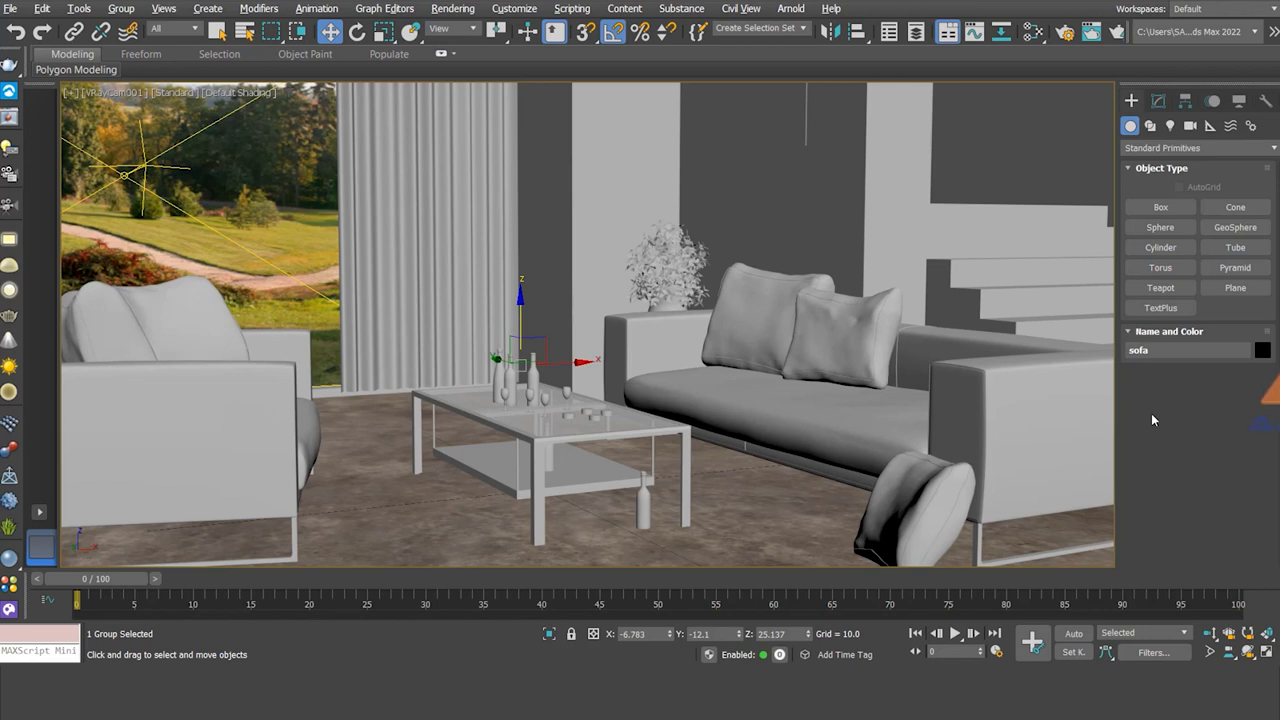
Step: Open the Slate Material Editor over the living-room scene
left_click(1030, 36)
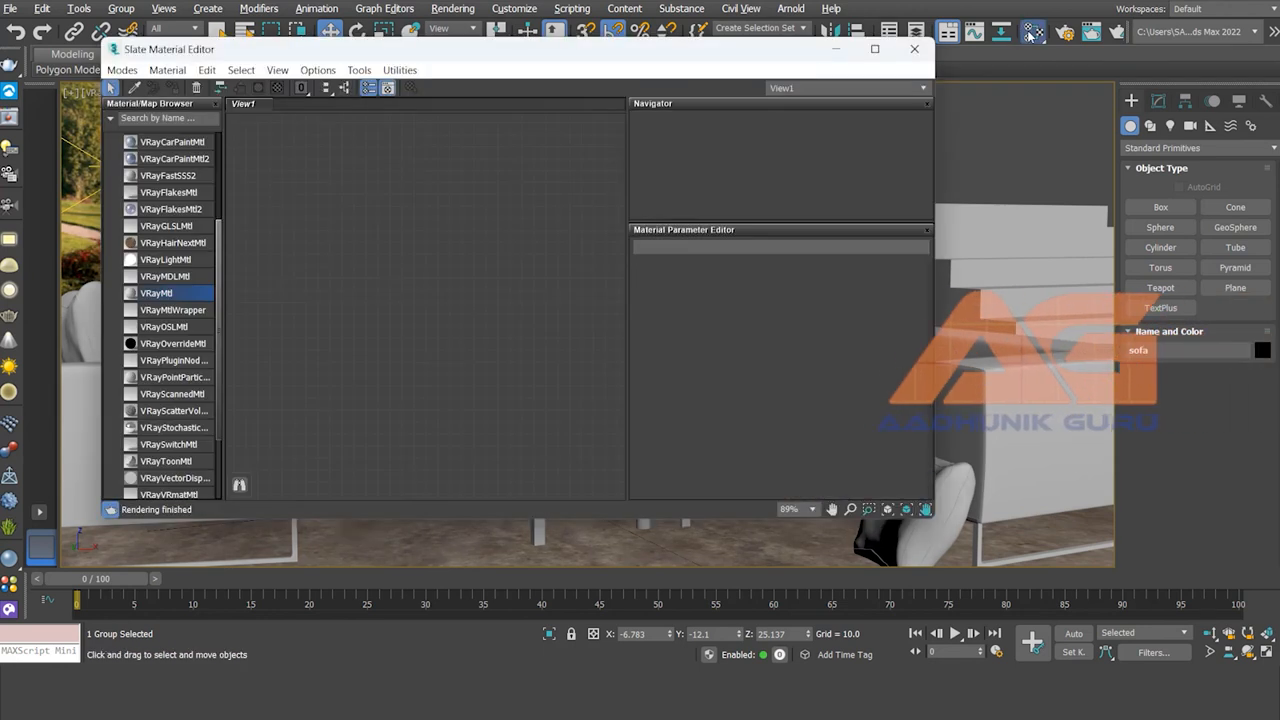
Step: Add a VRayMtl node named Material #4 and shift the editor window left
left_click_drag(466, 52, 478, 96)
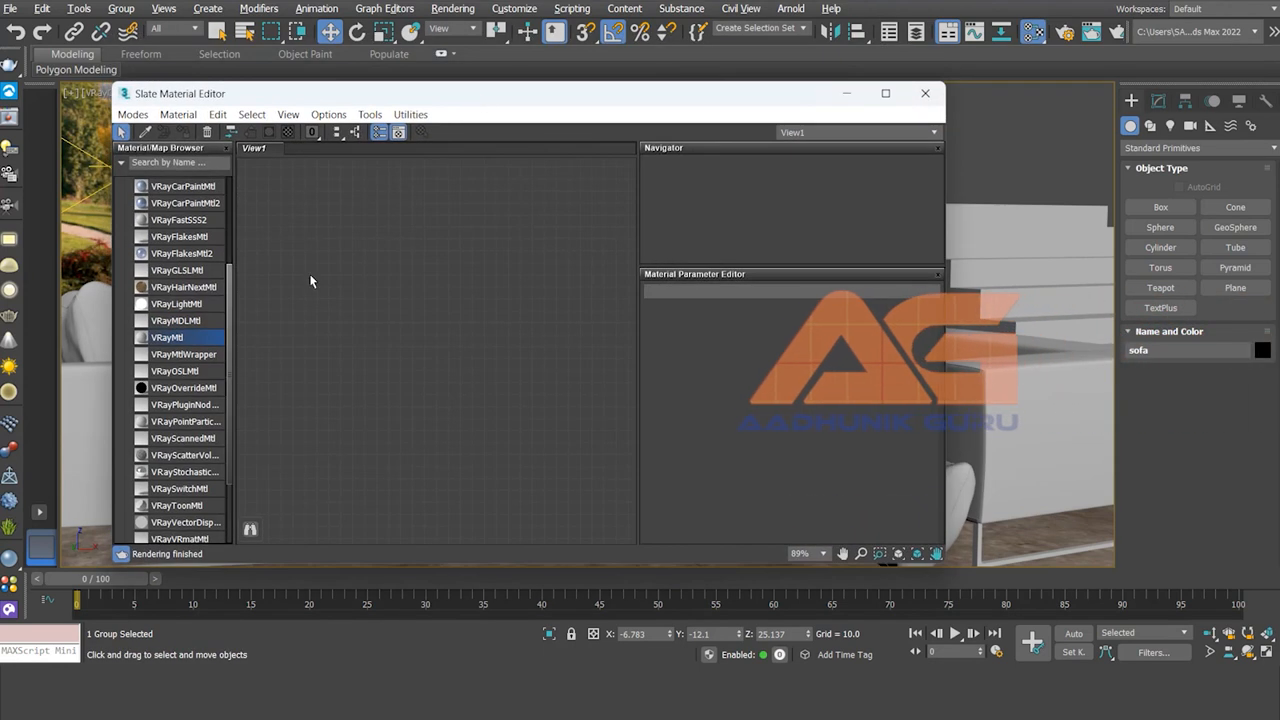
double_click(167, 337)
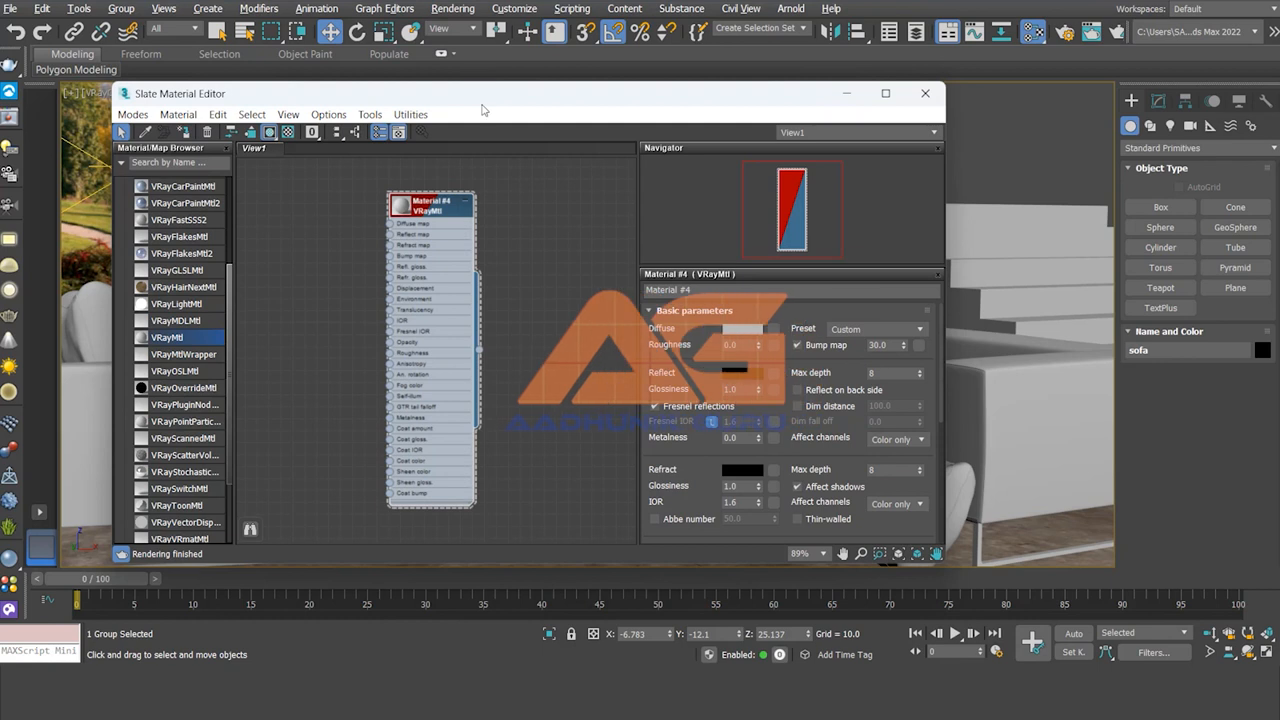
left_click_drag(478, 91, 375, 101)
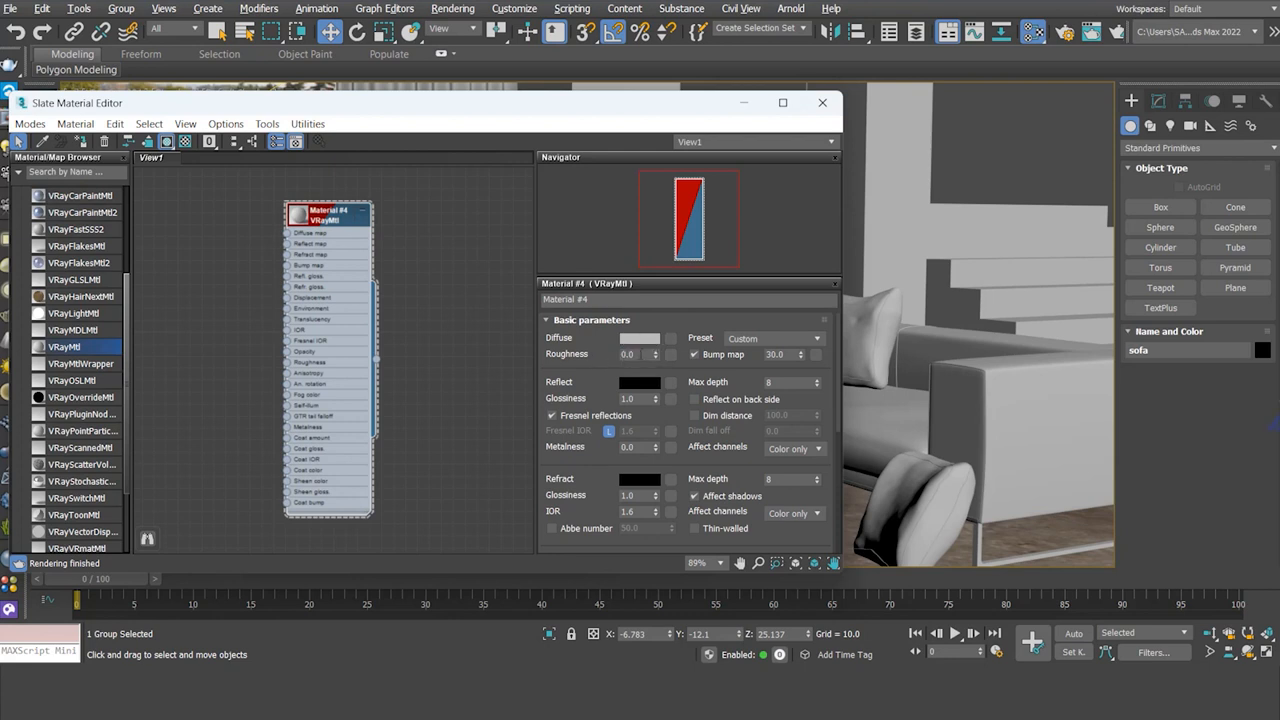
Step: Set Material #4's roughness to 0.2 and its diffuse colour to lime green (RGB 97, 197, 0)
double_click(622, 354)
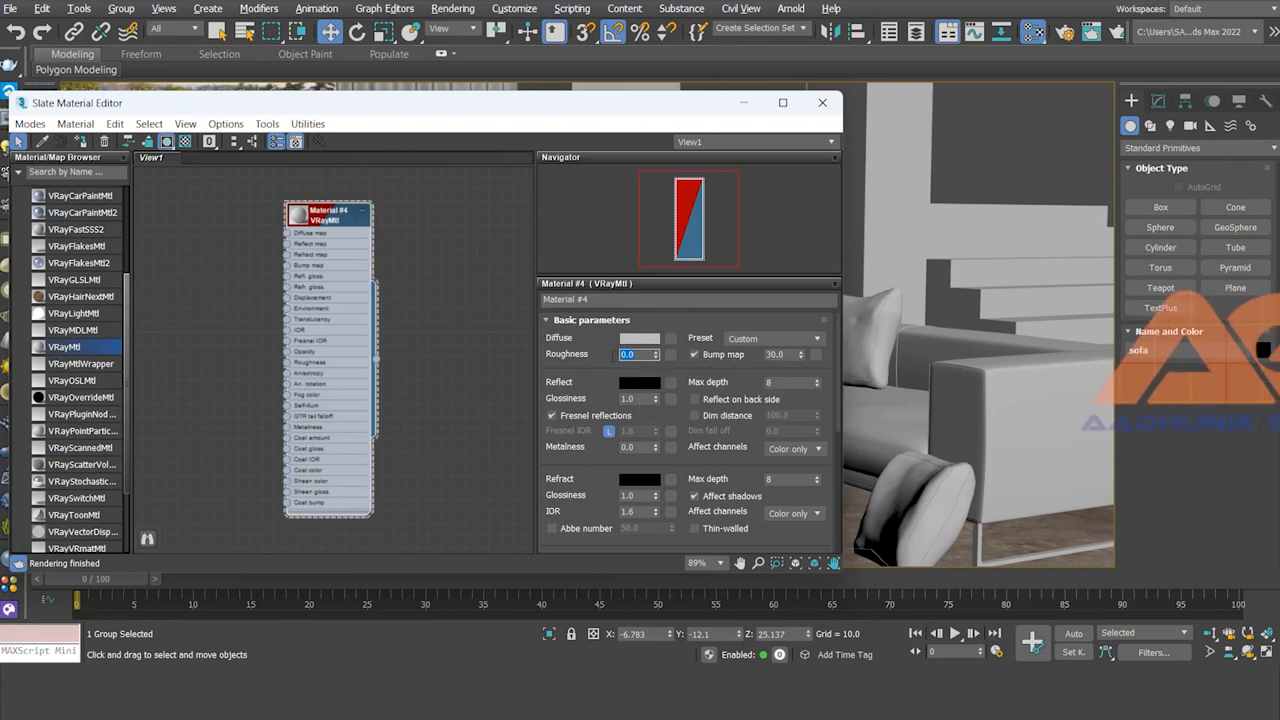
type(".2")
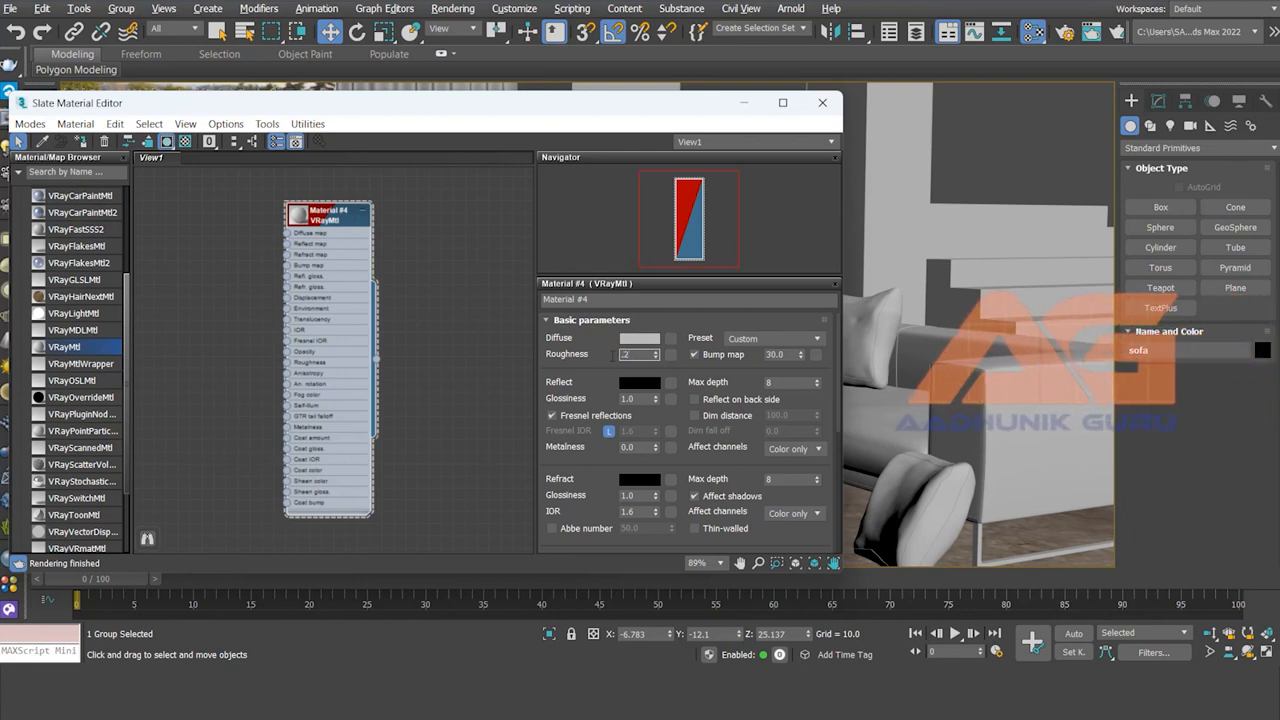
key("Return")
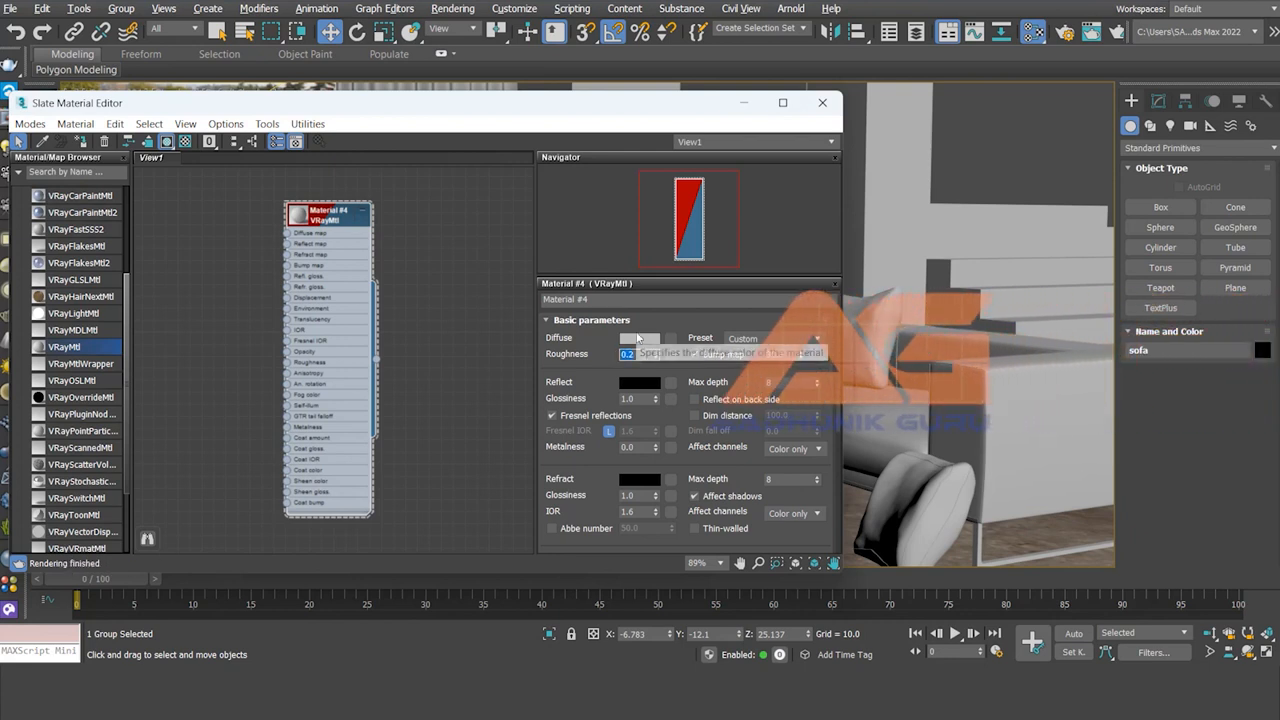
left_click(637, 339)
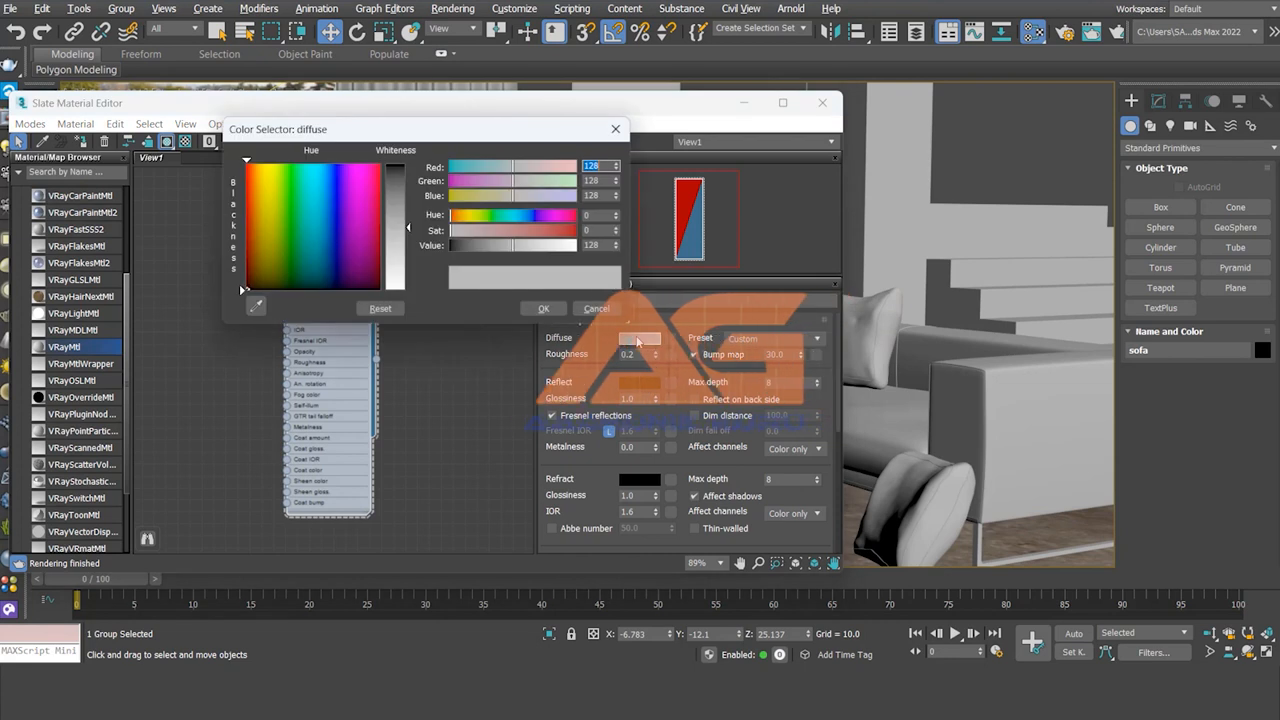
left_click(281, 193)
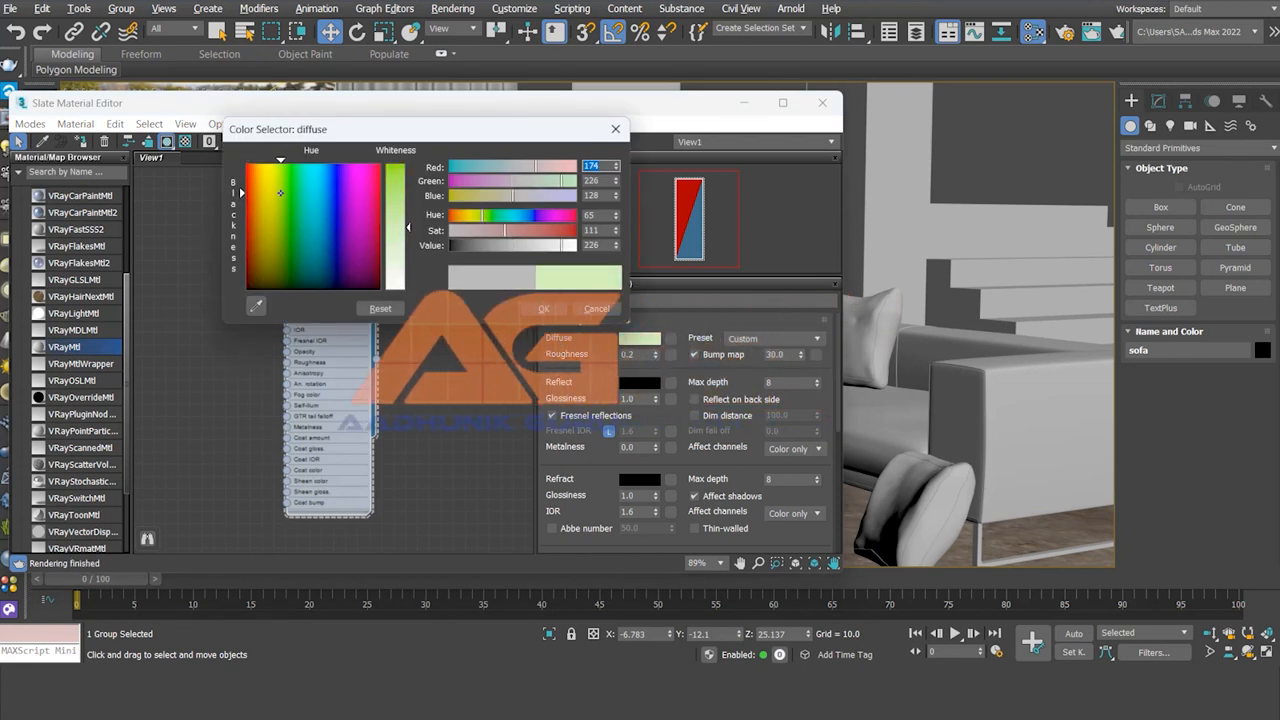
left_click_drag(408, 228, 408, 164)
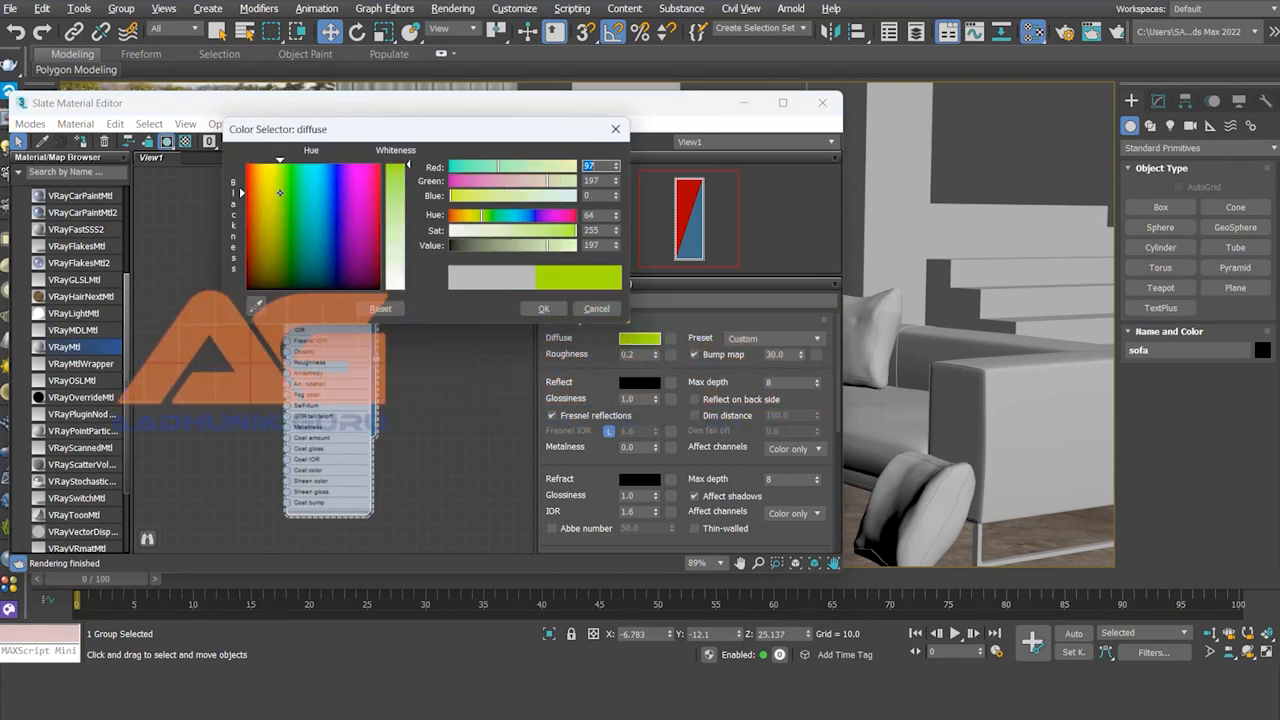
left_click(541, 309)
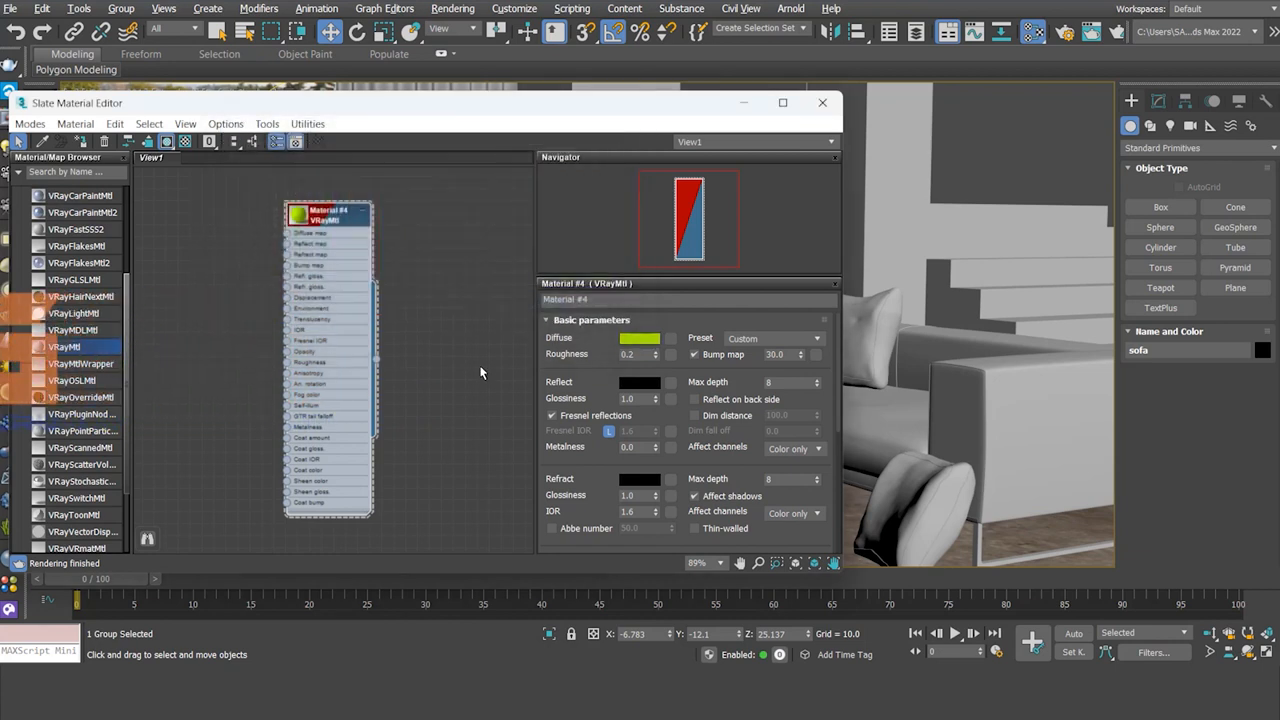
Step: Enlarge Material #4's preview sphere and drop the material onto the foreground sofa cushion
double_click(304, 214)
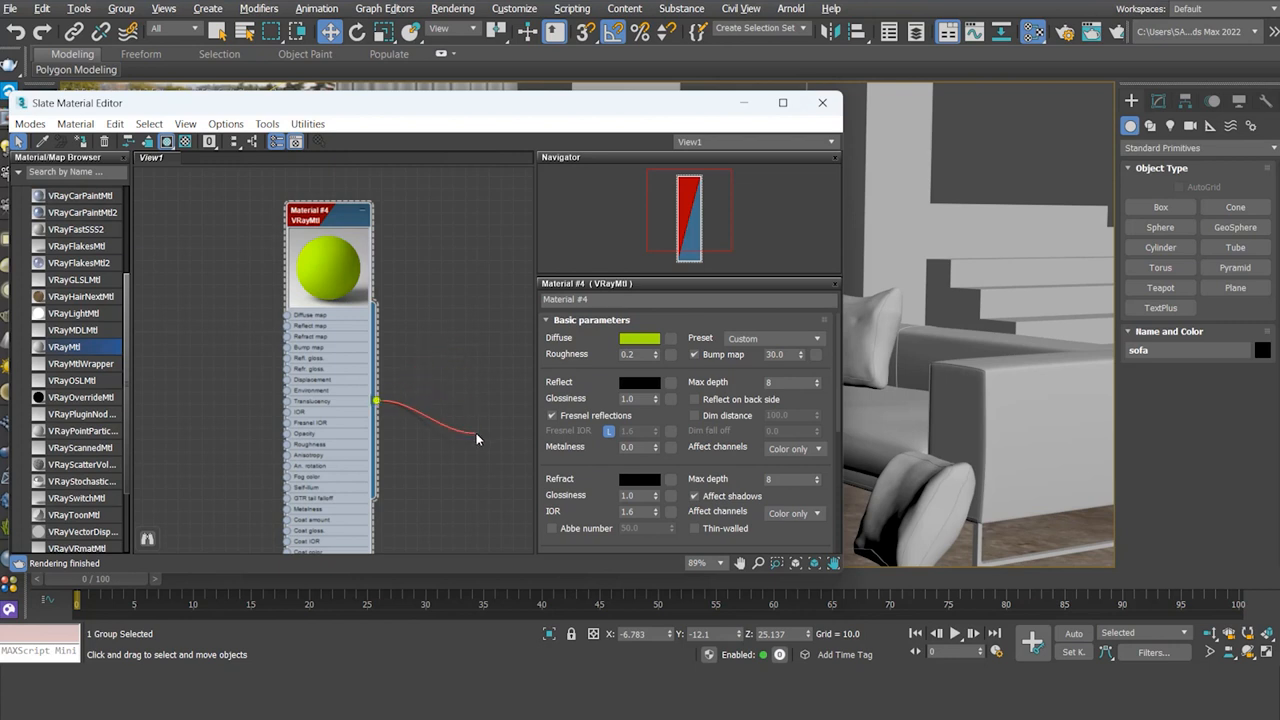
left_click_drag(493, 428, 803, 437)
left_click_drag(910, 517, 910, 517)
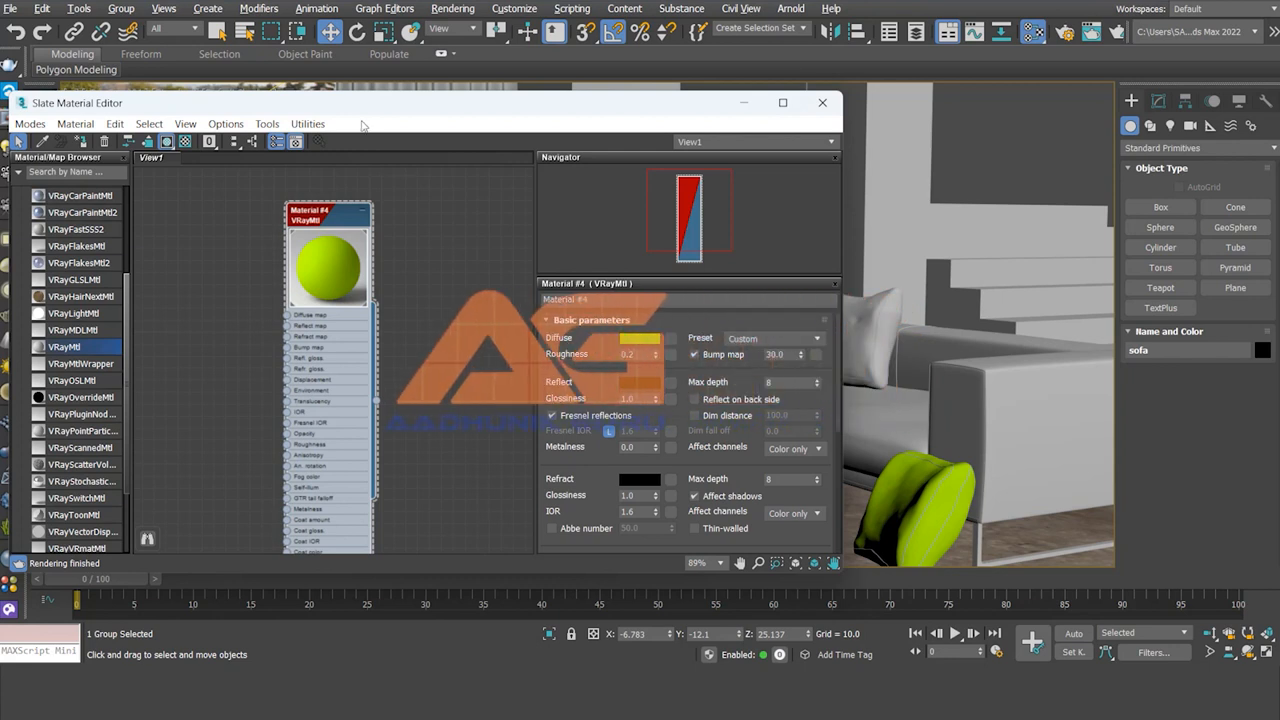
left_click_drag(352, 104, 685, 462)
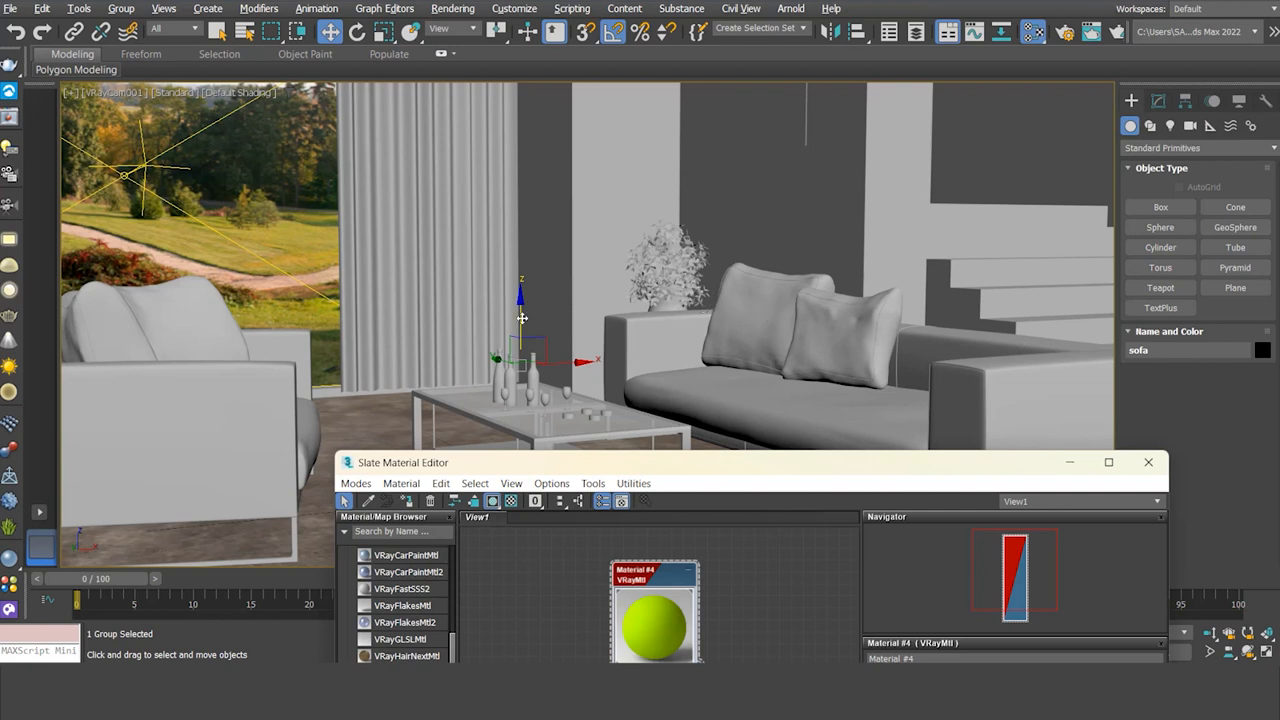
Step: Undo the accidental sofa move, then assign Material #4 to the whole selected sofa group
mouse_move(522, 318)
left_mouse_down()
mouse_move(525, 205)
mouse_move(505, 225)
mouse_move(530, 215)
mouse_move(540, 303)
left_mouse_up()
key("ctrl+z")
key("ctrl+z")
key("ctrl+z")
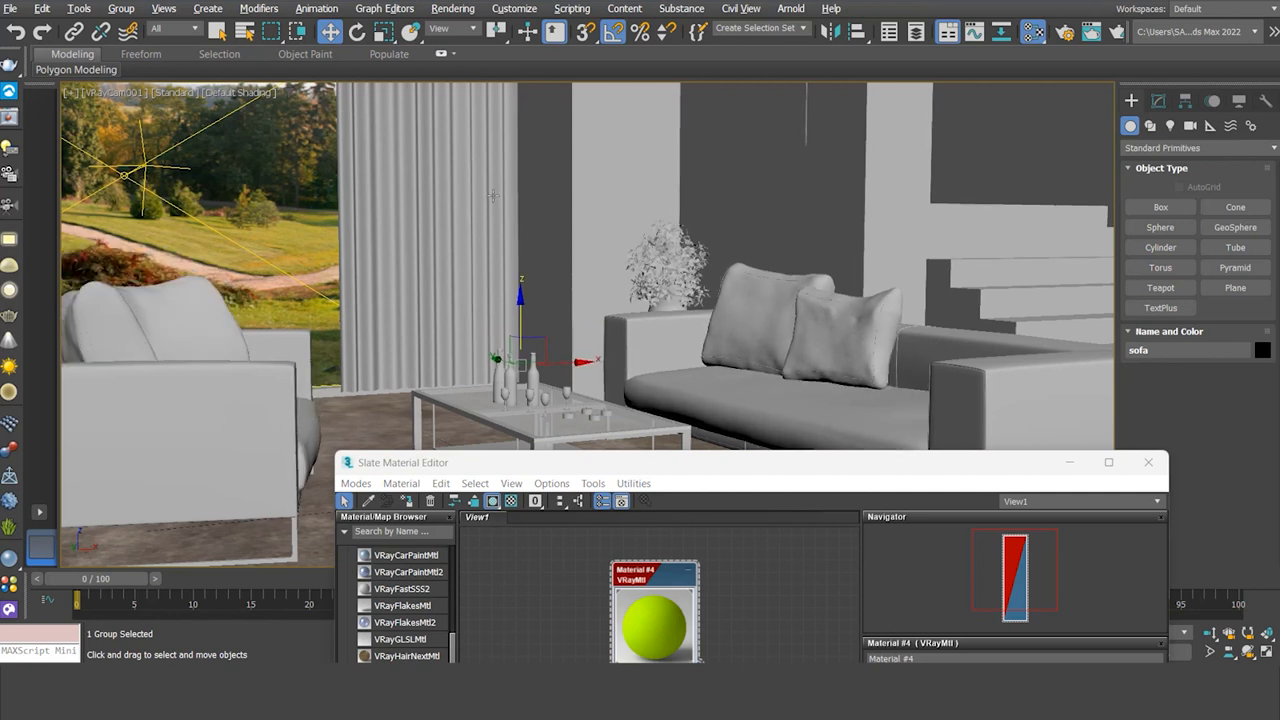
left_click_drag(736, 478, 742, 408)
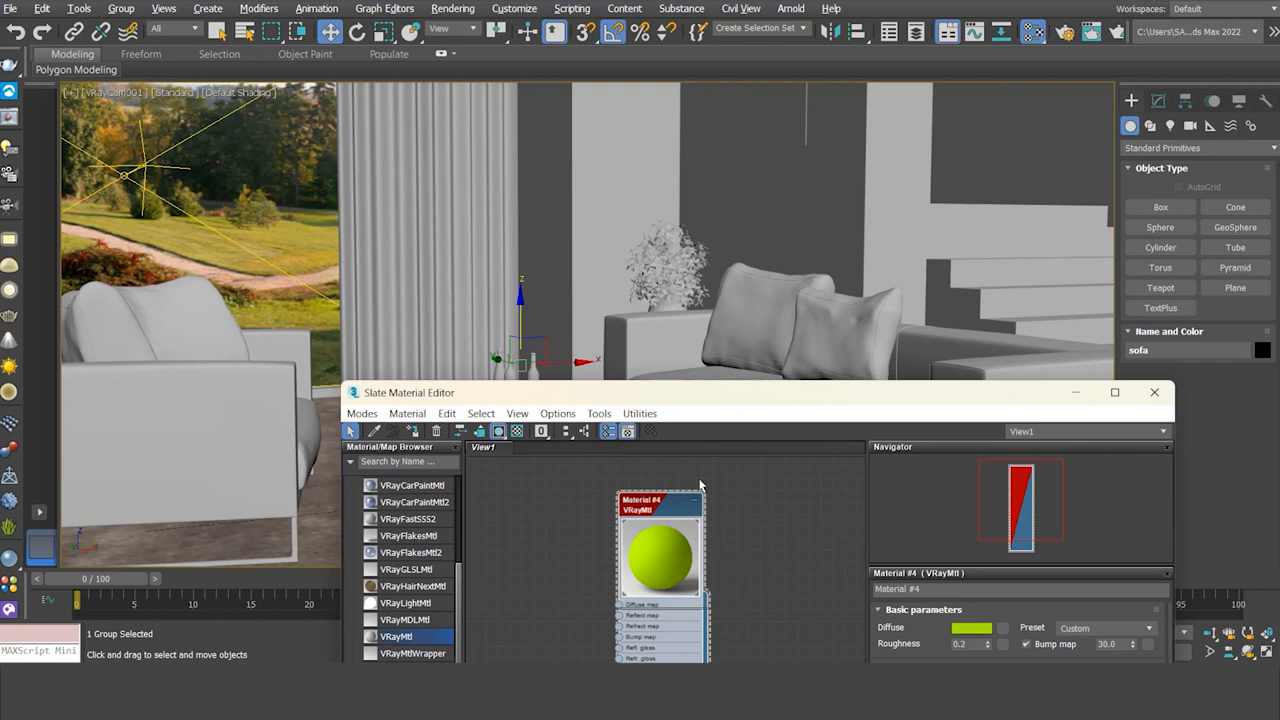
left_click_drag(687, 509, 699, 432)
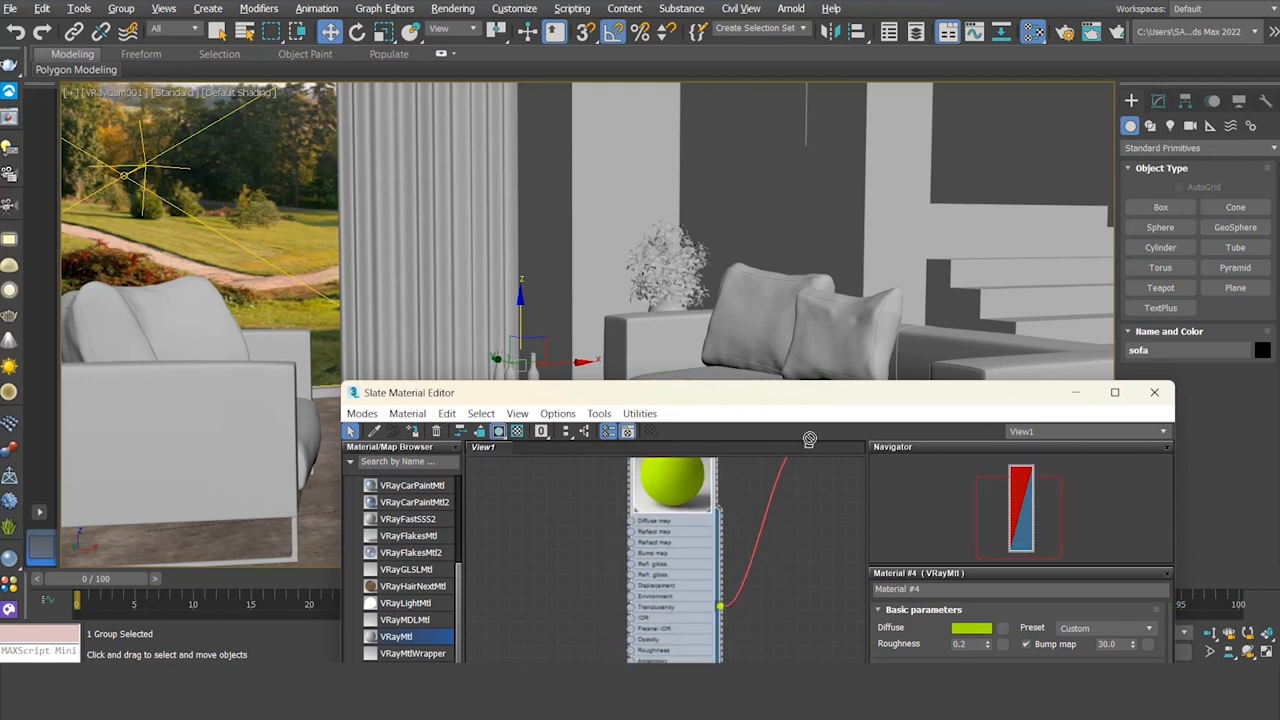
left_click_drag(824, 369, 824, 369)
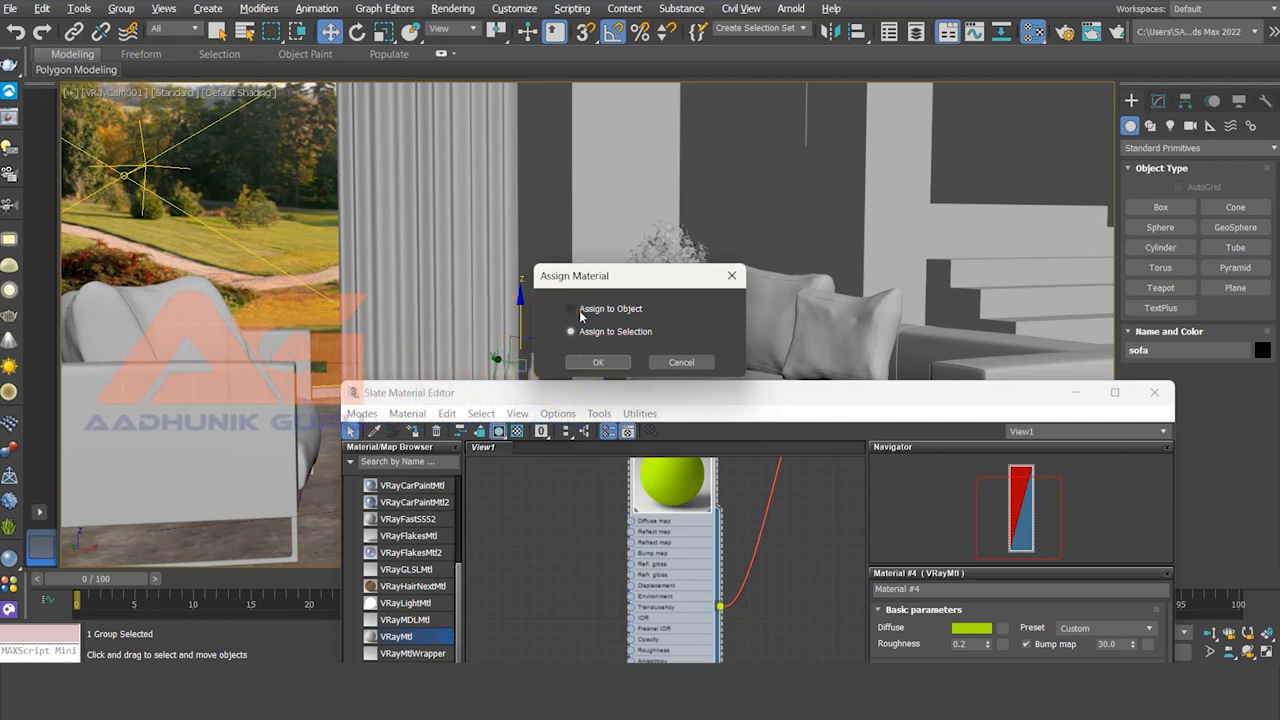
left_click(598, 362)
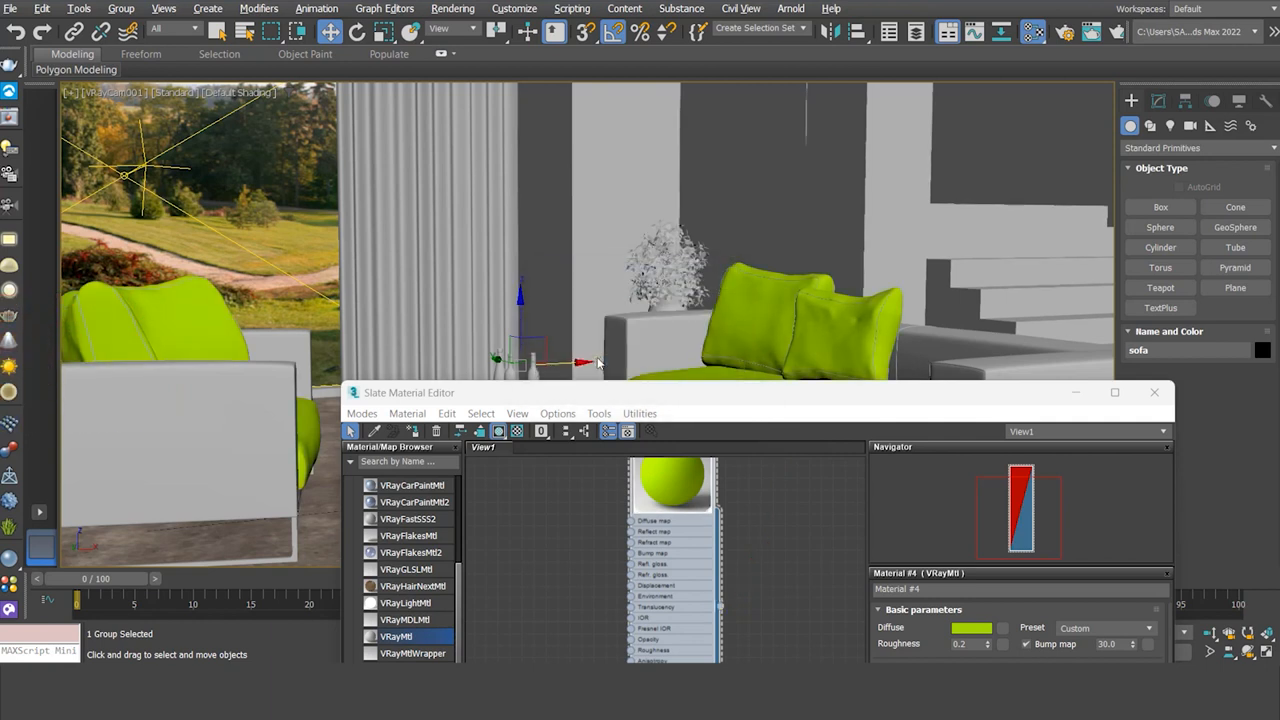
left_click_drag(683, 397, 836, 541)
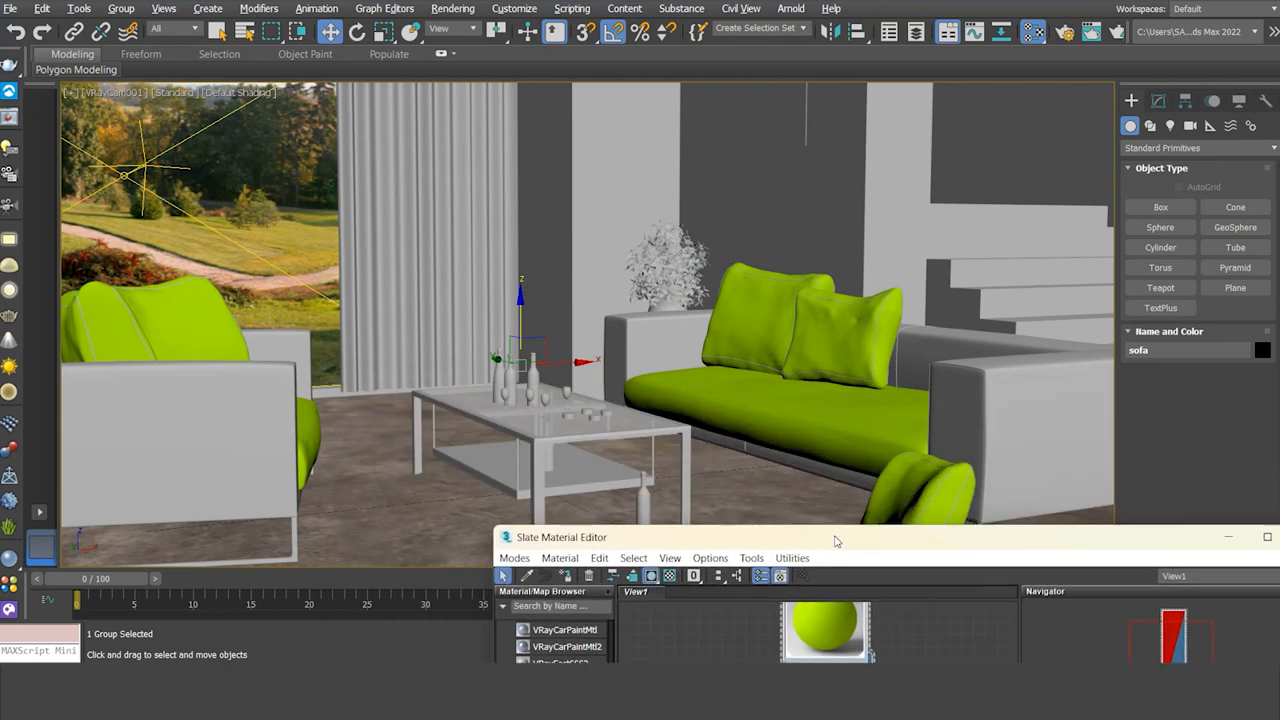
left_click_drag(836, 541, 706, 133)
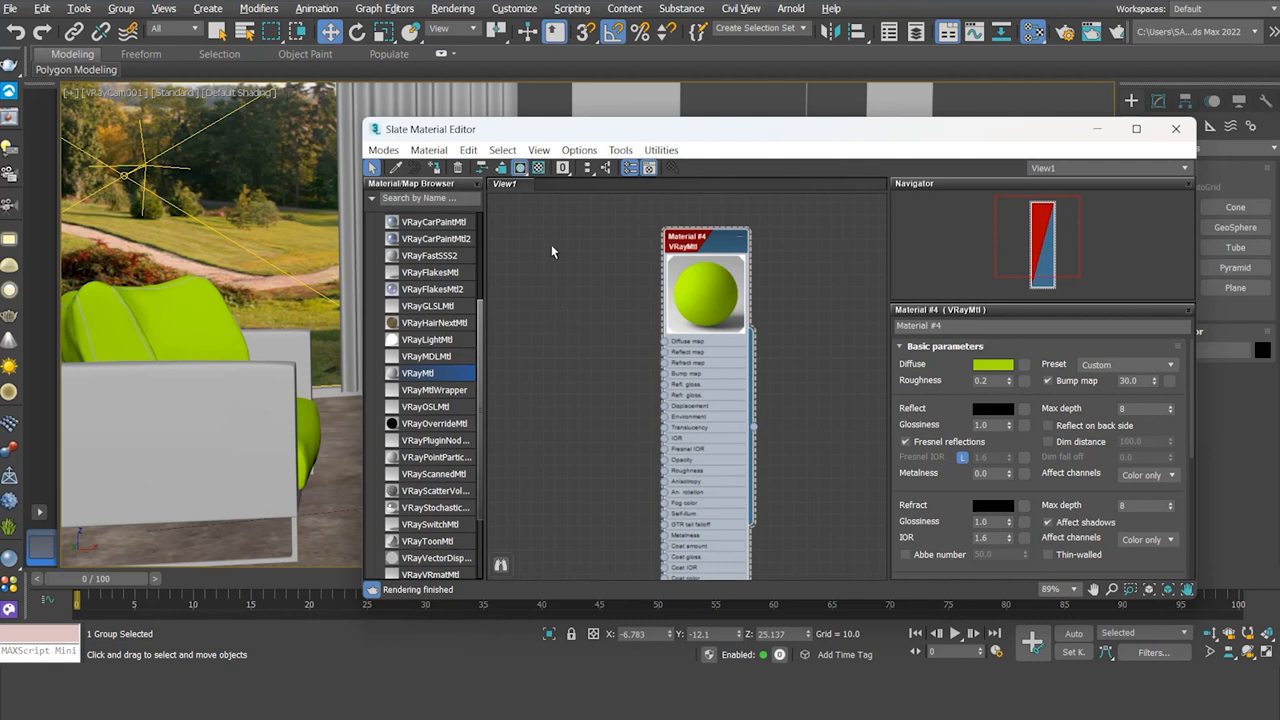
Step: Select the right sofa frame and a second sofa object for Material #4, repositioning the editor
left_click_drag(549, 135, 754, 426)
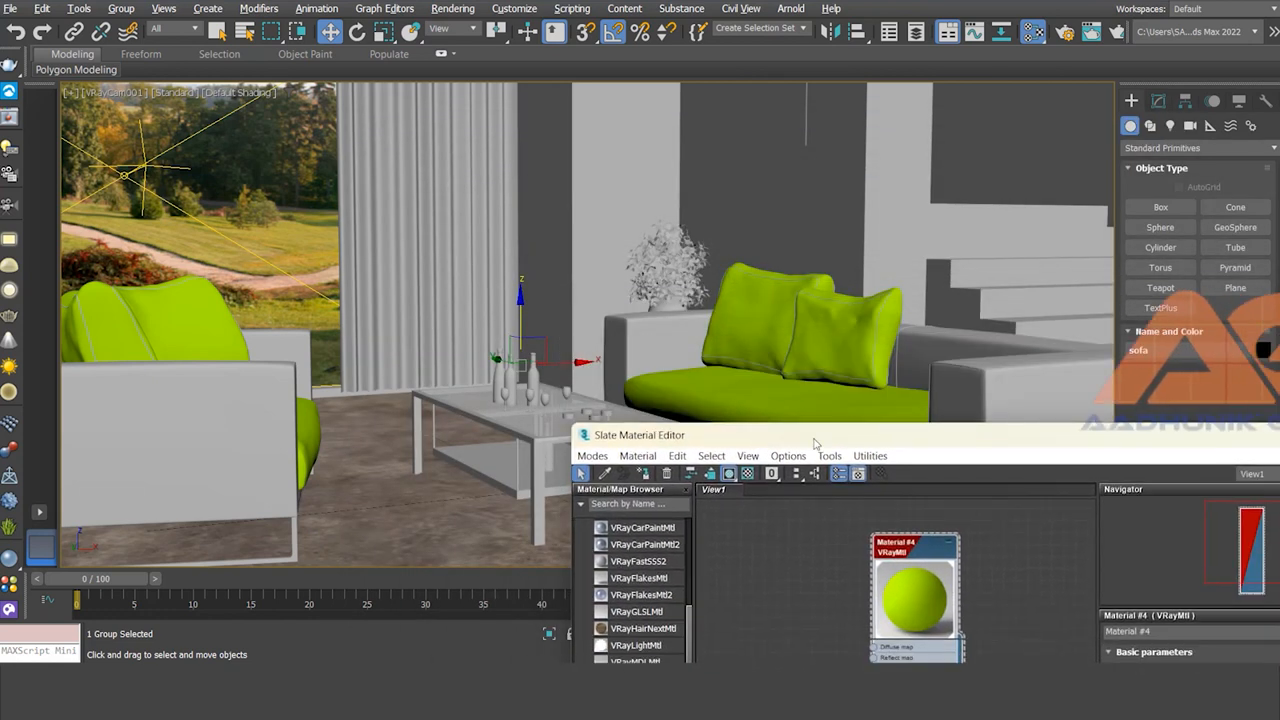
left_click(1020, 389)
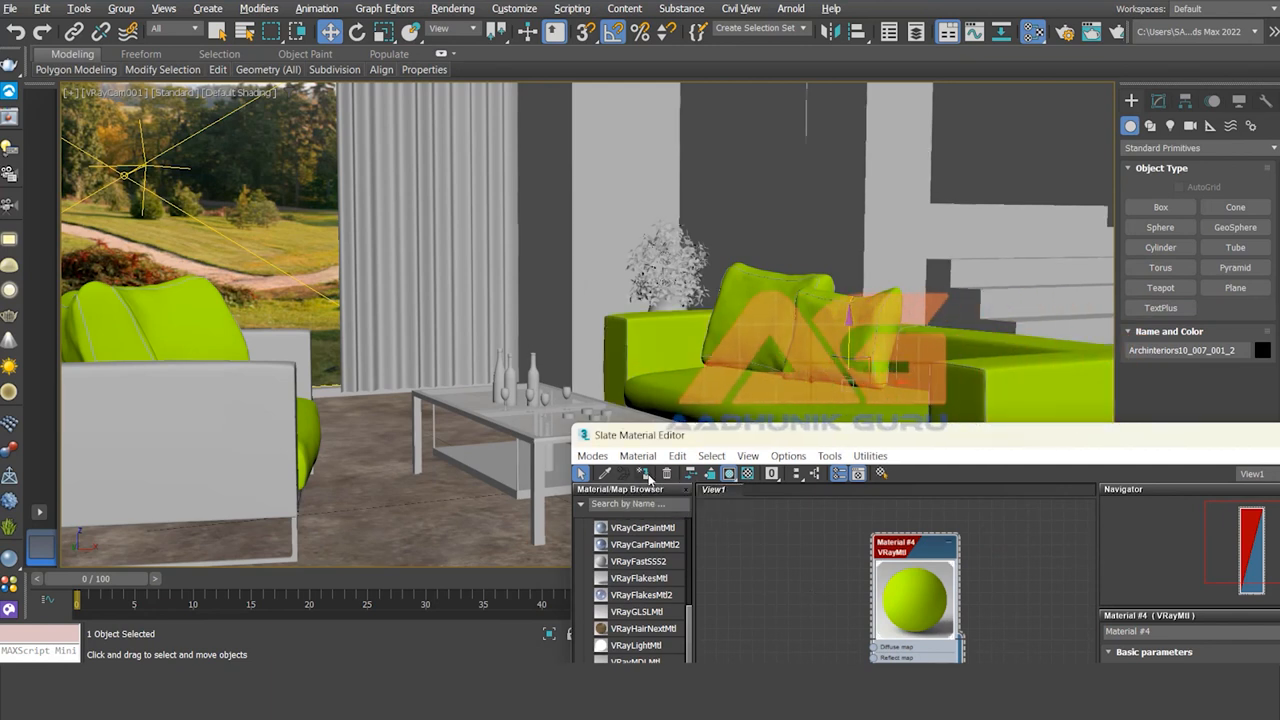
left_click_drag(841, 441, 787, 503)
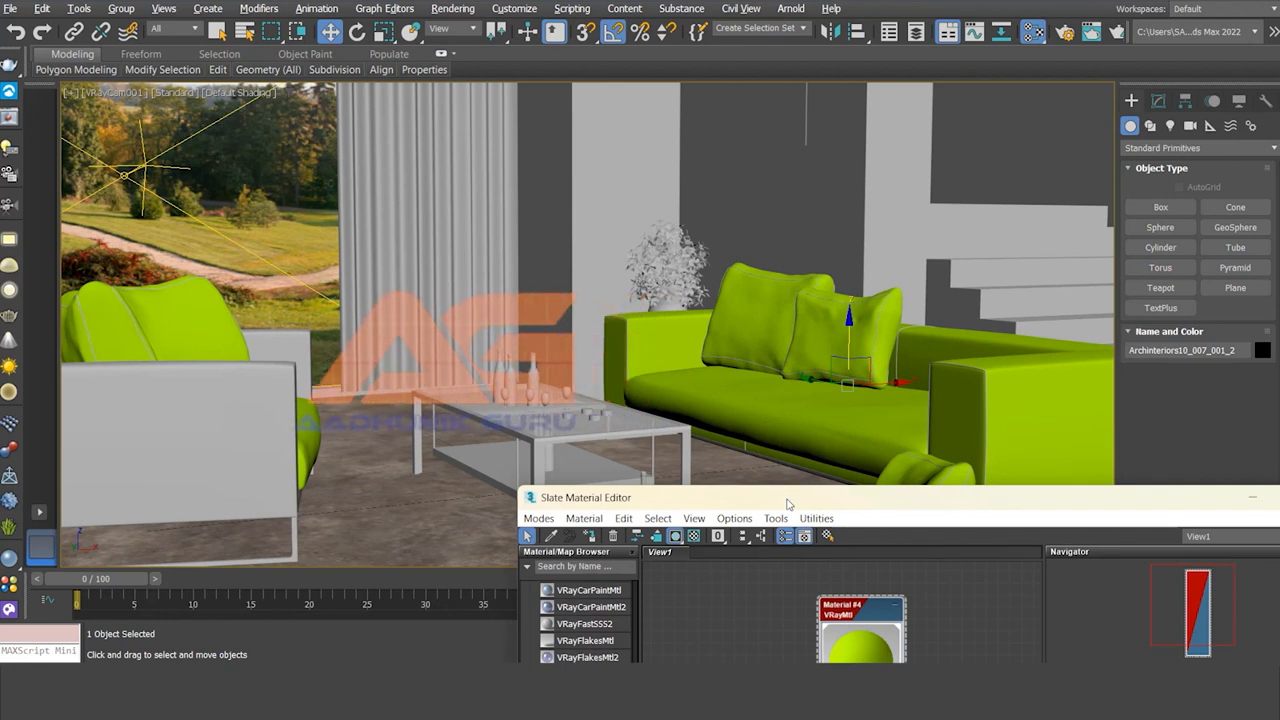
key("ctrl+z")
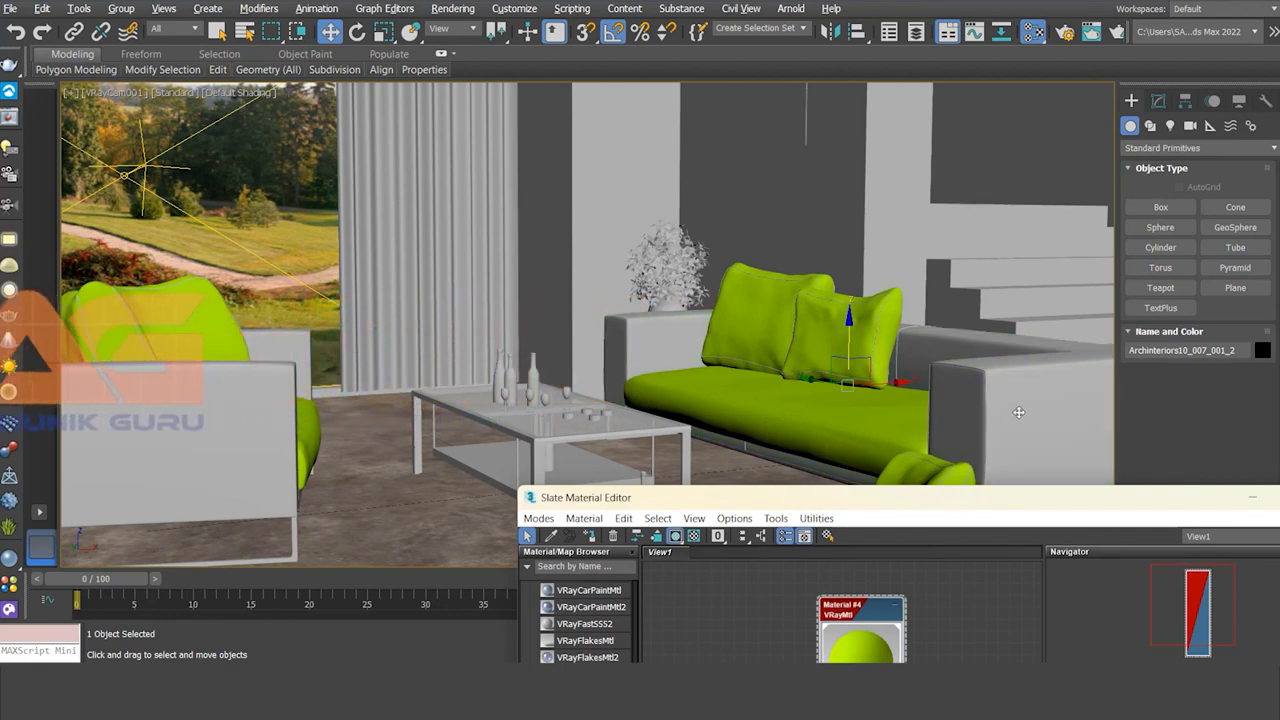
left_click(170, 436, "ctrl")
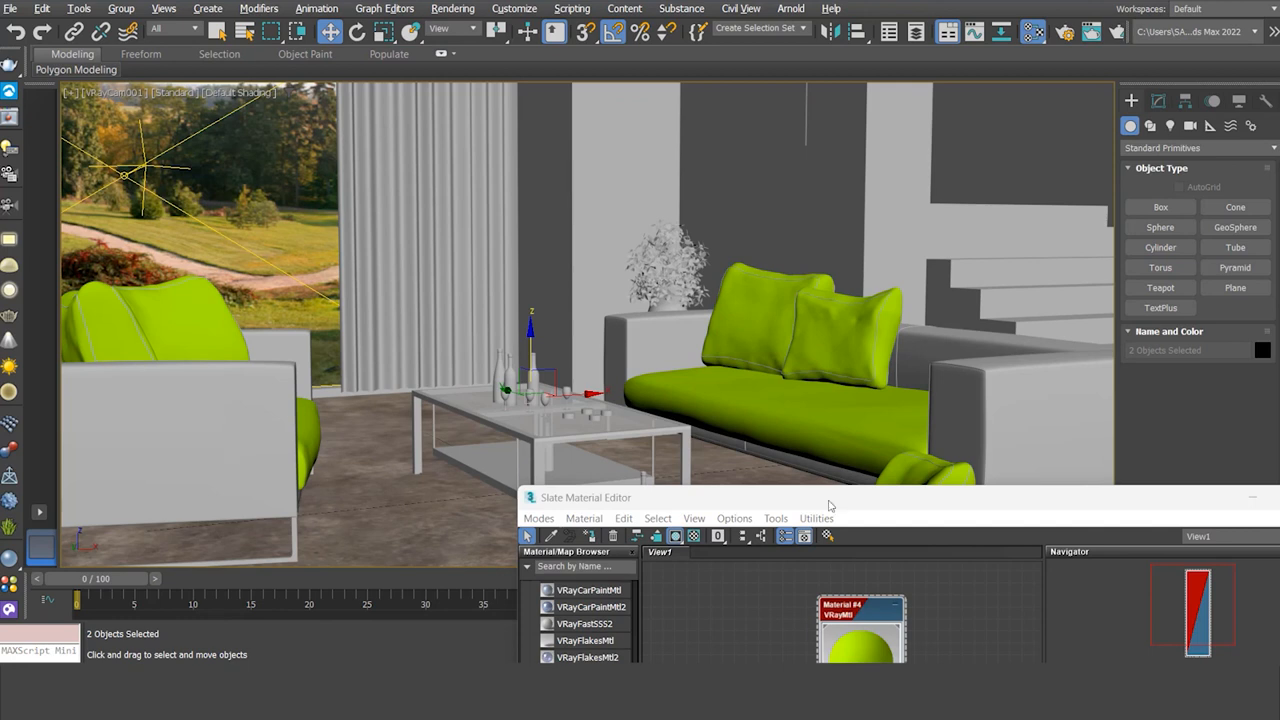
left_click_drag(829, 510, 886, 441)
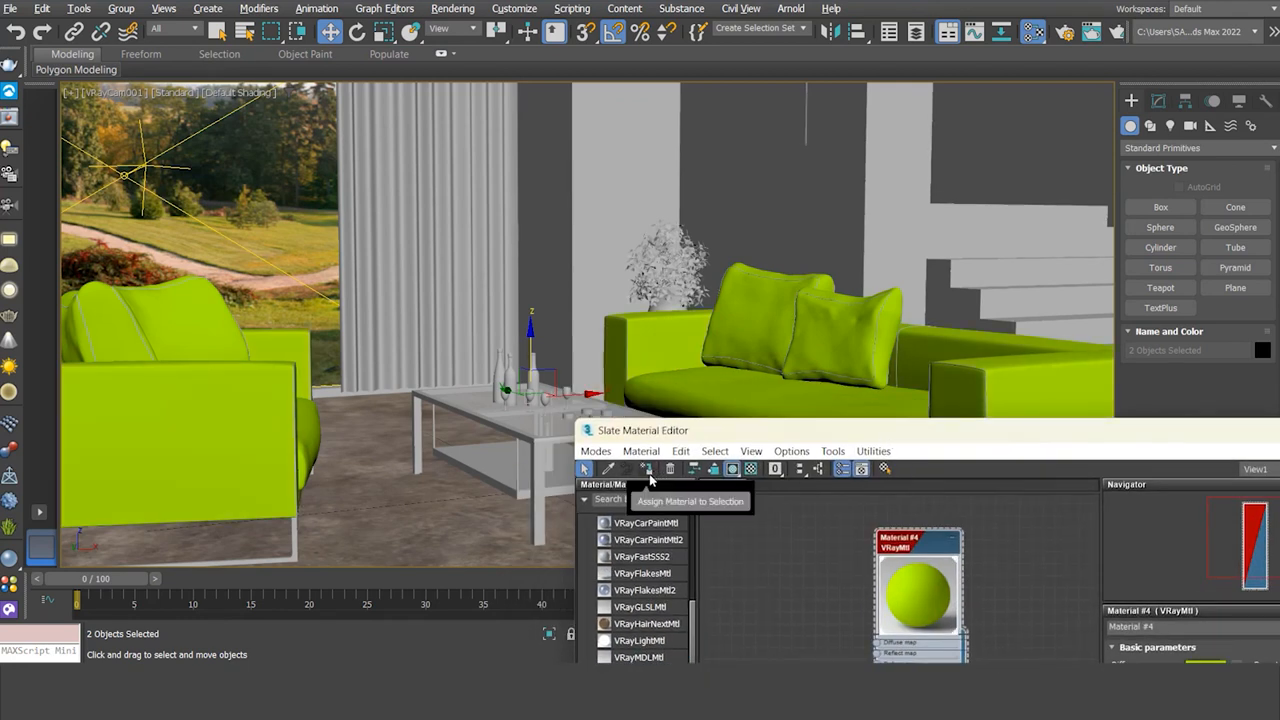
left_click_drag(997, 436, 655, 159)
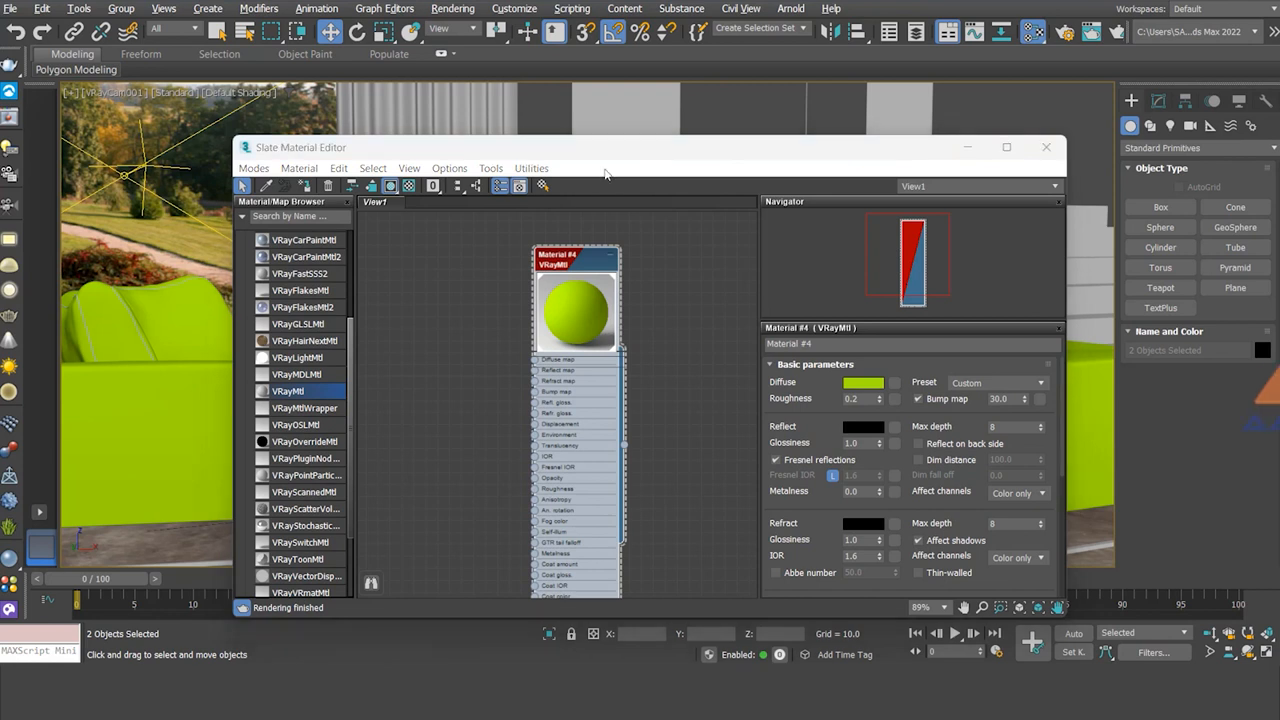
left_click(866, 385)
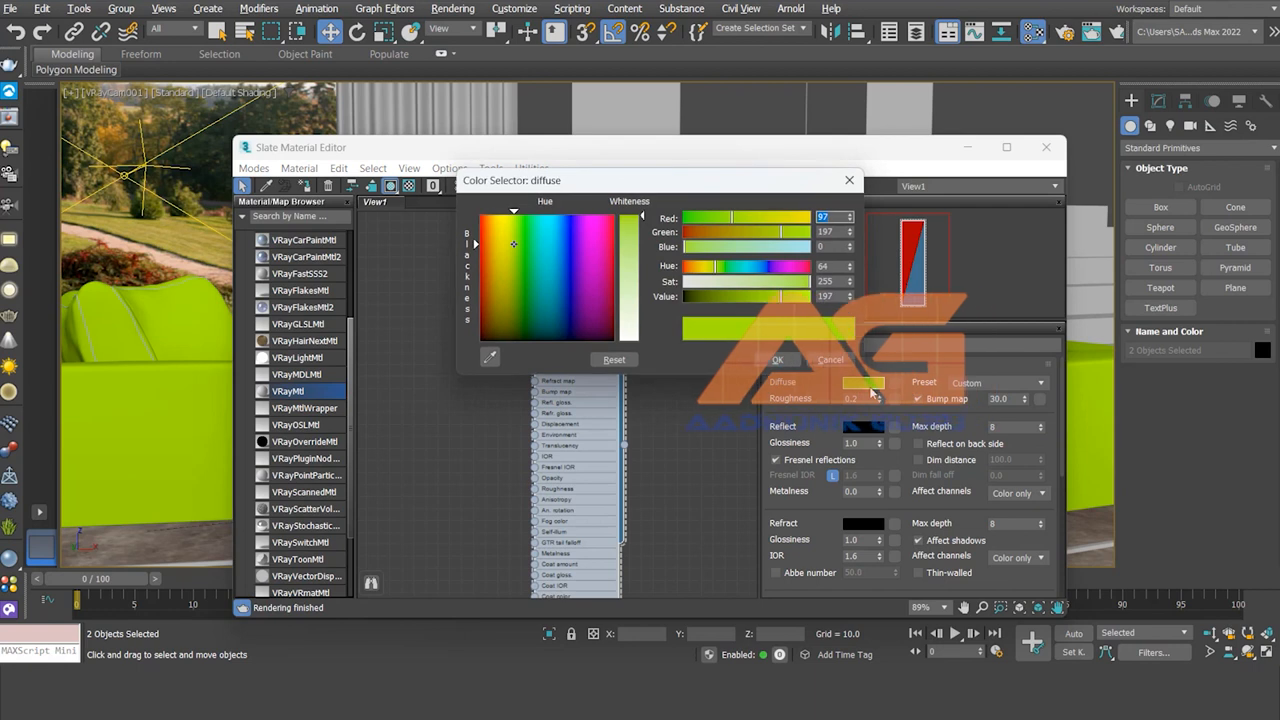
mouse_move(514, 242)
left_mouse_down()
mouse_move(481, 244)
mouse_move(513, 250)
mouse_move(516, 290)
mouse_move(574, 300)
mouse_move(521, 262)
left_mouse_up()
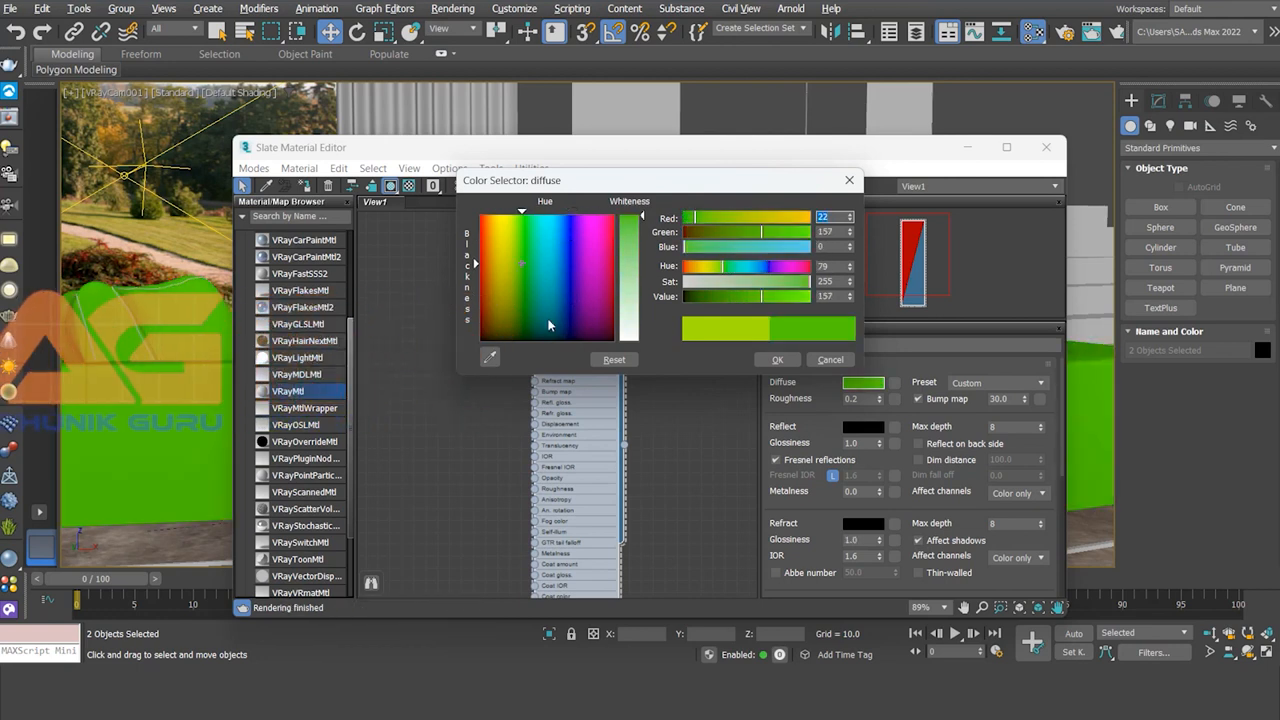
left_click(828, 360)
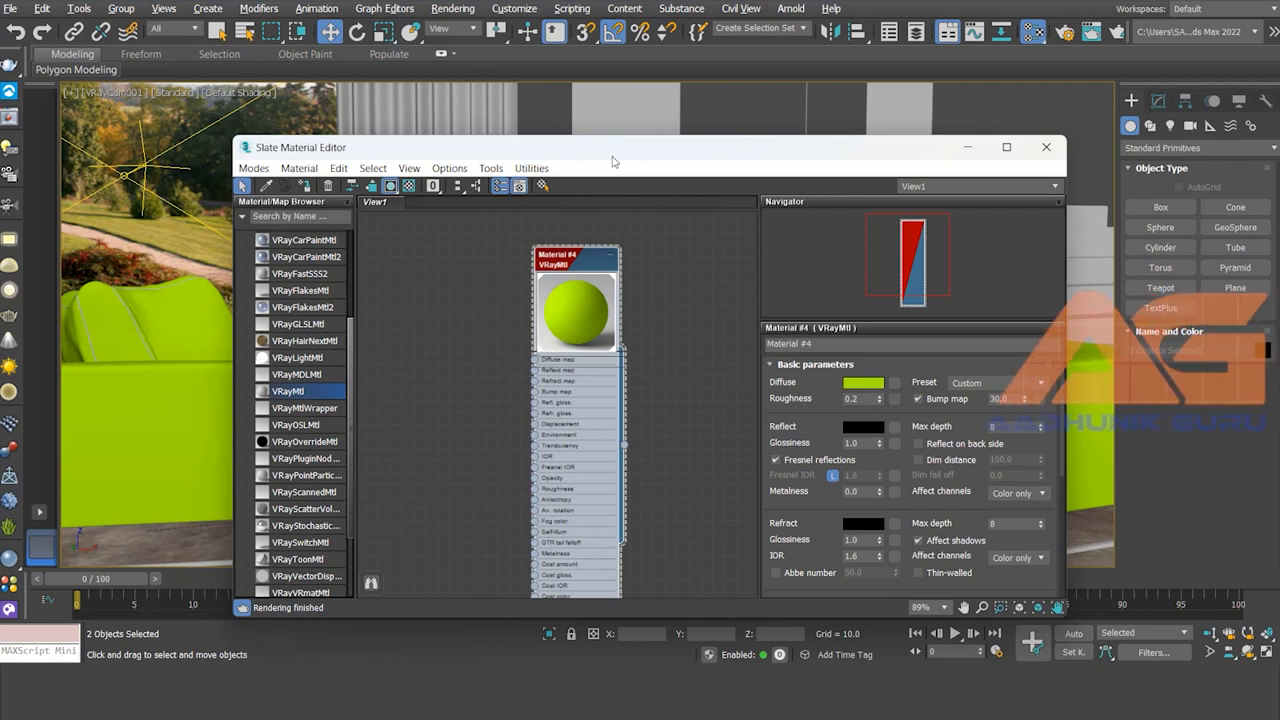
left_click_drag(651, 223, 504, 383)
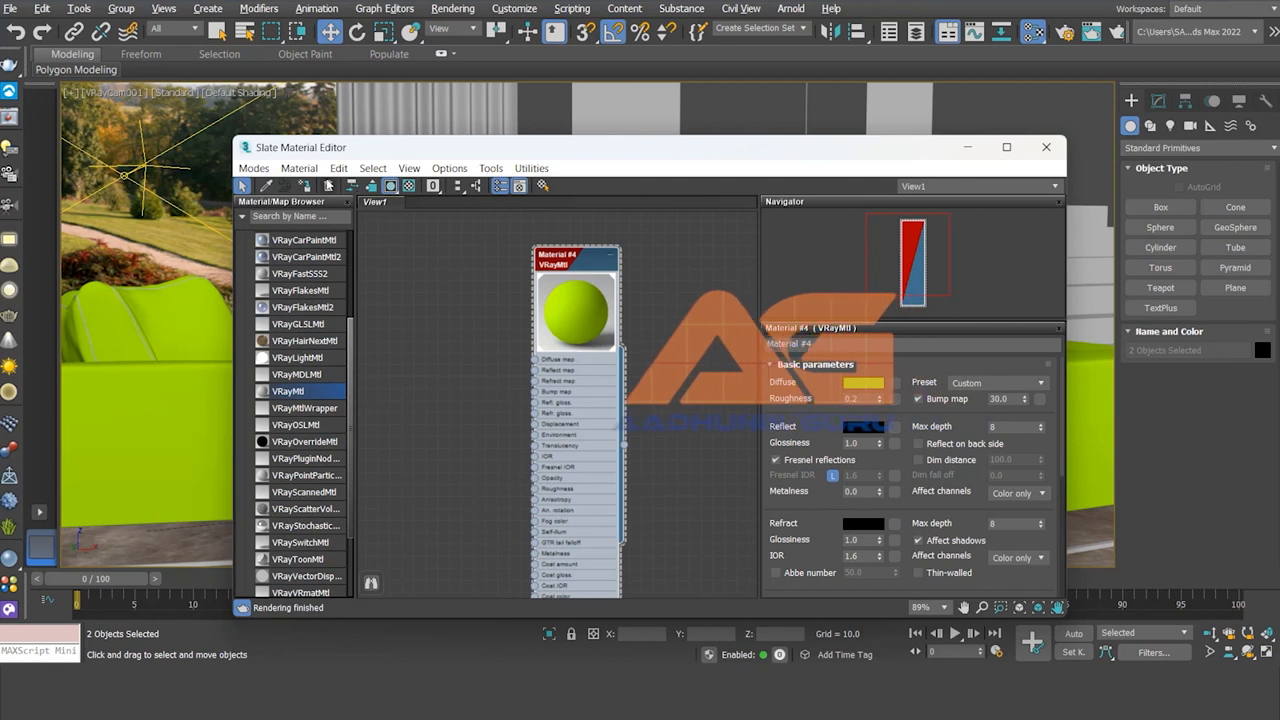
key("Delete")
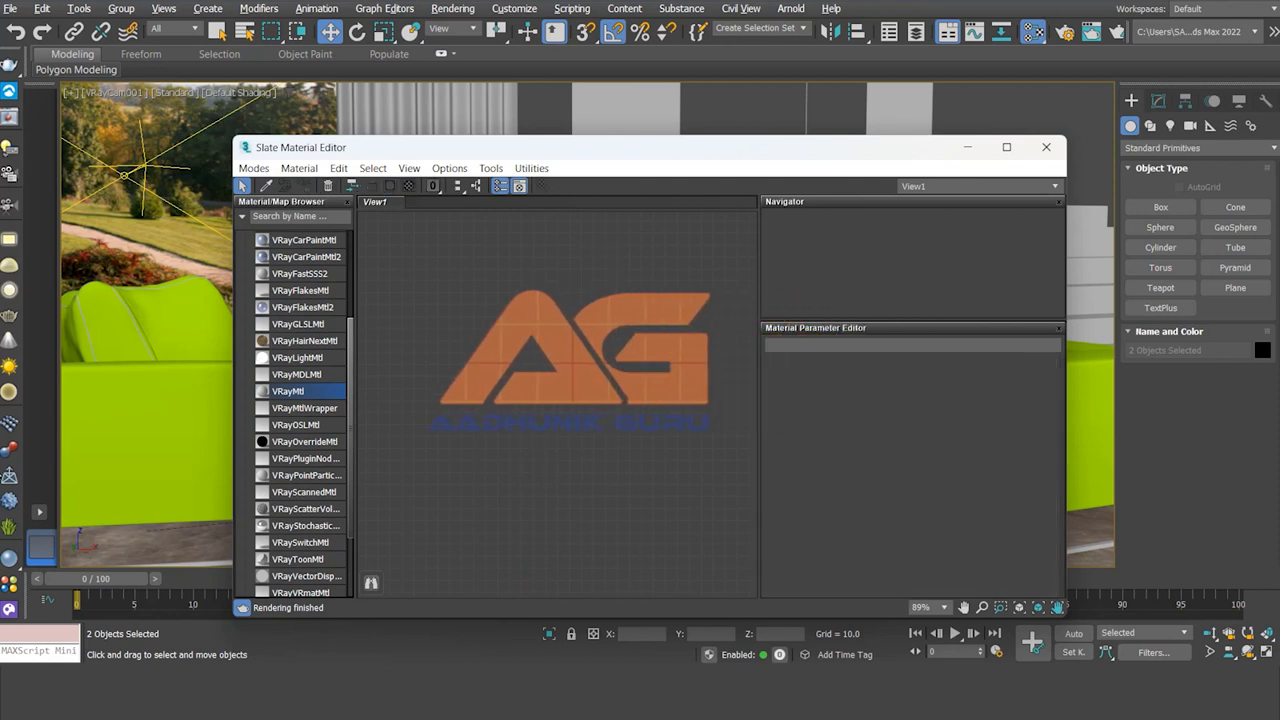
Step: Open the V-Ray Material Library and browse to the Bricks materials
left_click(11, 583)
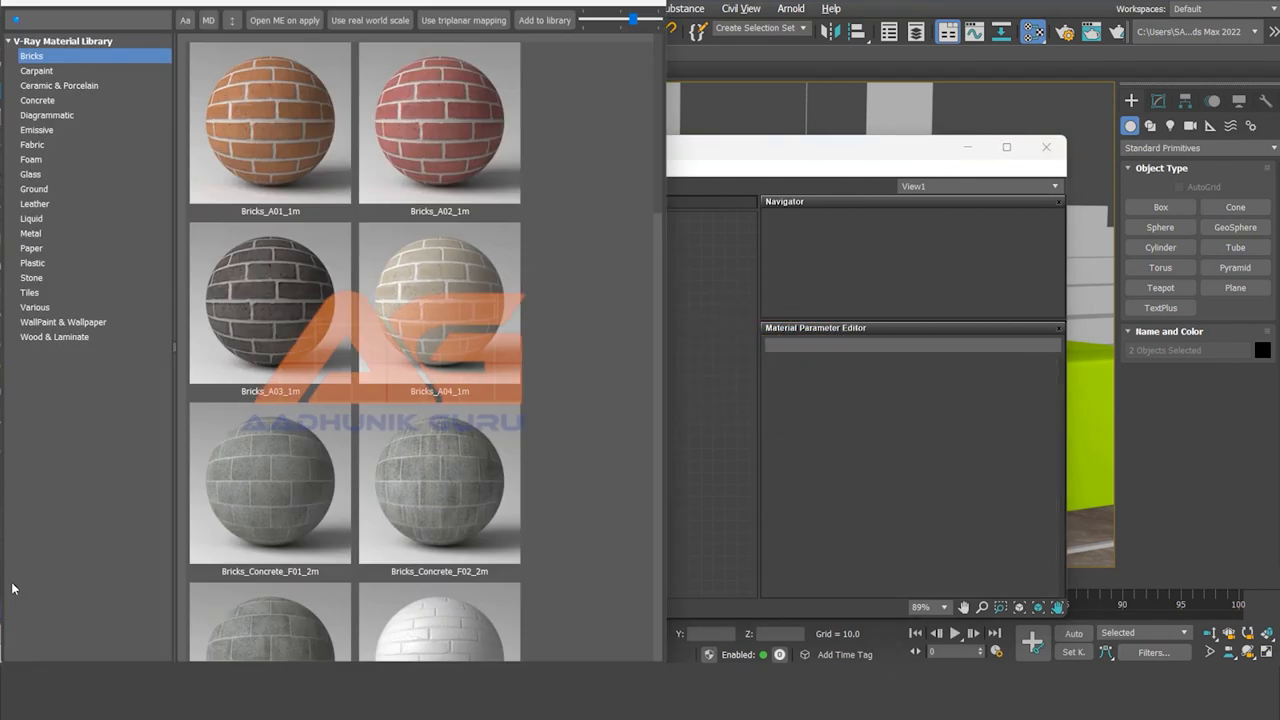
left_click(660, 267)
left_click_drag(659, 324, 657, 589)
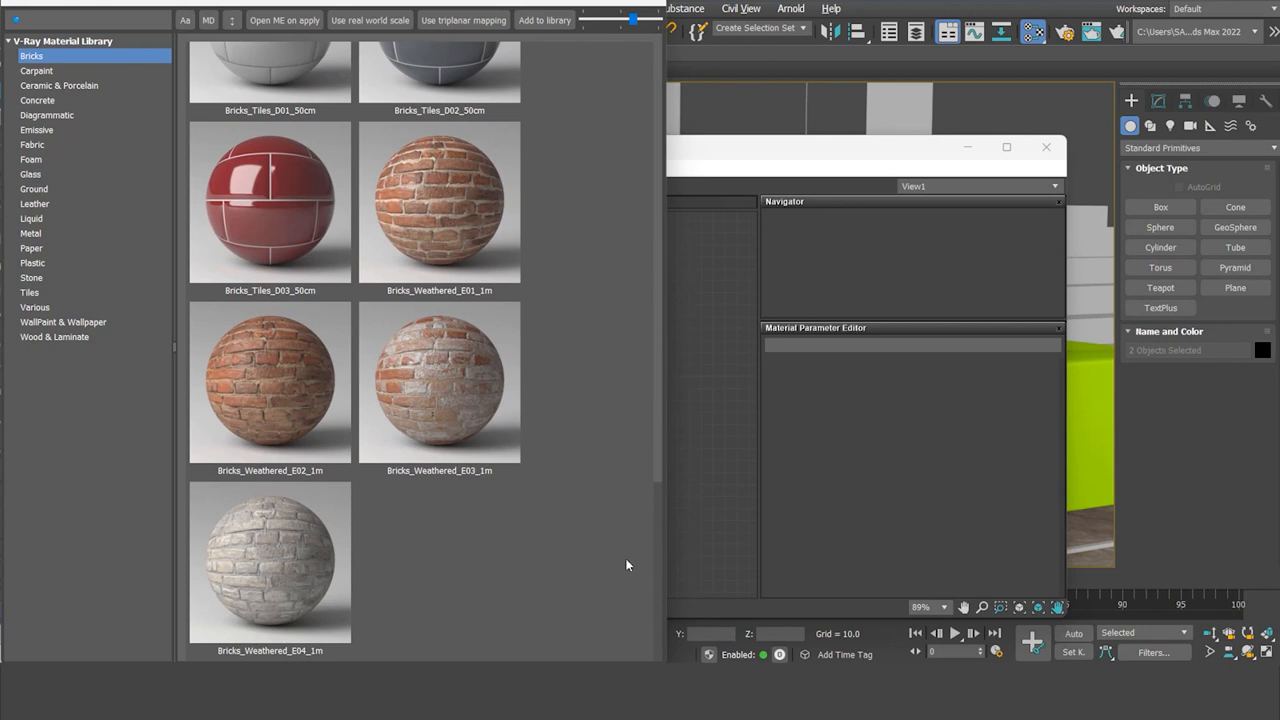
Step: Preview Bricks_Weathered_E03, bringing it in as Material #5, and return to the Slate editor
double_click(457, 388)
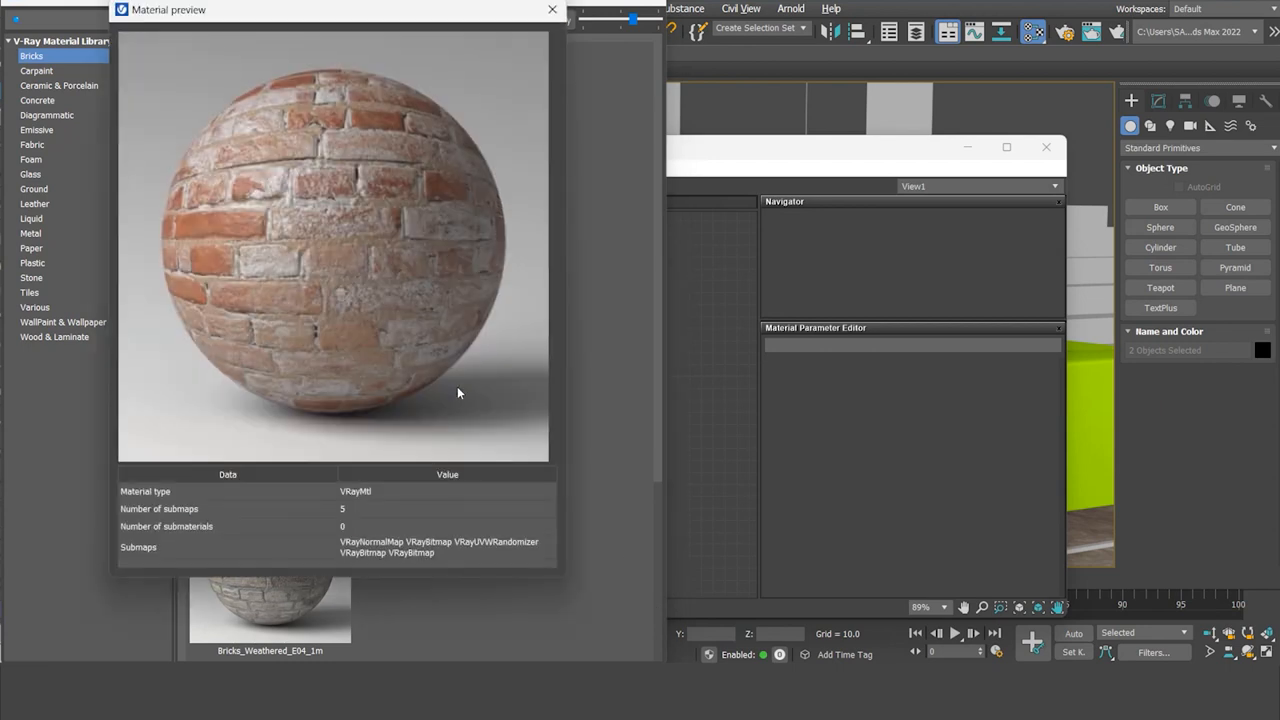
key("Escape")
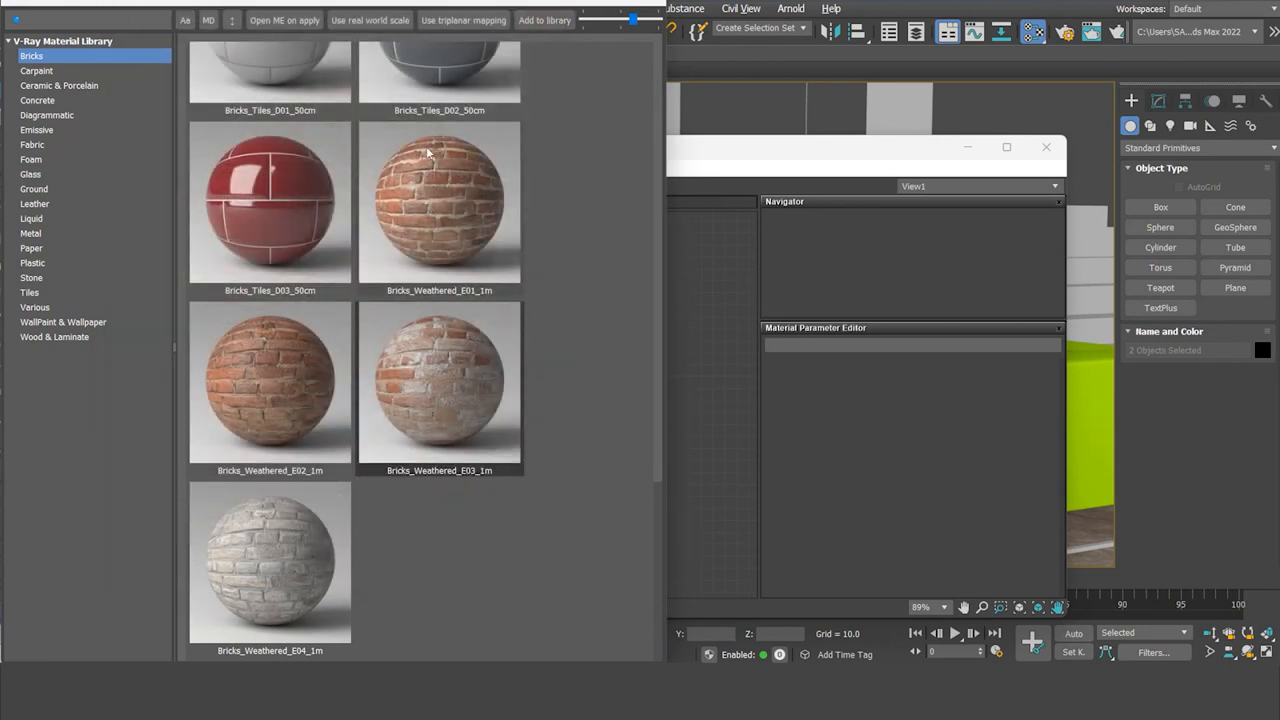
left_click_drag(503, 2, 329, 54)
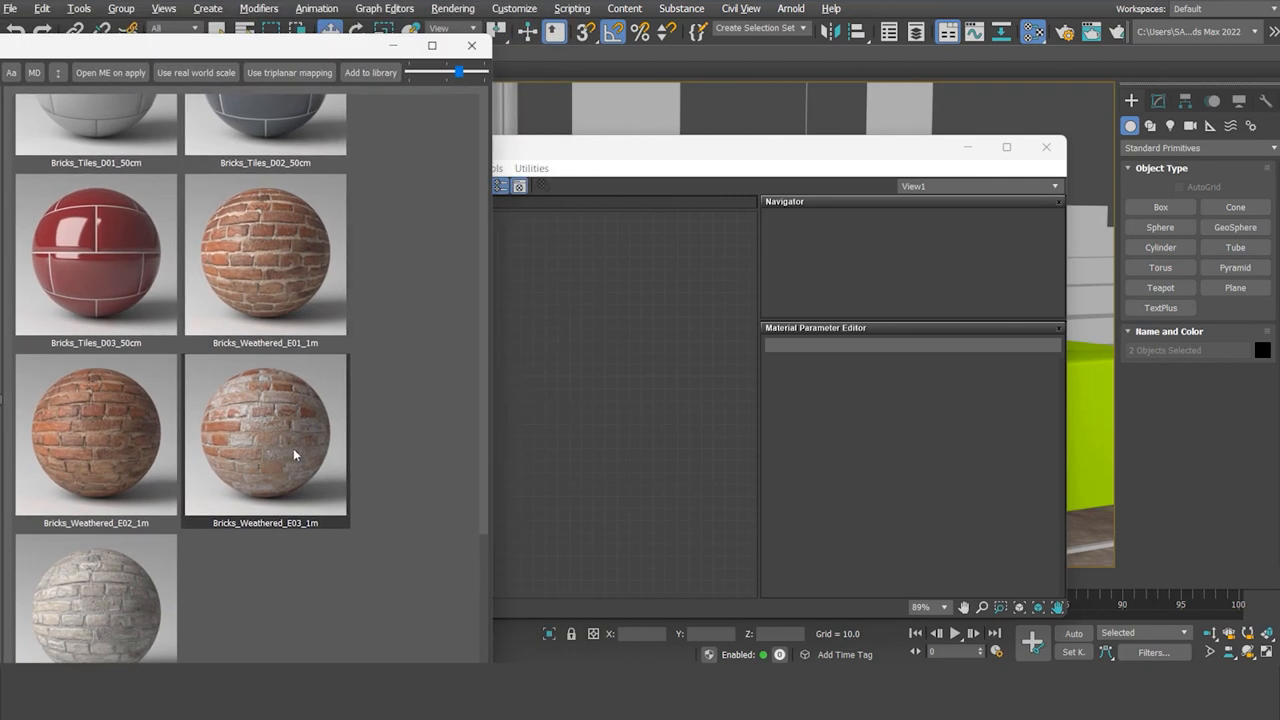
left_click(535, 407)
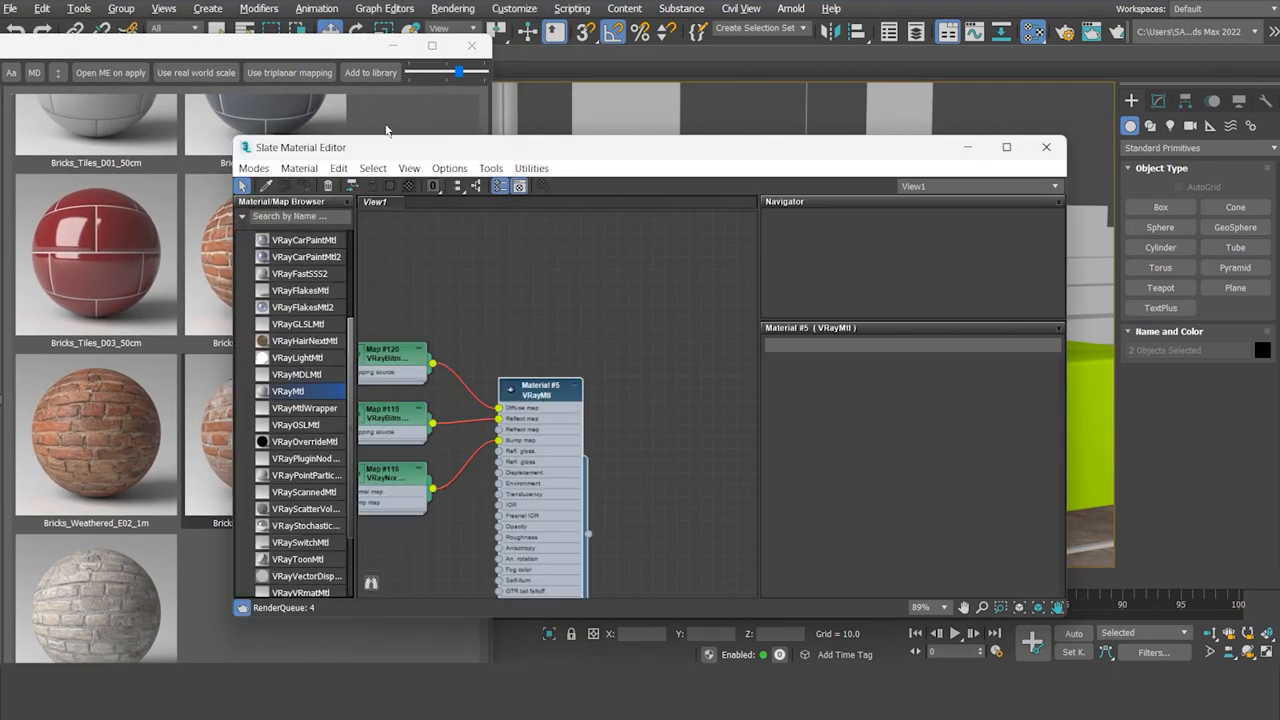
Step: Move the Material #5 node up-right, close the V-Ray library, and zoom to its map network
left_click_drag(528, 395, 612, 337)
left_click(473, 47)
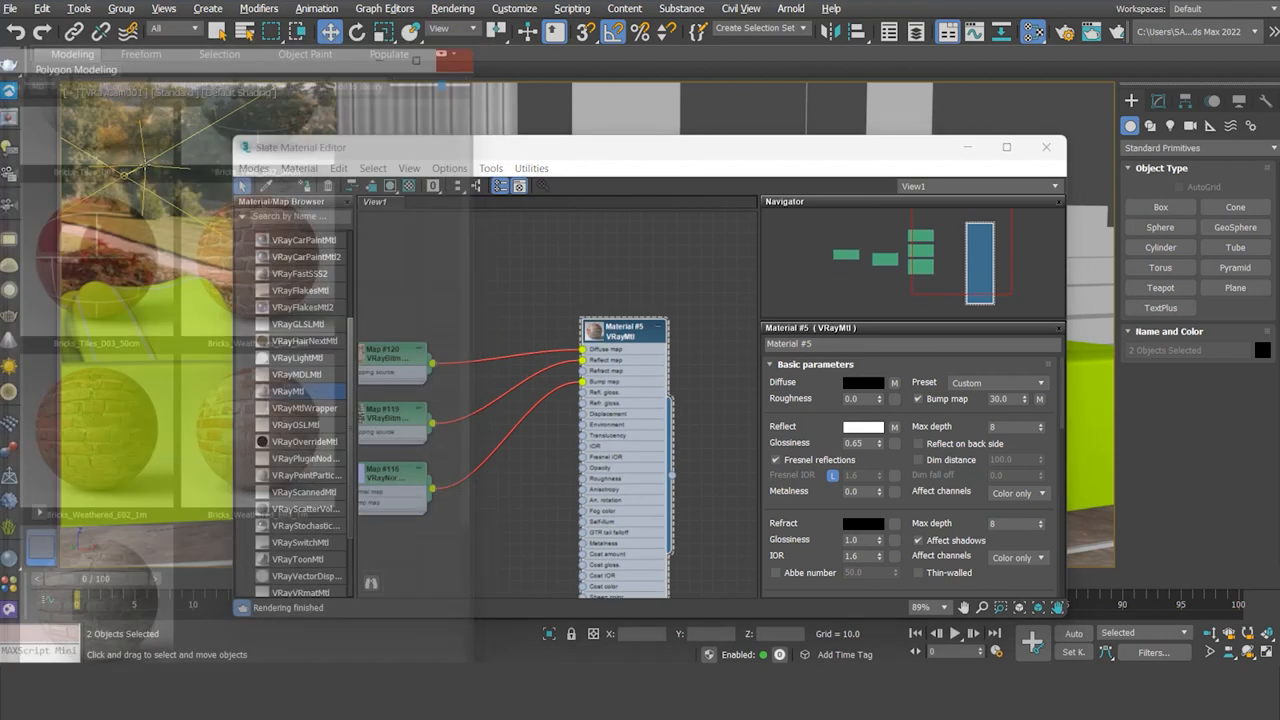
scroll(580, 401, "down", 5)
scroll(518, 427, "up", 3)
scroll(534, 397, "down", 2)
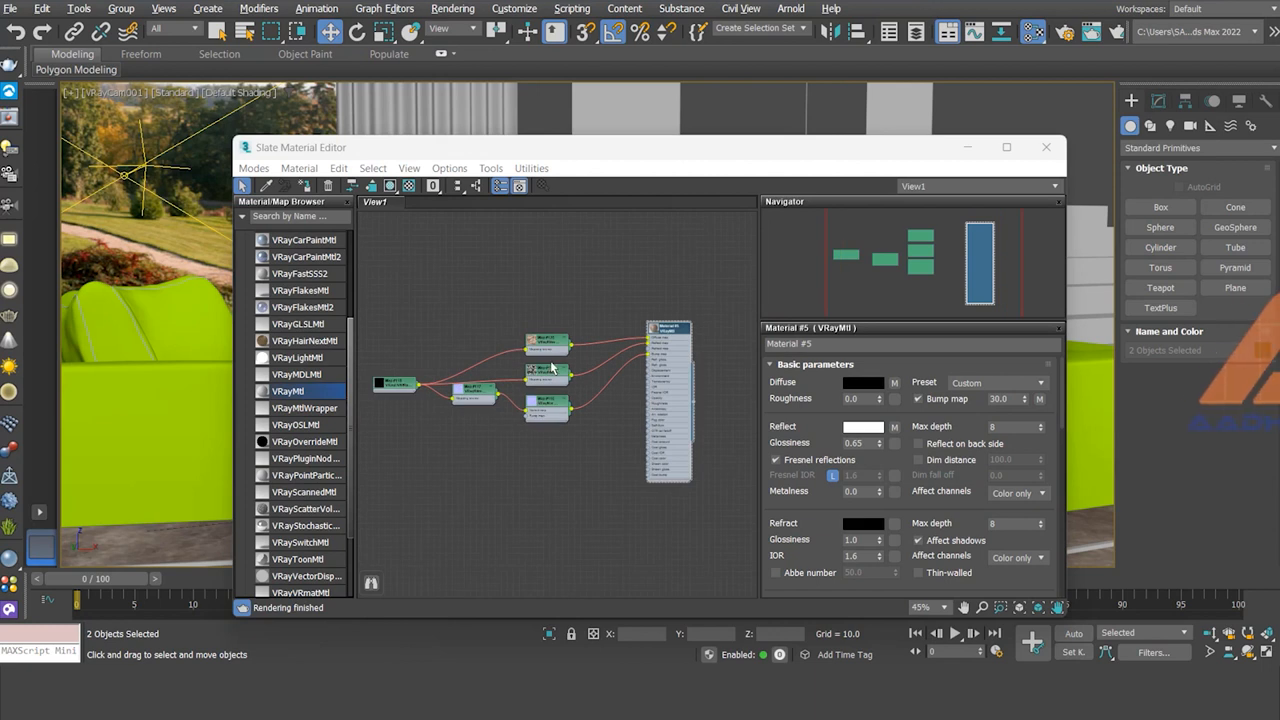
scroll(550, 368, "up", 5)
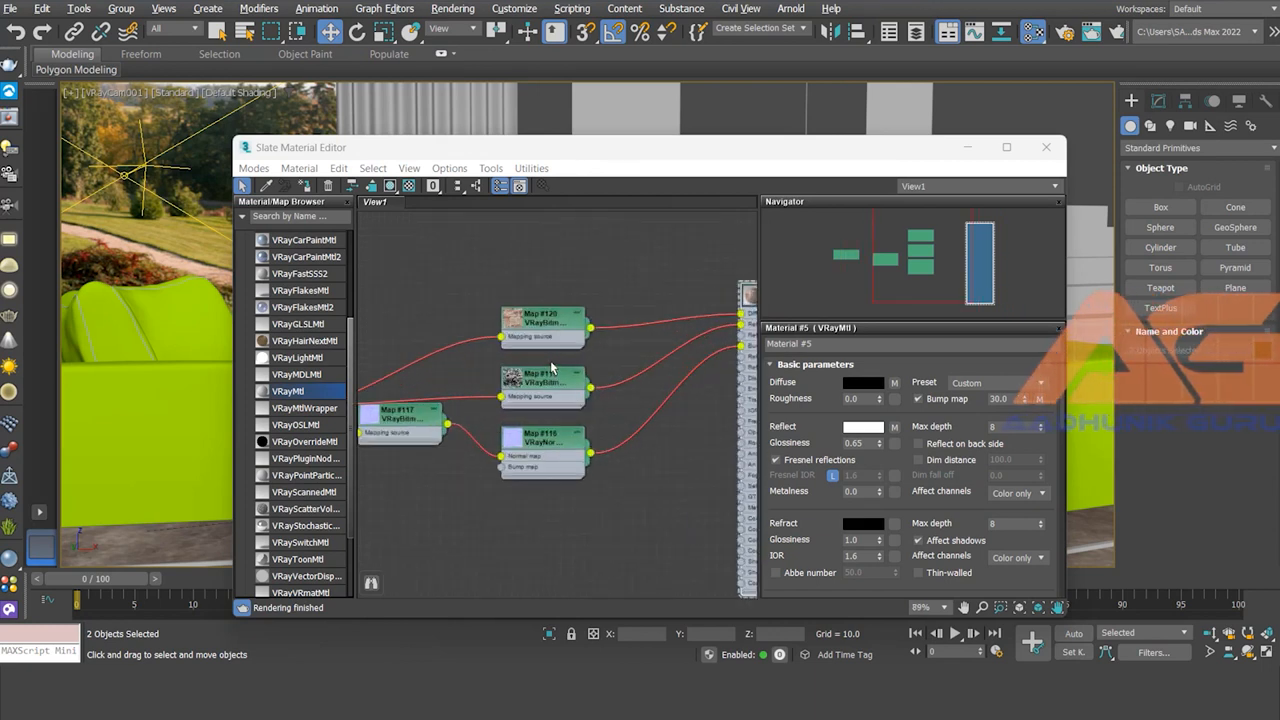
scroll(590, 400, "down", 4)
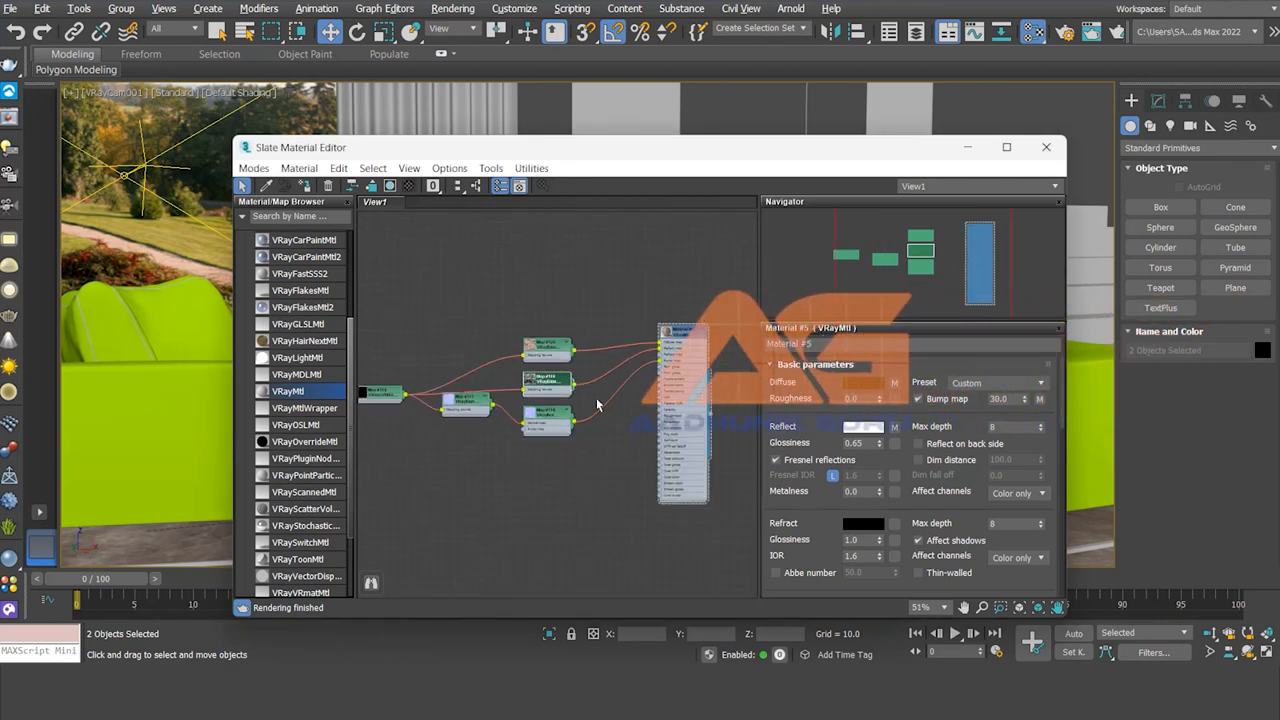
middle_click_drag(597, 405, 632, 450, "ctrl+alt")
middle_click_drag(632, 450, 460, 457)
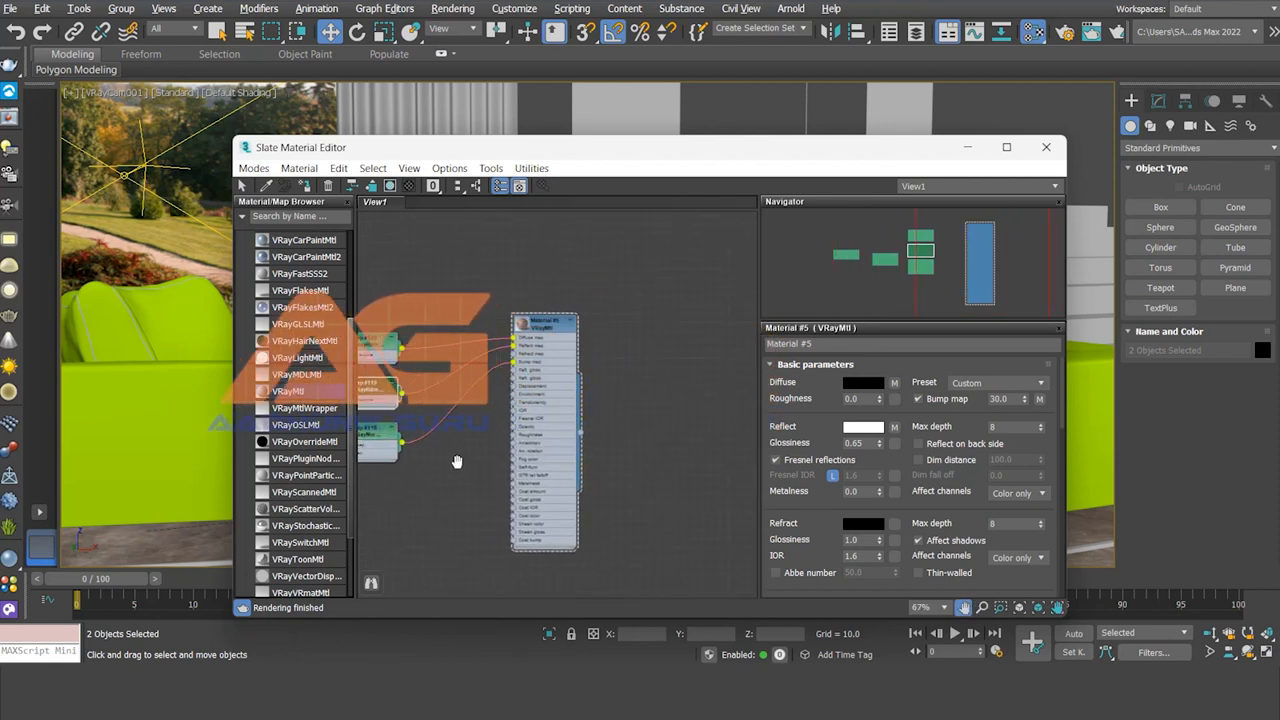
Step: Add a new V-Ray material, Material #6, and move it off the brick material
double_click(288, 393)
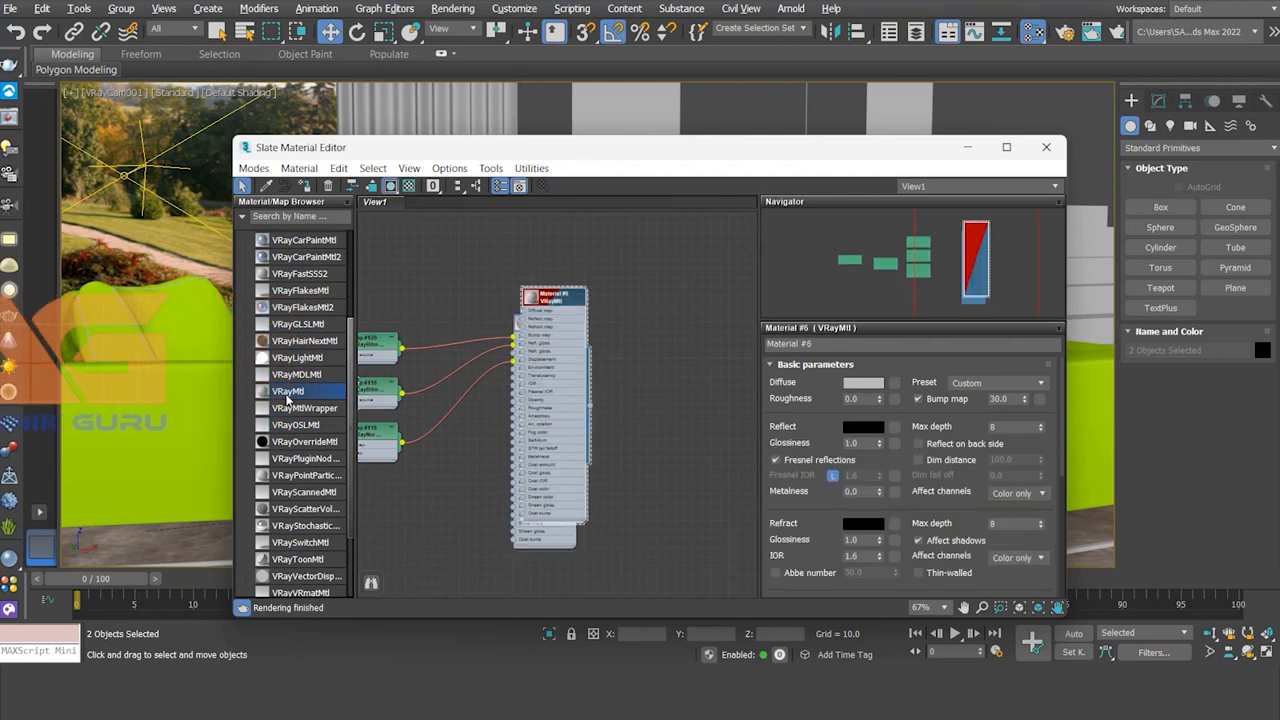
left_click_drag(555, 298, 659, 328)
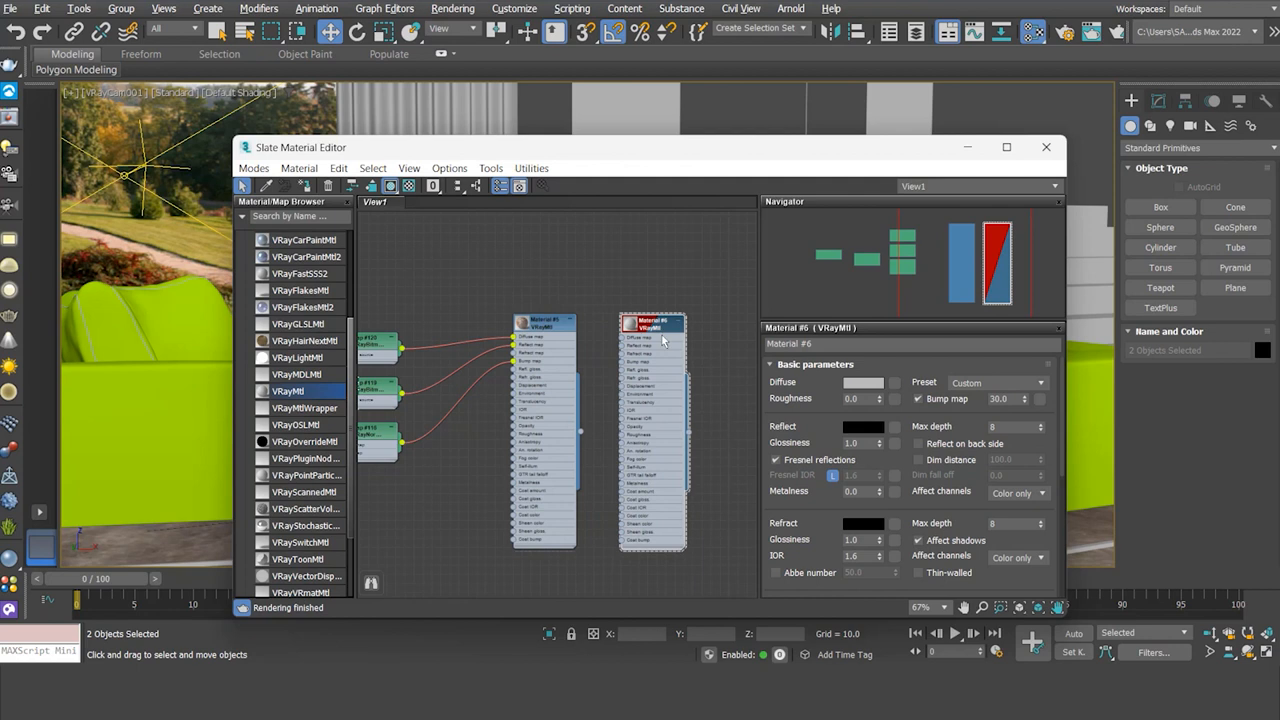
scroll(689, 331, "up", 5)
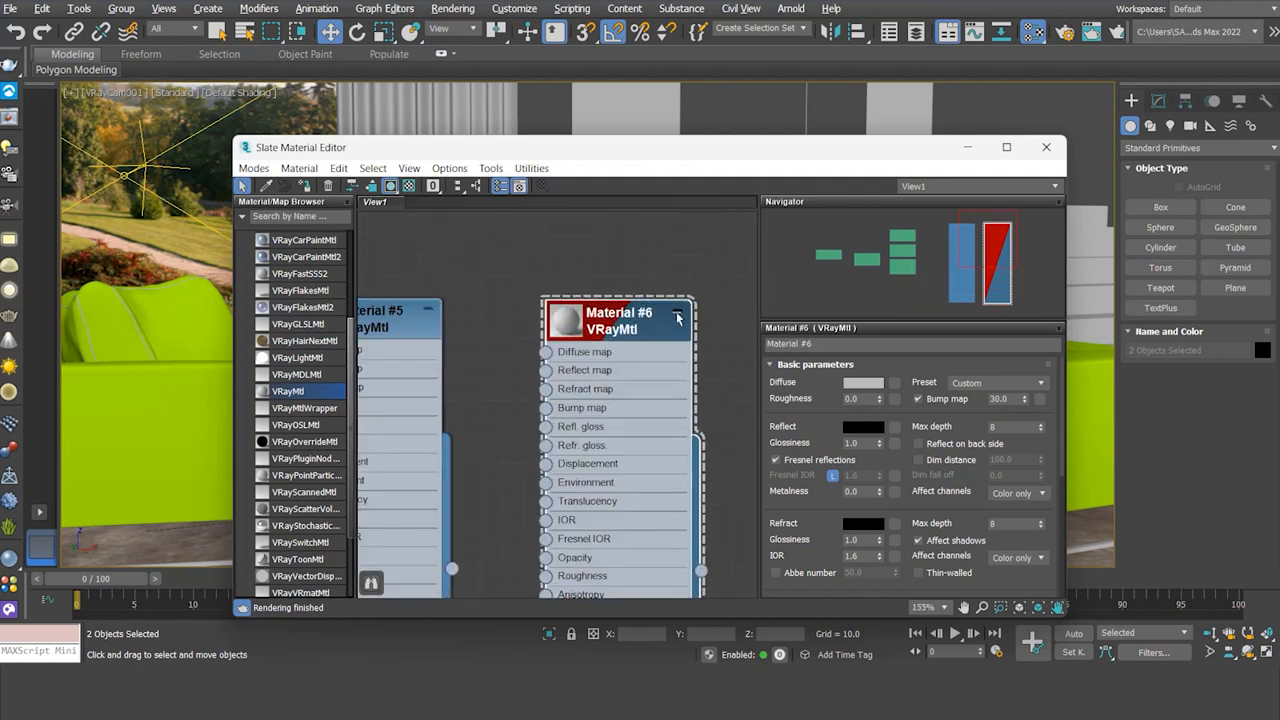
left_click(677, 316)
scroll(680, 320, "down", 9)
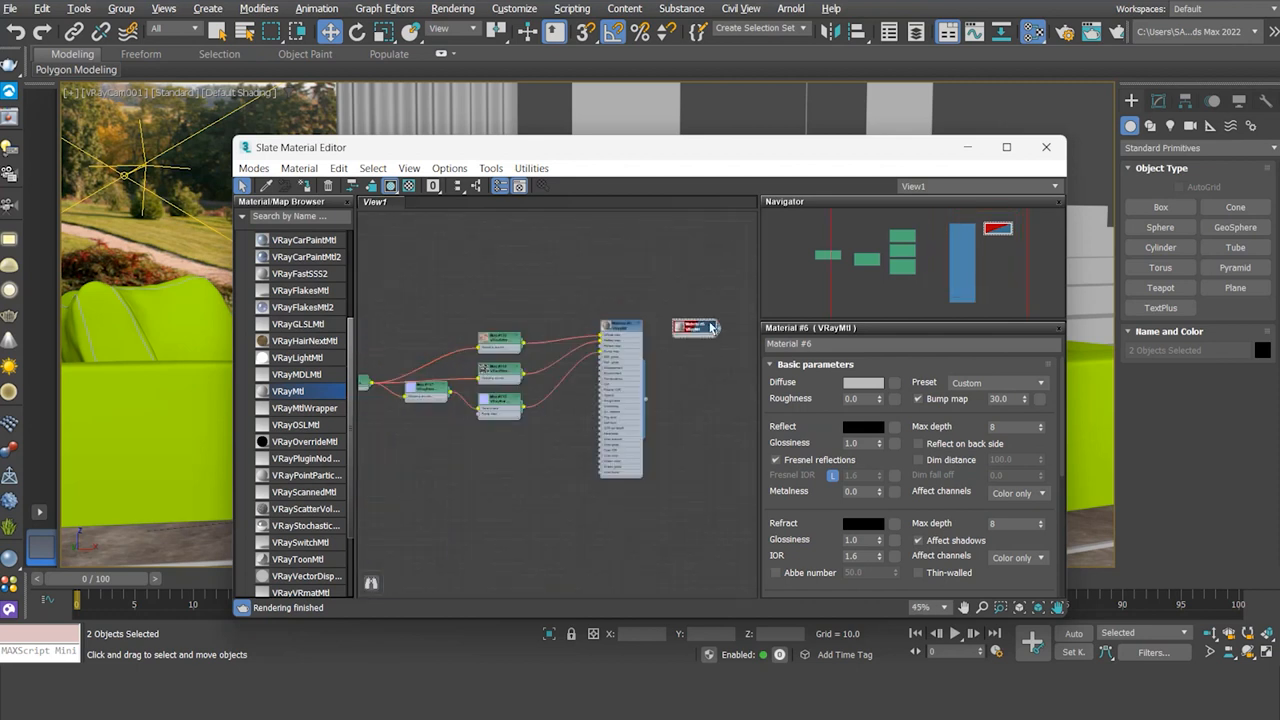
left_click(712, 328)
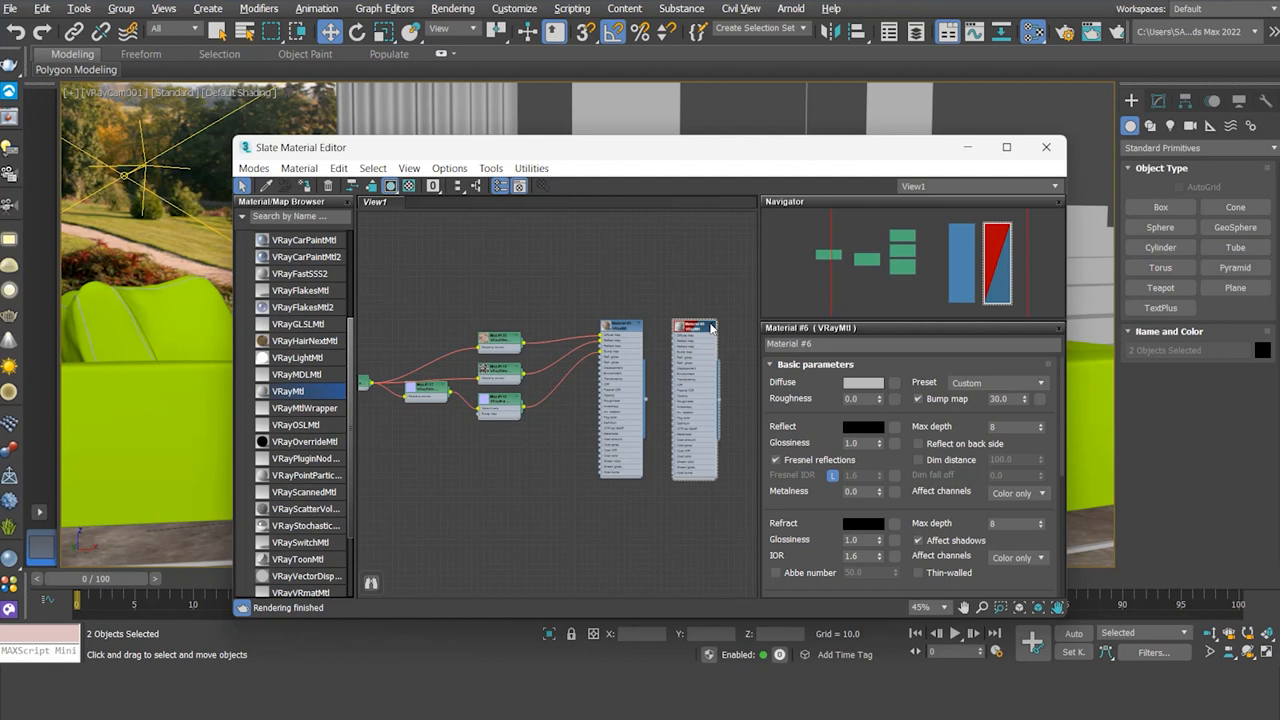
Step: Show brick Material #5's parameters and briefly enlarge its preview swatch
double_click(624, 328)
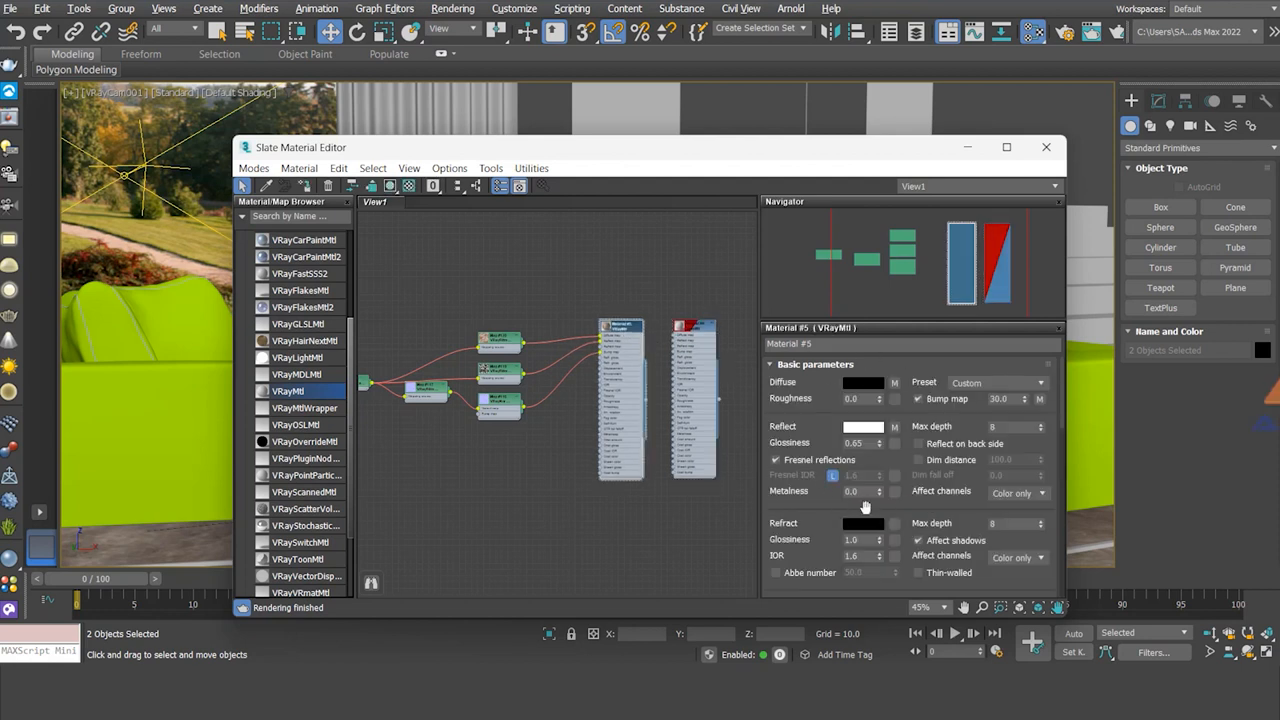
scroll(703, 358, "up", 4)
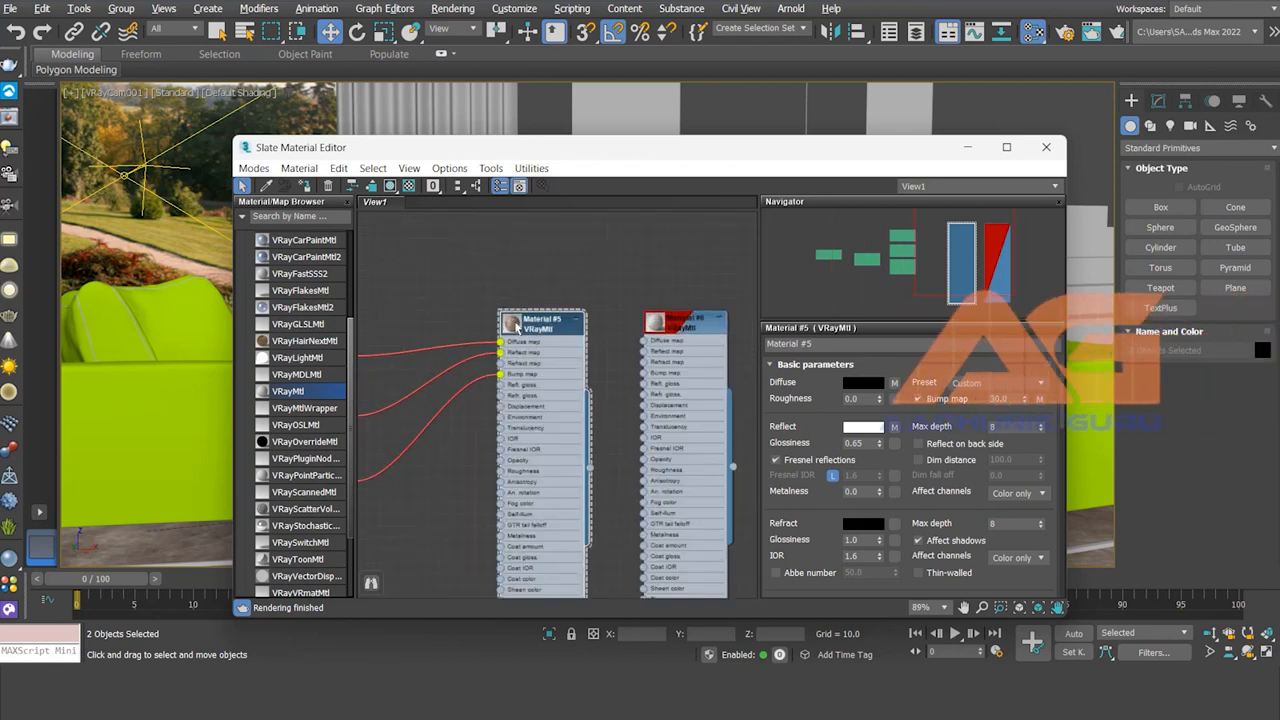
double_click(515, 328)
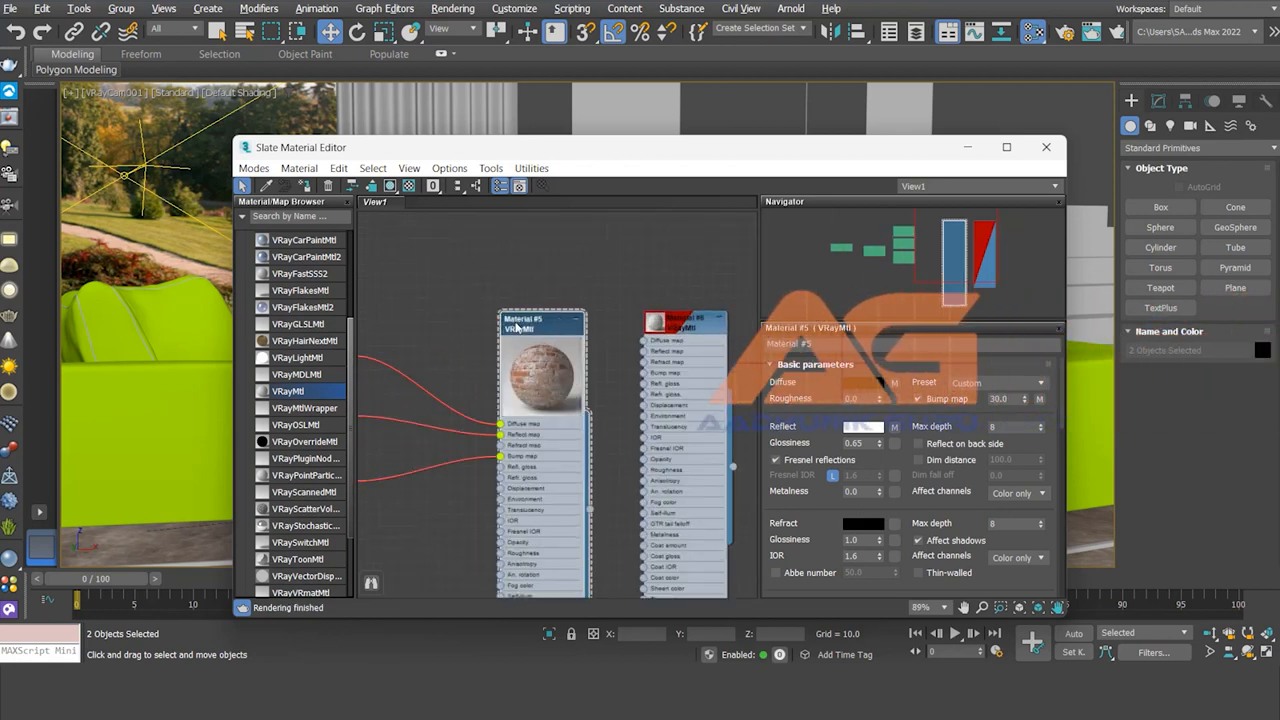
double_click(545, 387)
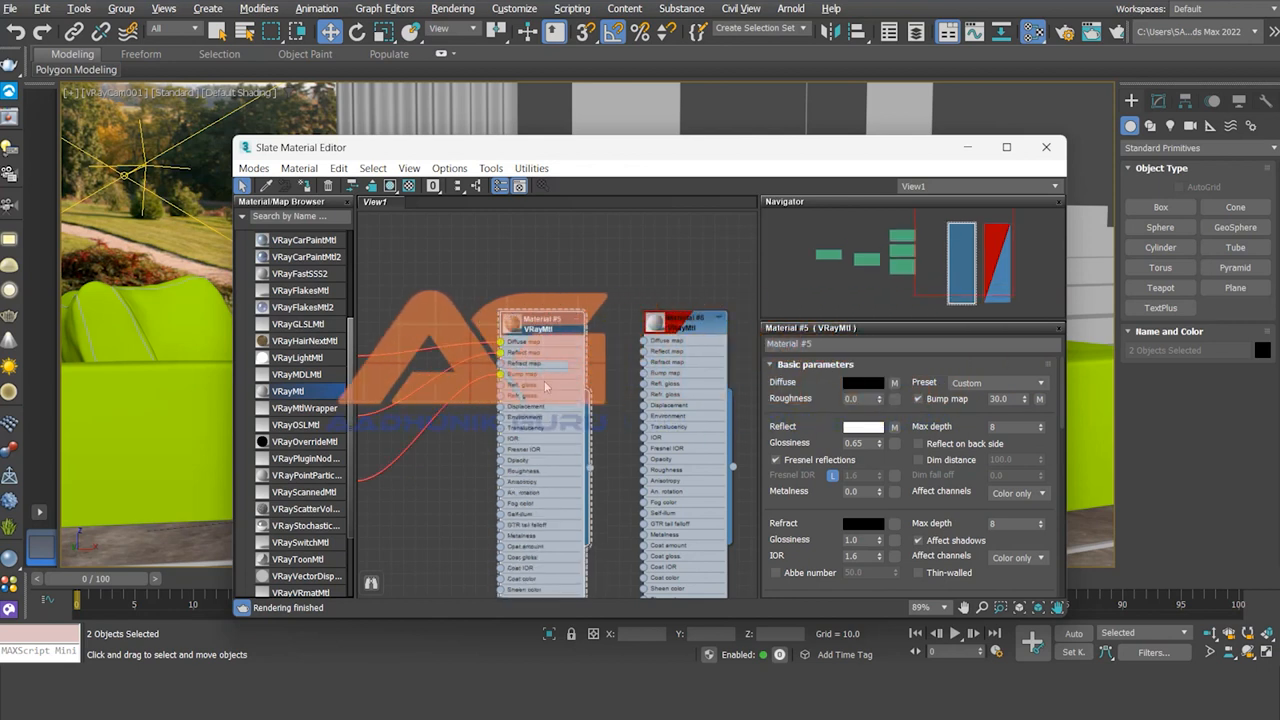
scroll(441, 316, "up", 1)
left_click(441, 314)
Step: Recentre the node graph, select every node, and bring up the View menu
scroll(502, 385, "down", 5)
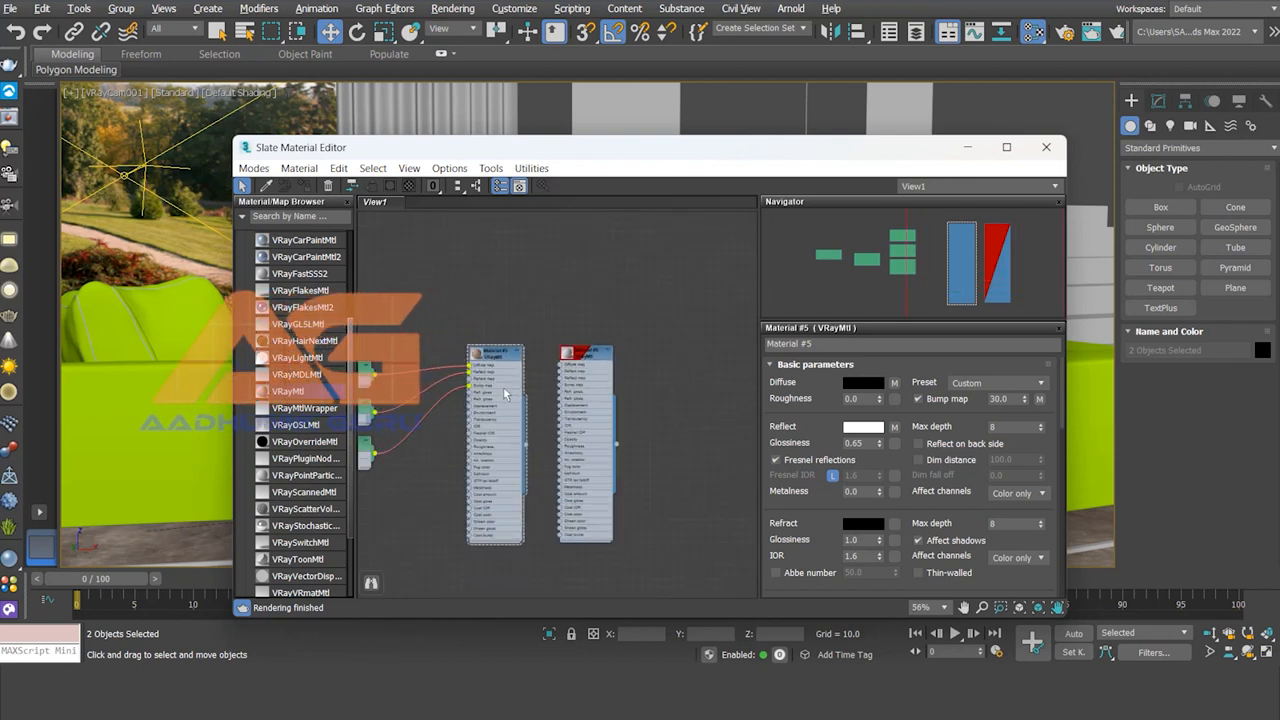
middle_click_drag(502, 390, 641, 390)
scroll(530, 396, "up", 2)
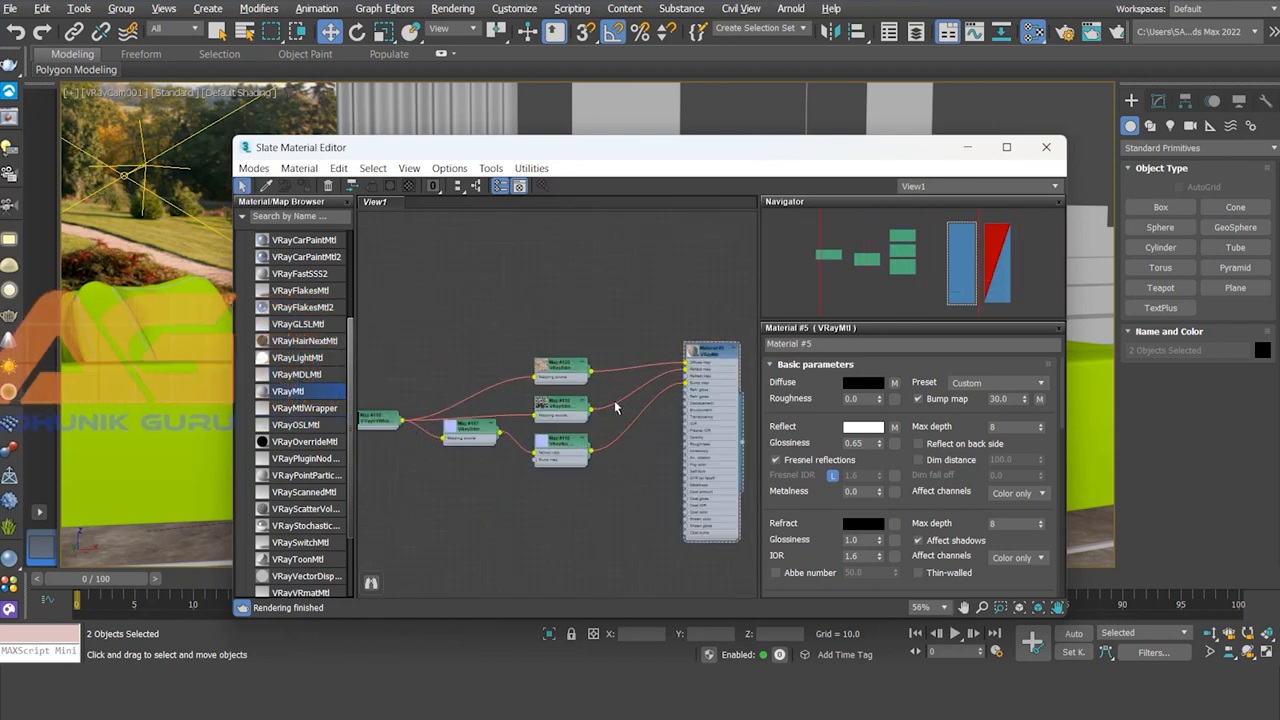
scroll(614, 400, "down", 4)
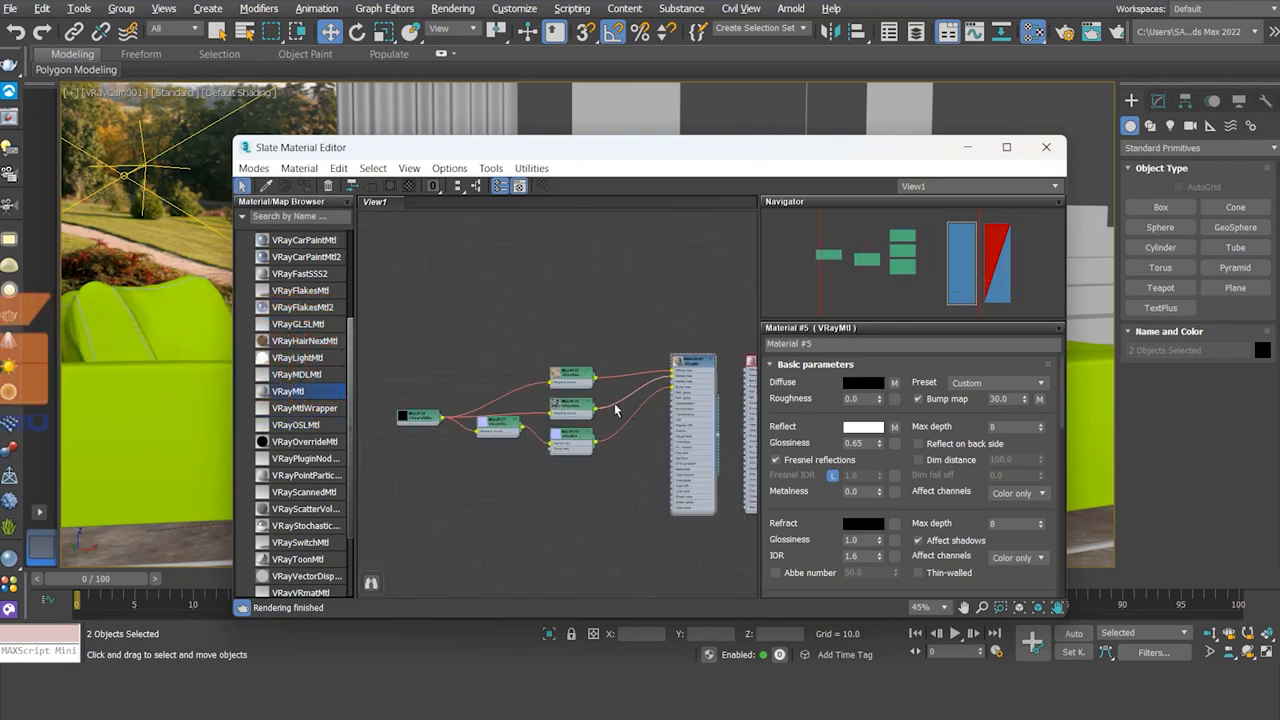
middle_click_drag(617, 410, 557, 414)
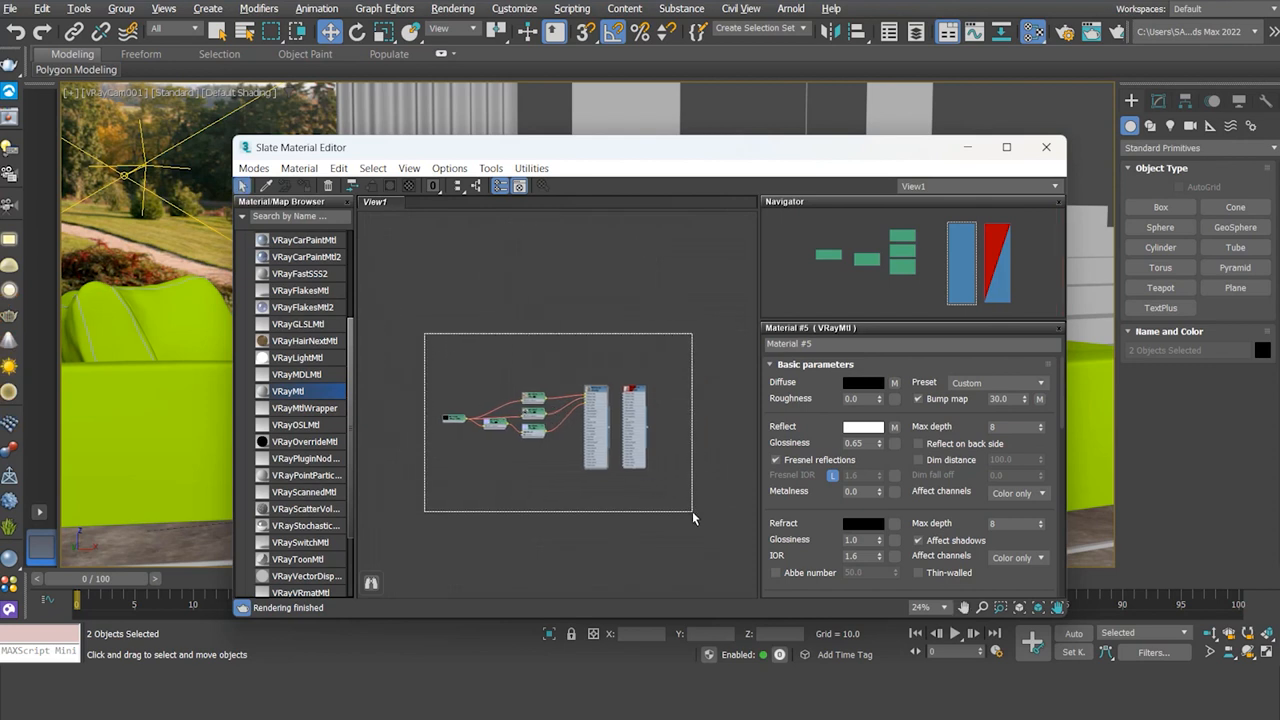
left_click_drag(692, 511, 698, 506)
scroll(566, 432, "up", 3)
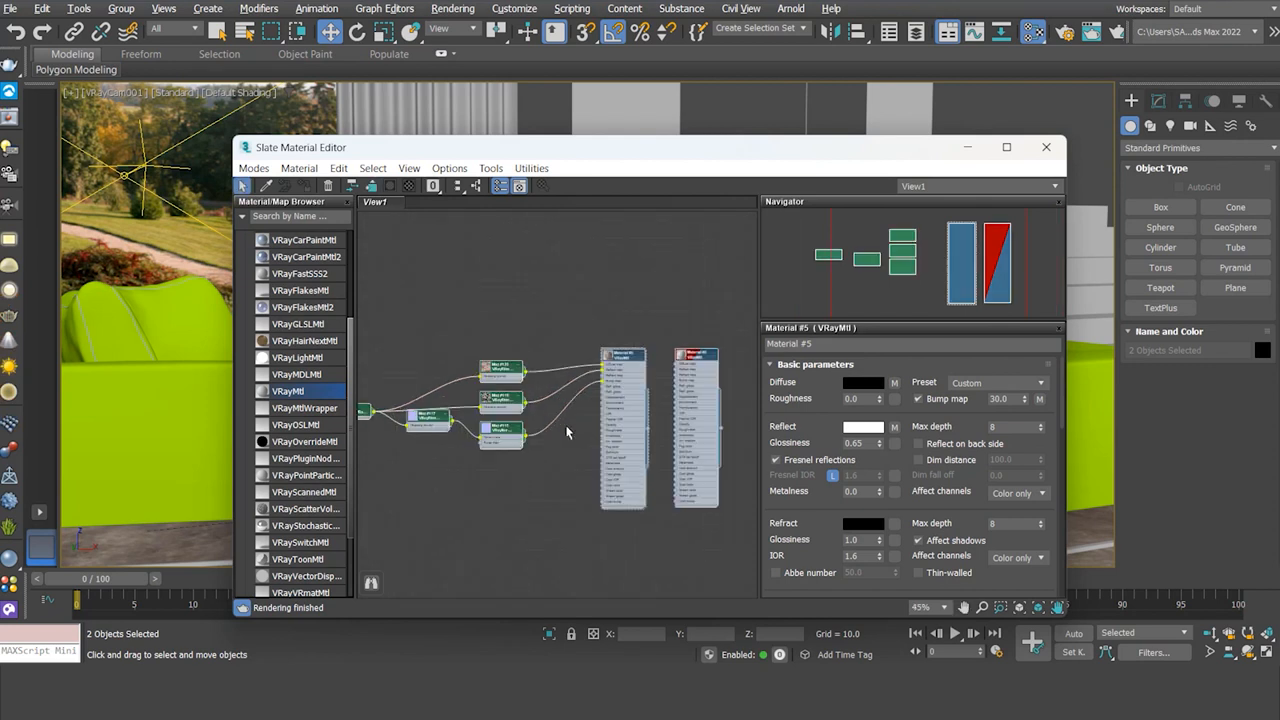
scroll(563, 440, "down", 2)
left_click(409, 168)
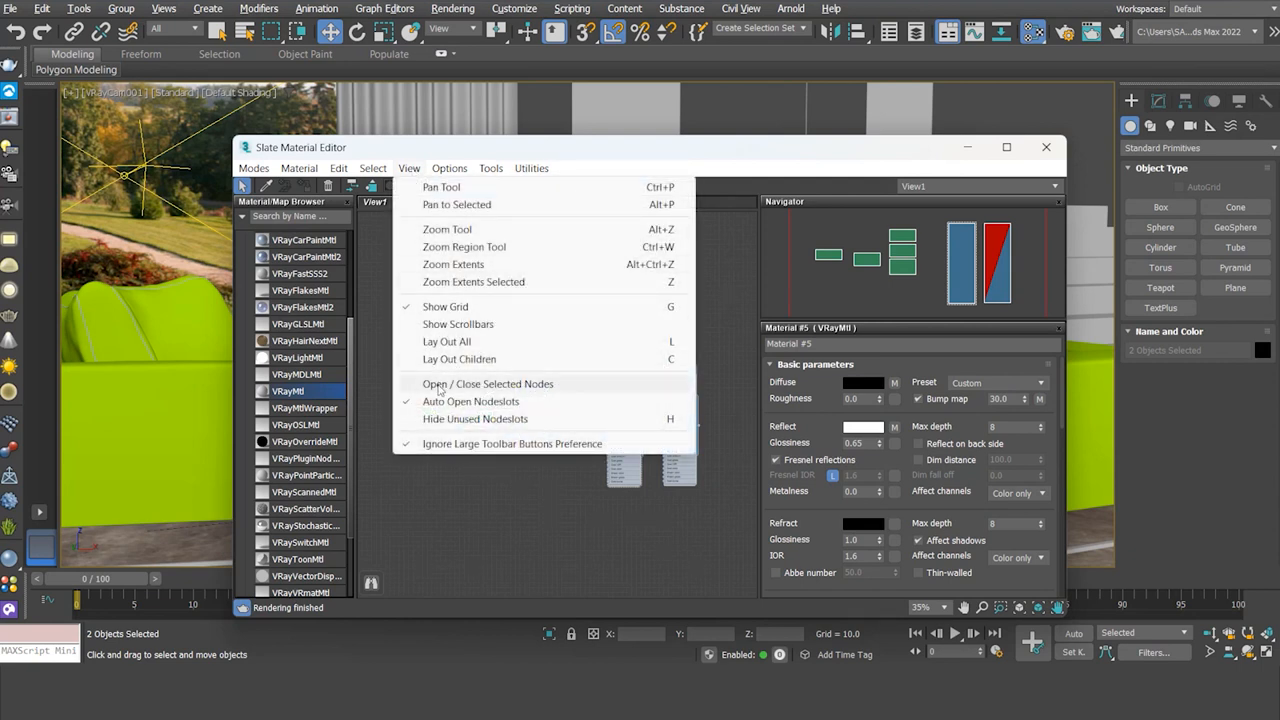
Step: Collapse the selected nodes to compact boxes and auto-arrange the graph with a Lay Out All option
left_click(520, 388)
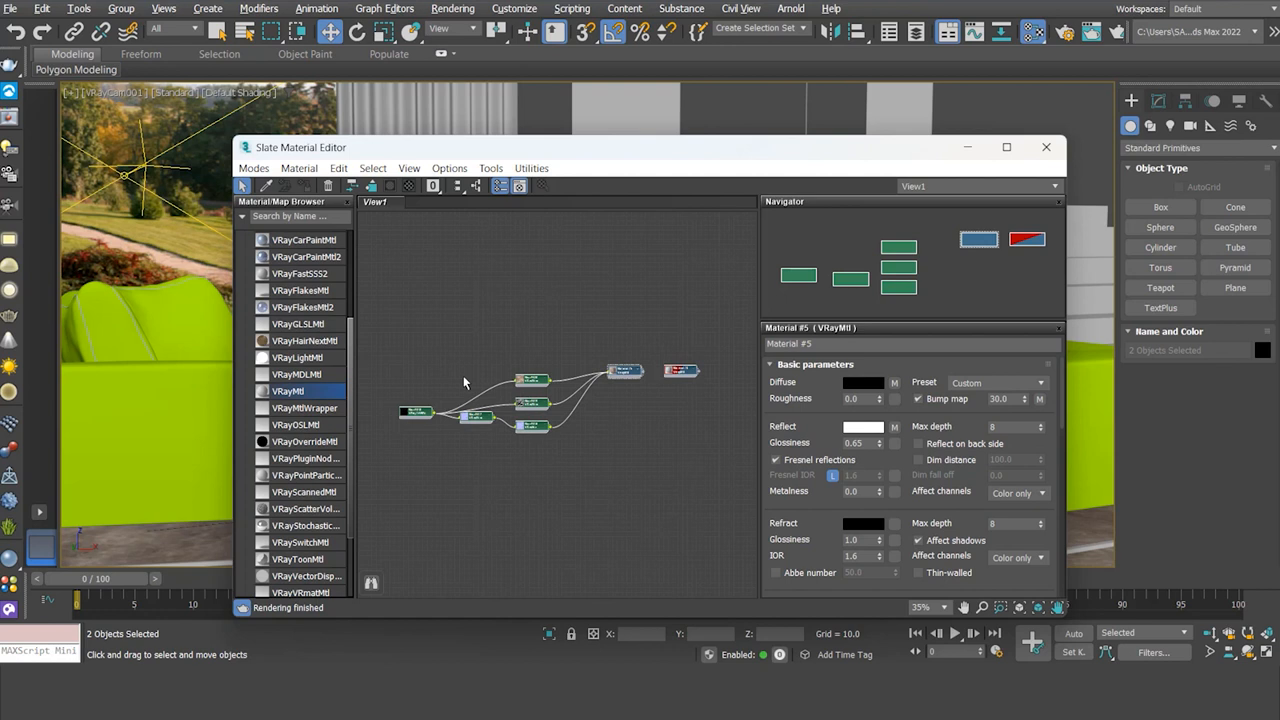
left_click(462, 188)
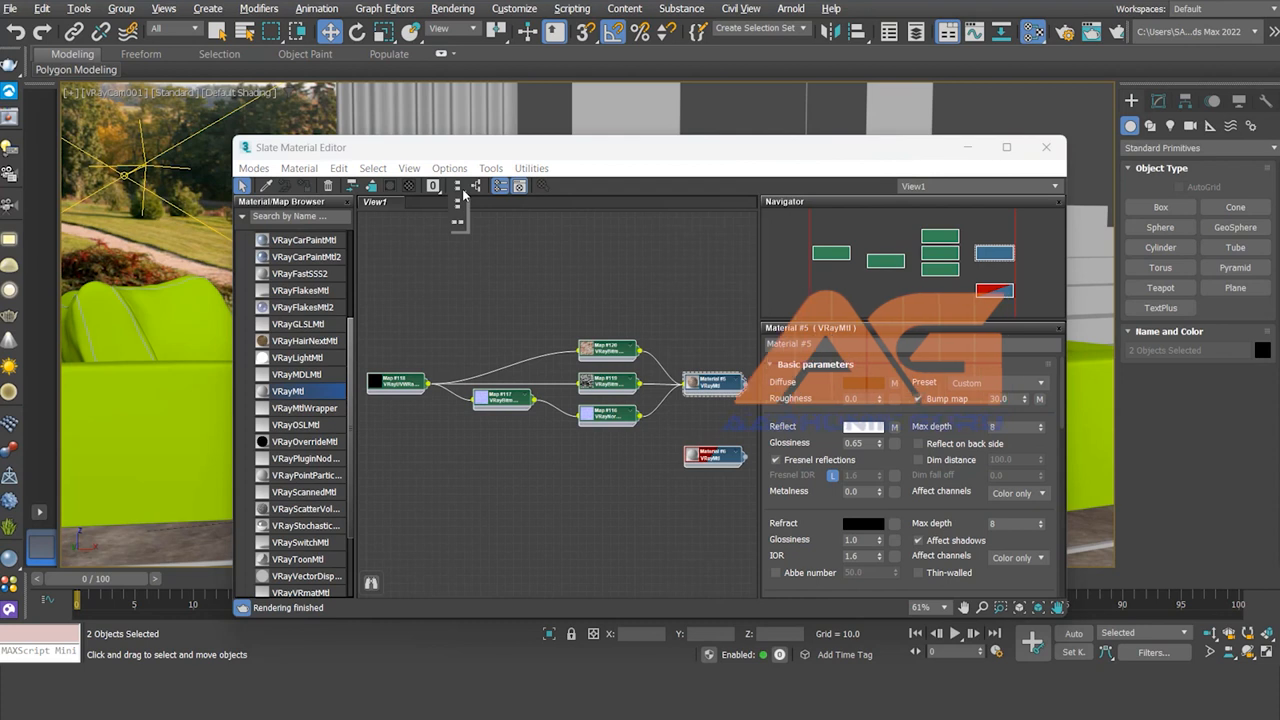
left_click_drag(457, 187, 457, 224)
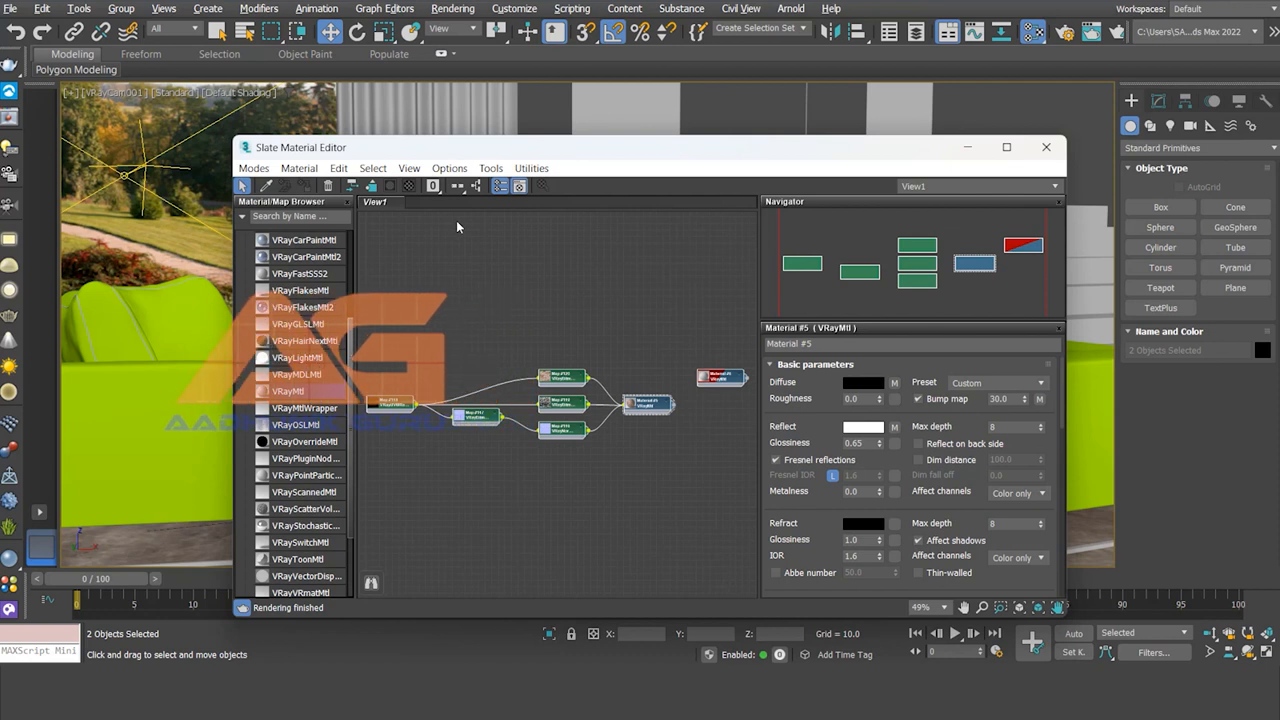
left_click_drag(457, 186, 458, 205)
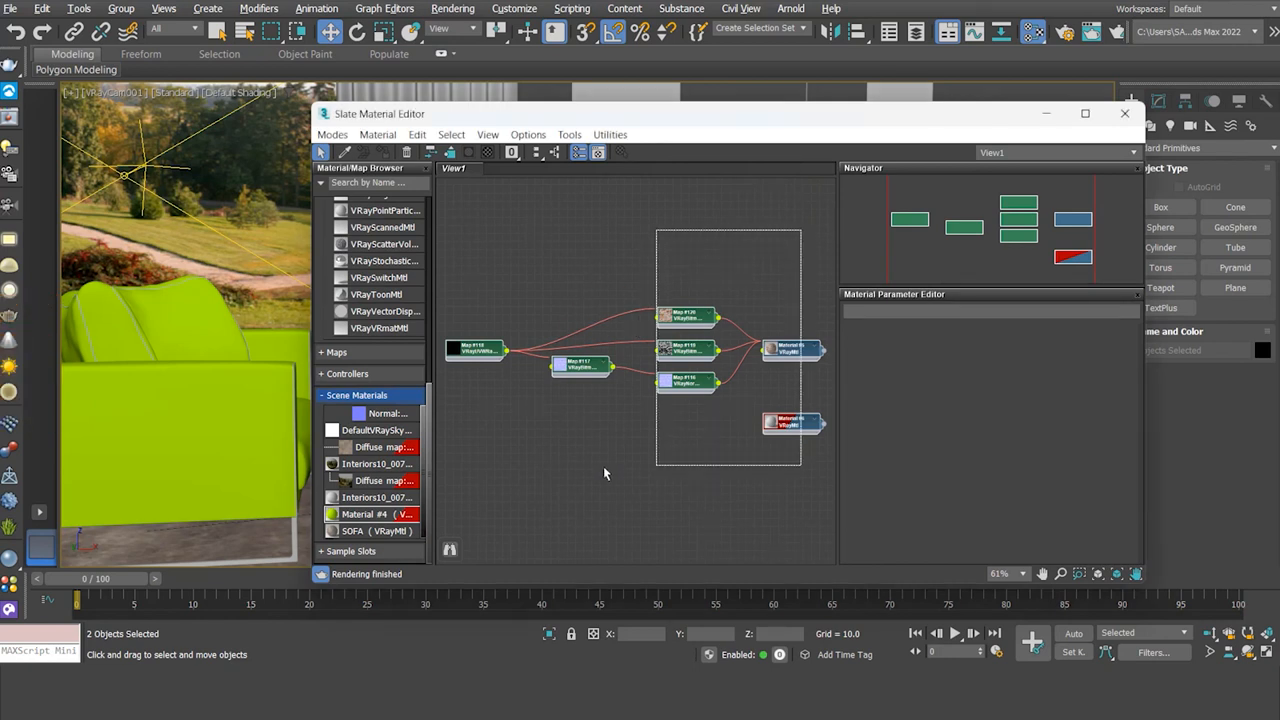
Step: Delete all nodes from the Slate view and pick Material #4 from the green sofa into it
left_click_drag(480, 464, 476, 472)
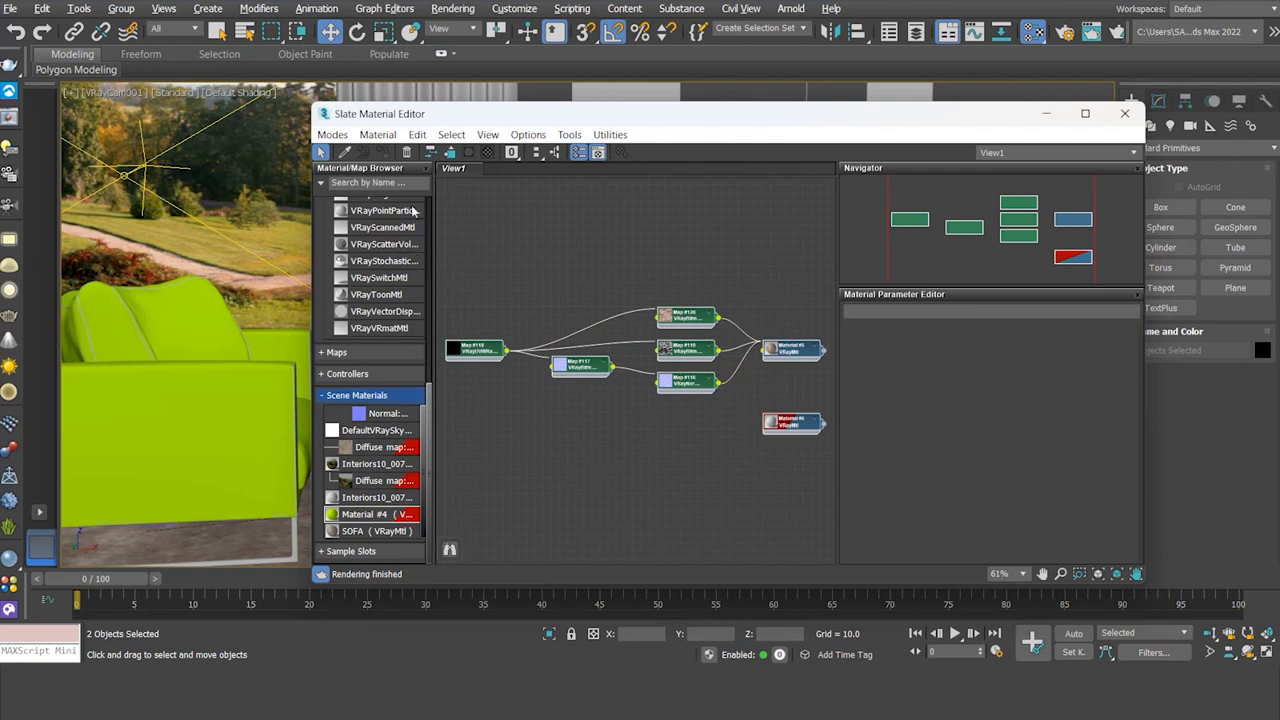
left_click(407, 152)
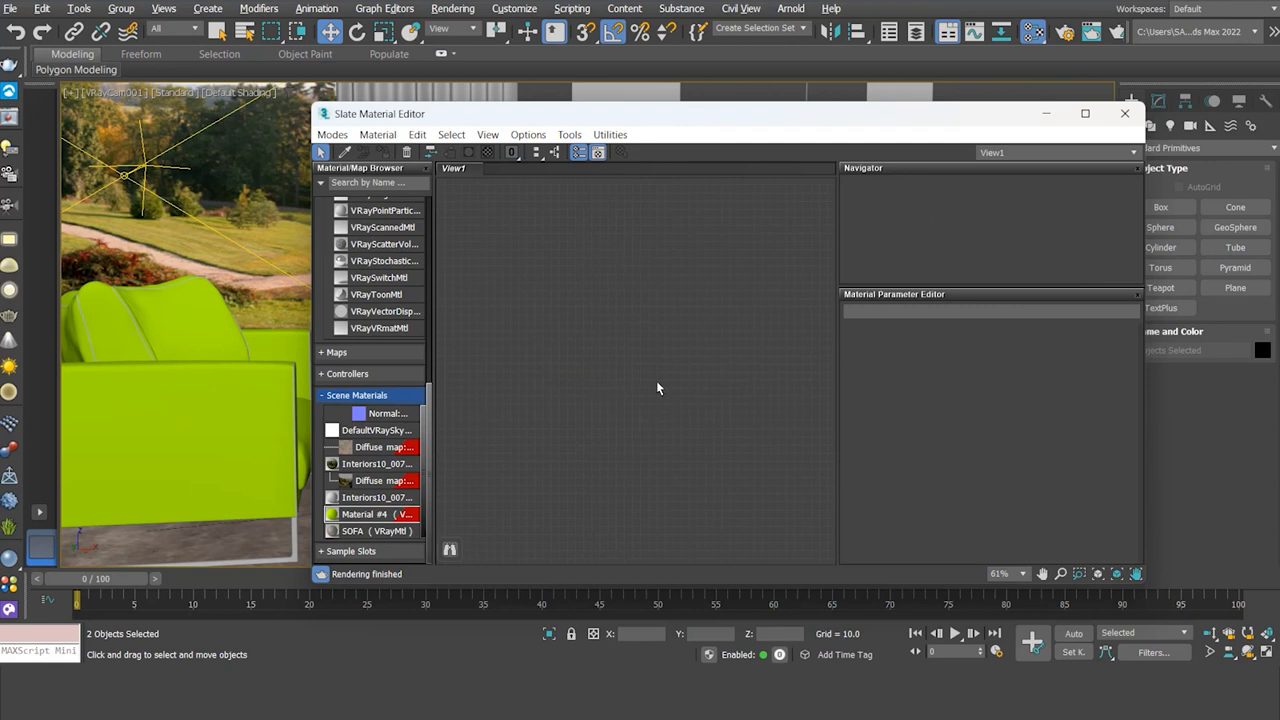
left_click(345, 153)
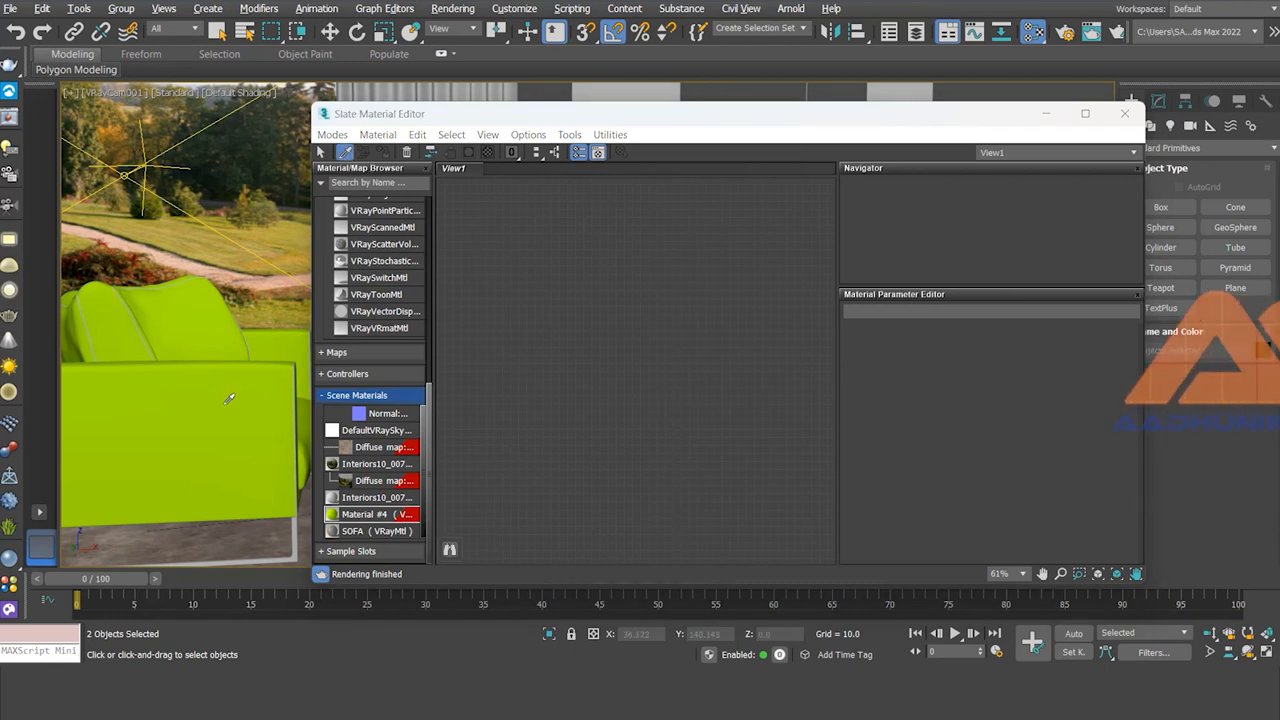
left_click(229, 398)
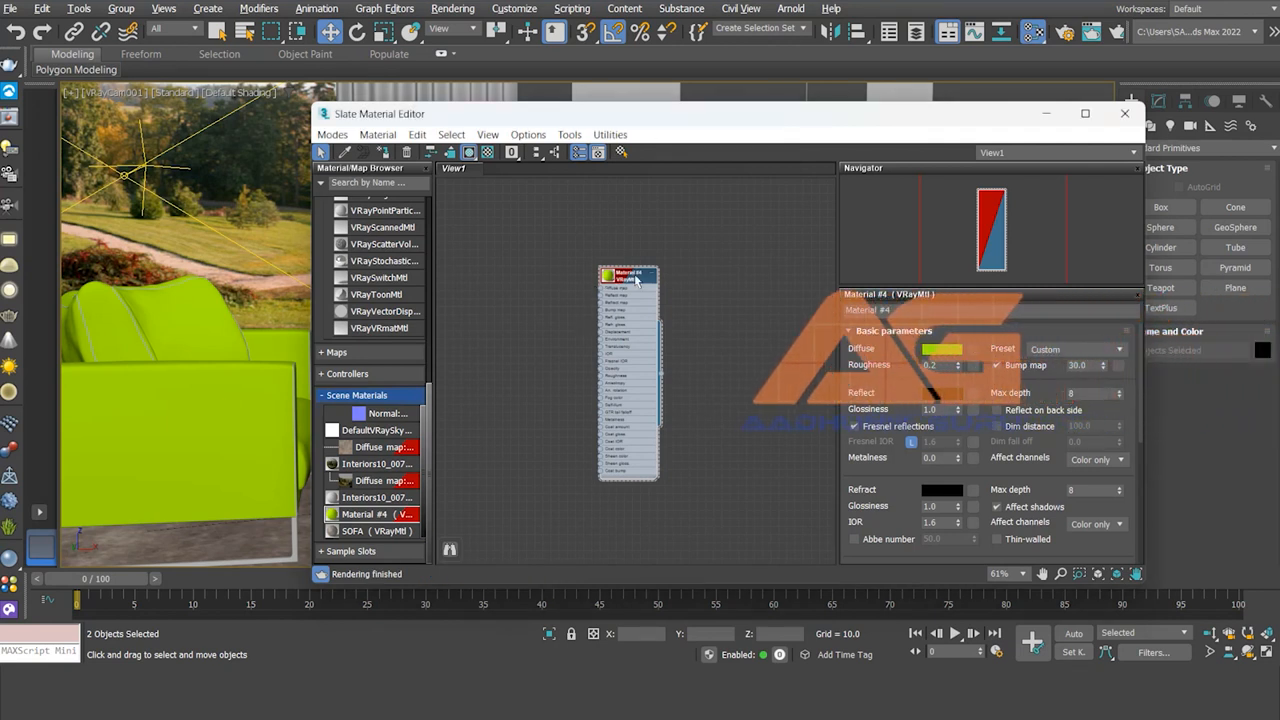
Step: Rename the sofa material to SOFA and pick the sofa's material into the view again
type("SO")
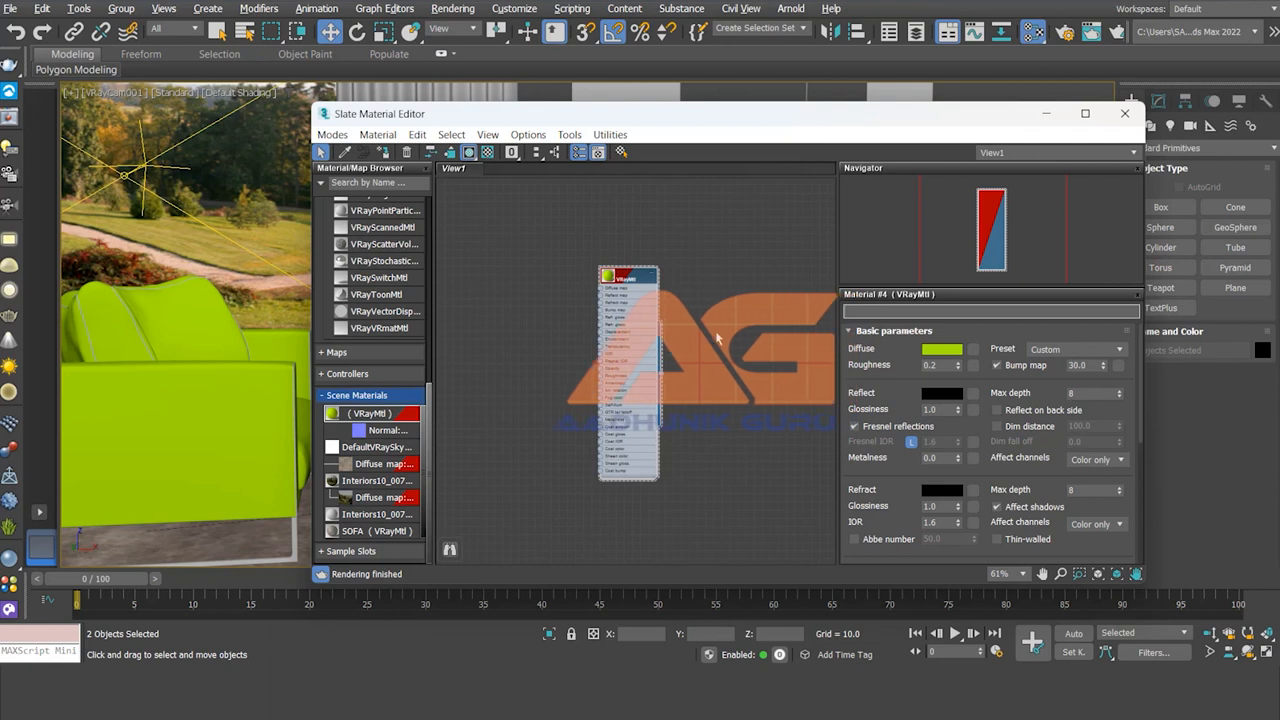
type("FA")
key("Return")
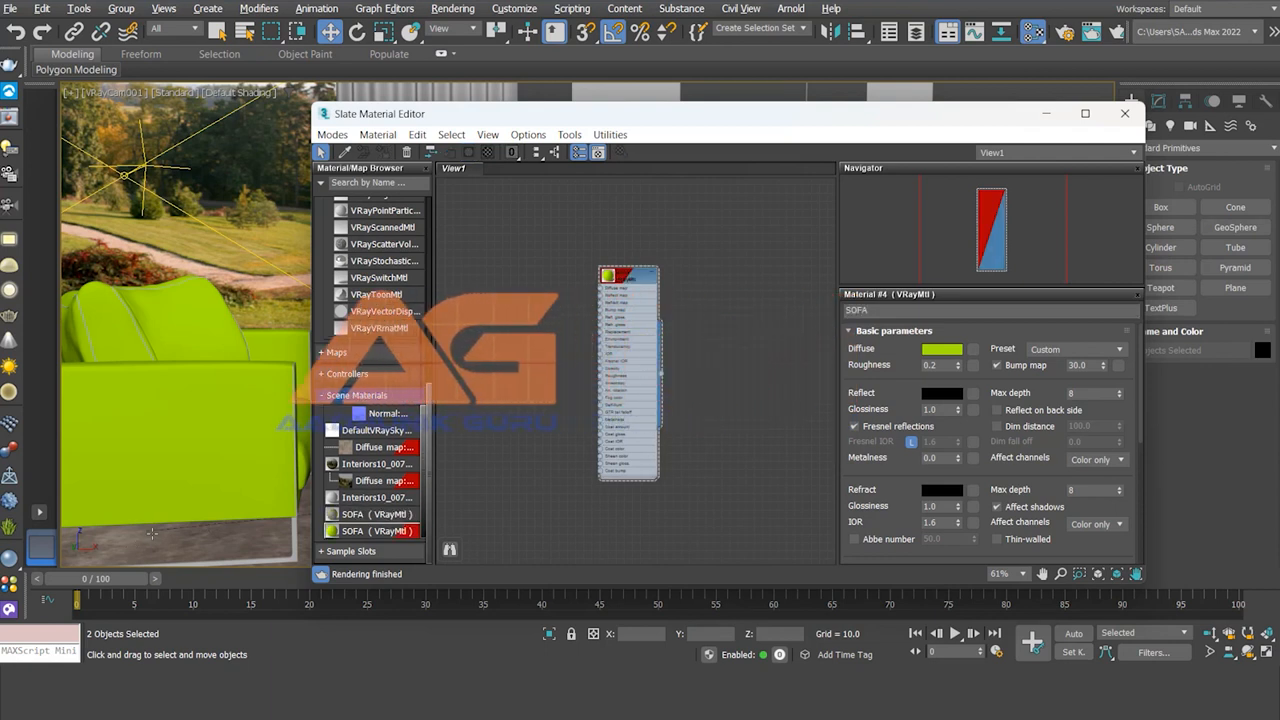
left_click(345, 152)
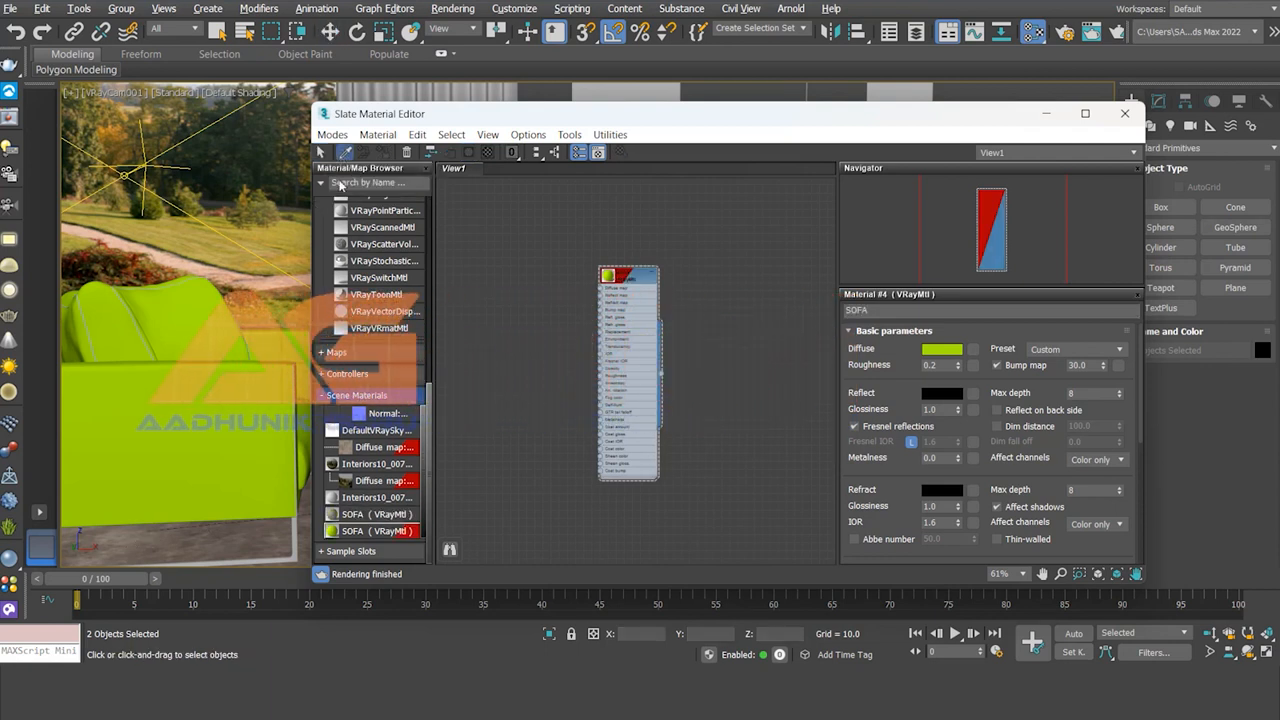
left_click(190, 530)
Step: Arrange the SOFA material nodes so they sit side by side in the view
left_click(686, 277)
left_click_drag(686, 277, 641, 281)
left_click_drag(775, 357, 775, 357)
left_click_drag(629, 267, 726, 259)
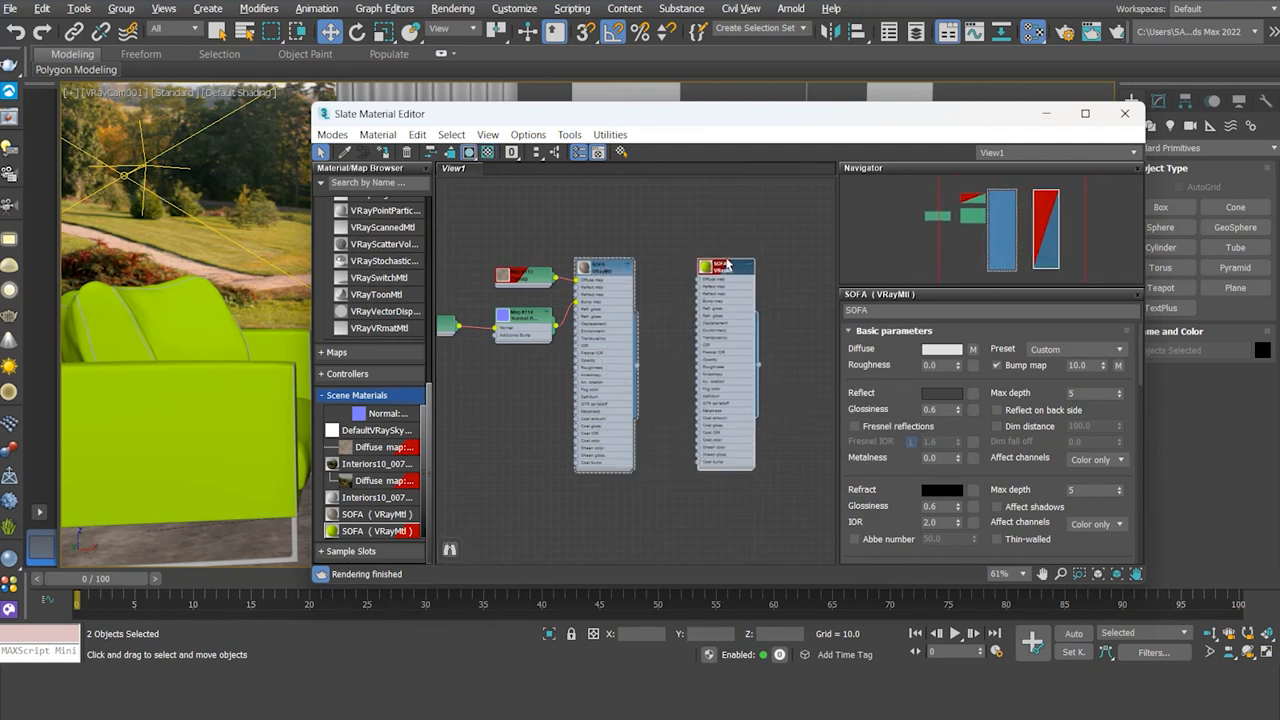
left_click_drag(617, 267, 626, 272)
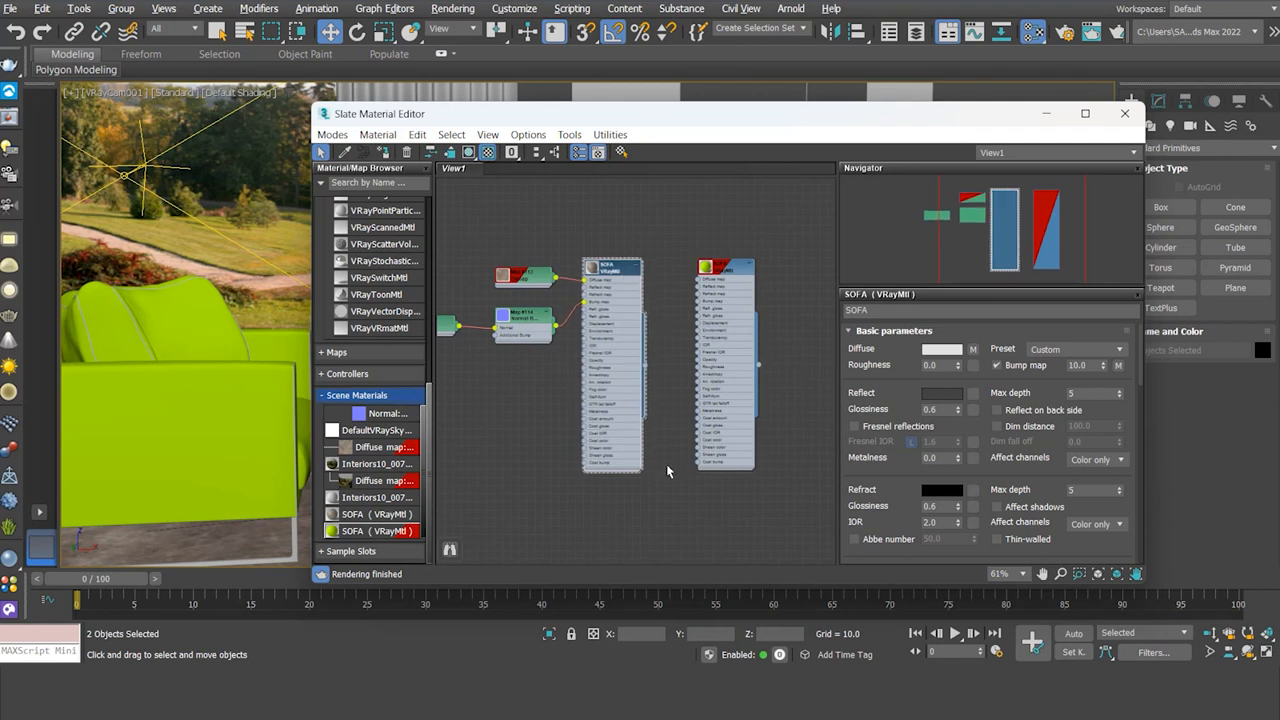
Step: Set the SOFA material's diffuse colour to orange (RGB 218, 77, 0)
left_click(735, 267)
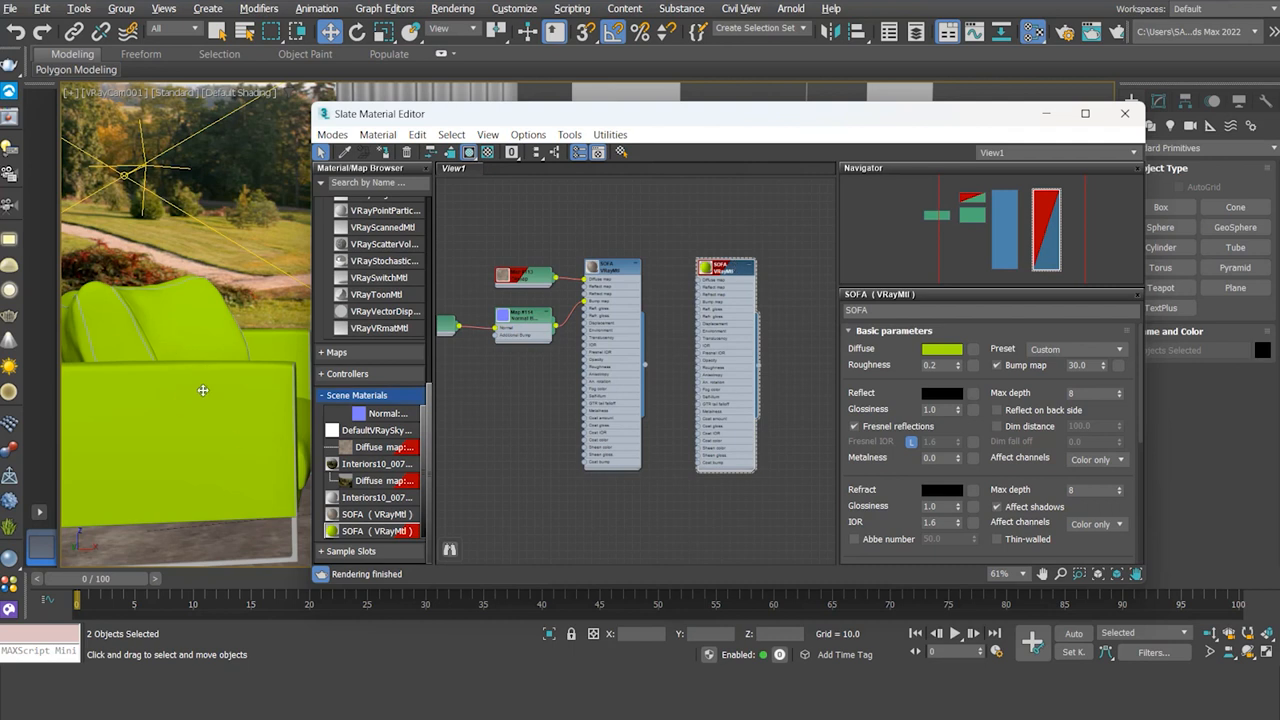
left_click(950, 350)
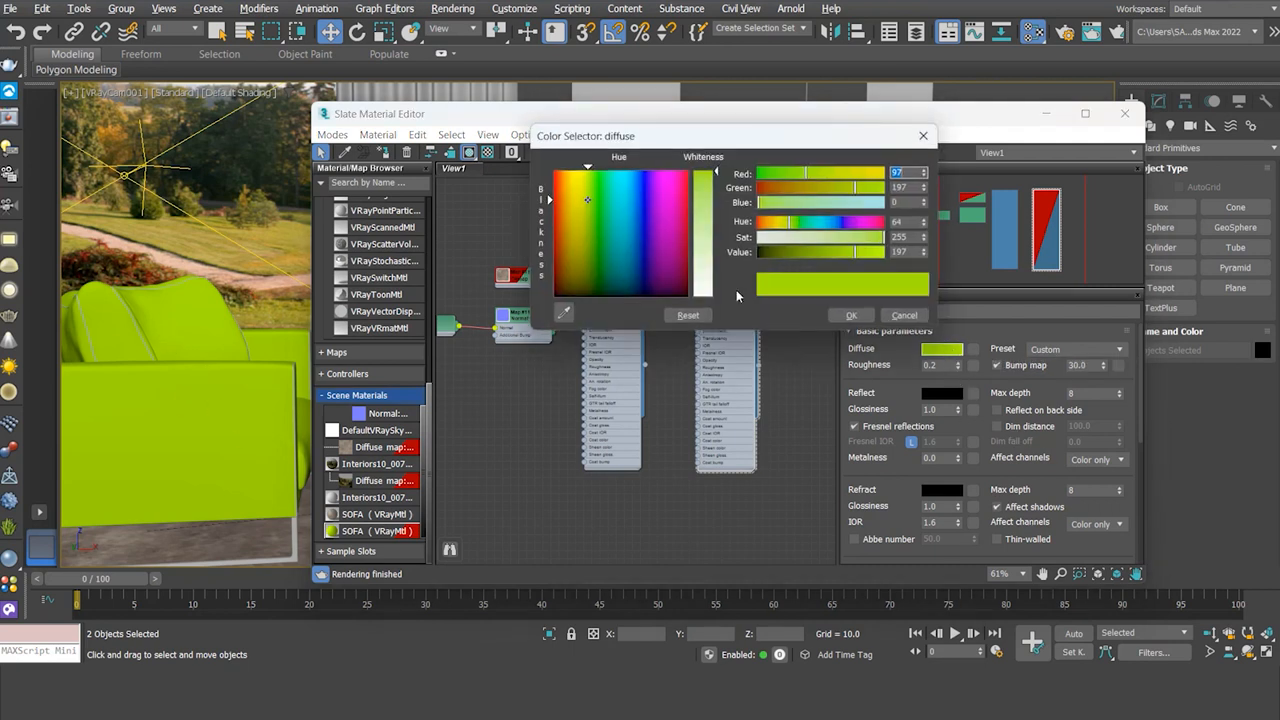
left_click_drag(584, 203, 562, 188)
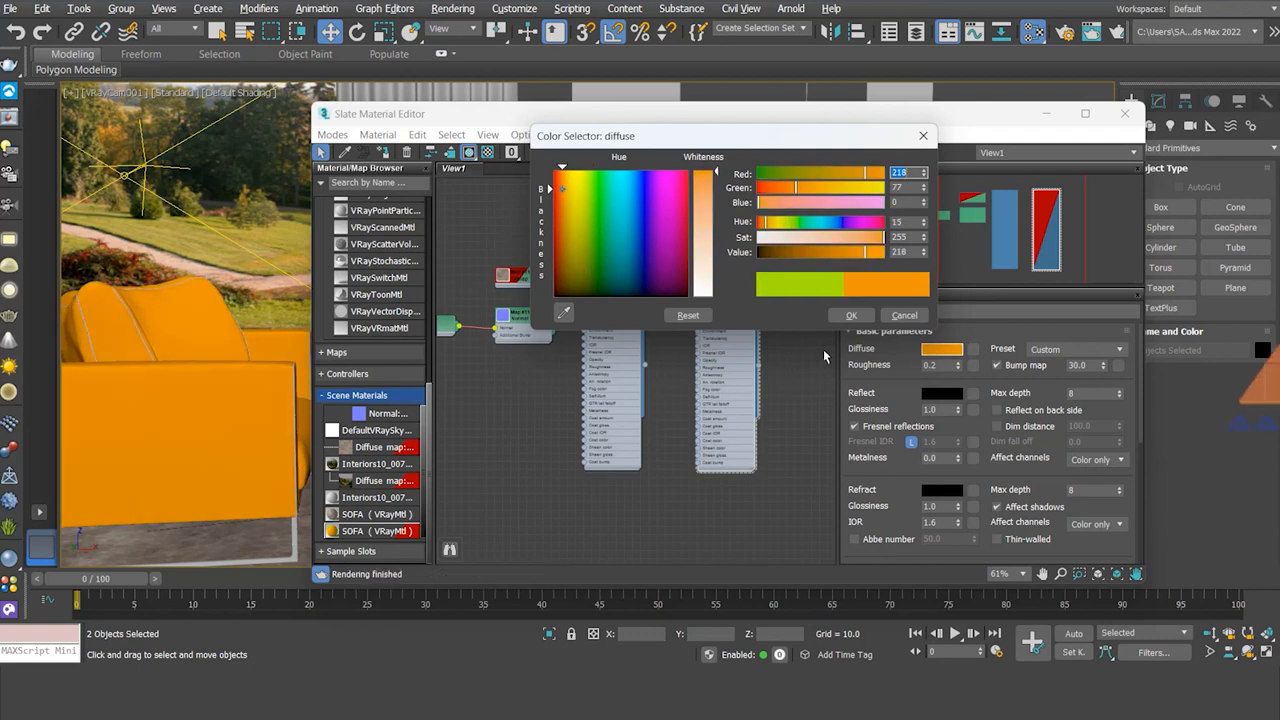
left_click(851, 315)
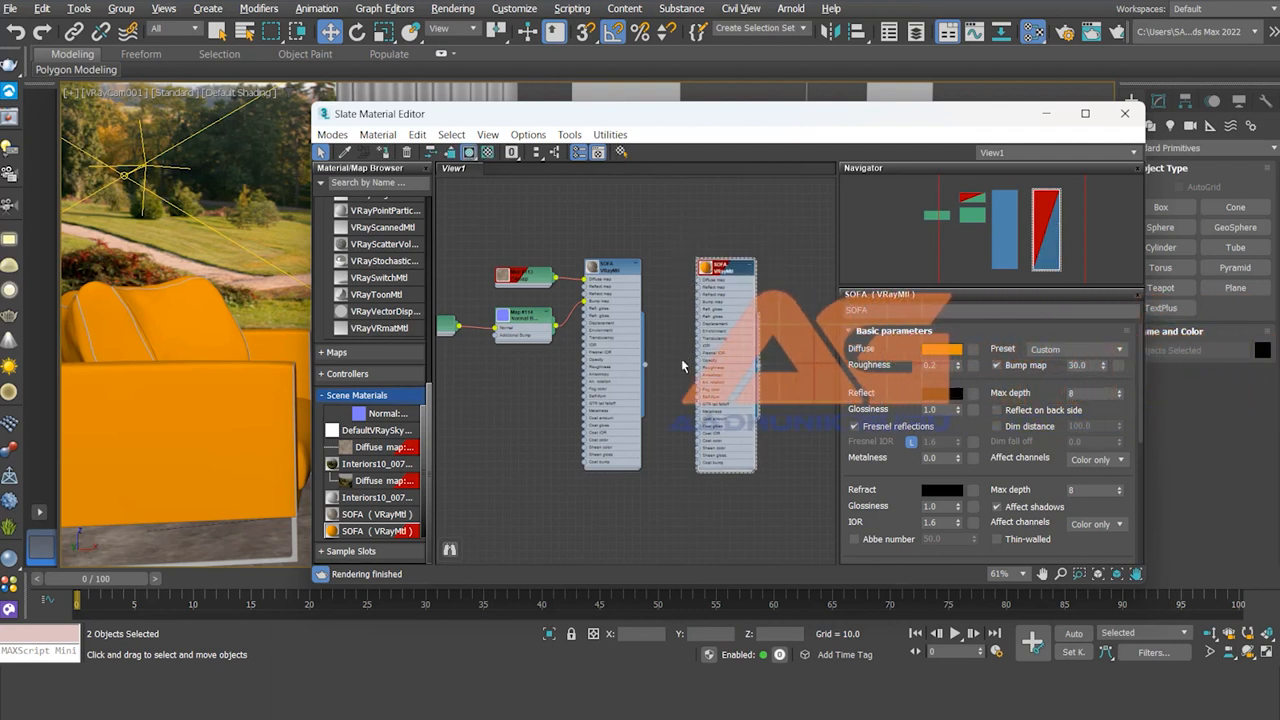
Step: Remove the extra SOFA node and re-add SOFA from Scene Materials, moved clear of others
left_click(406, 152)
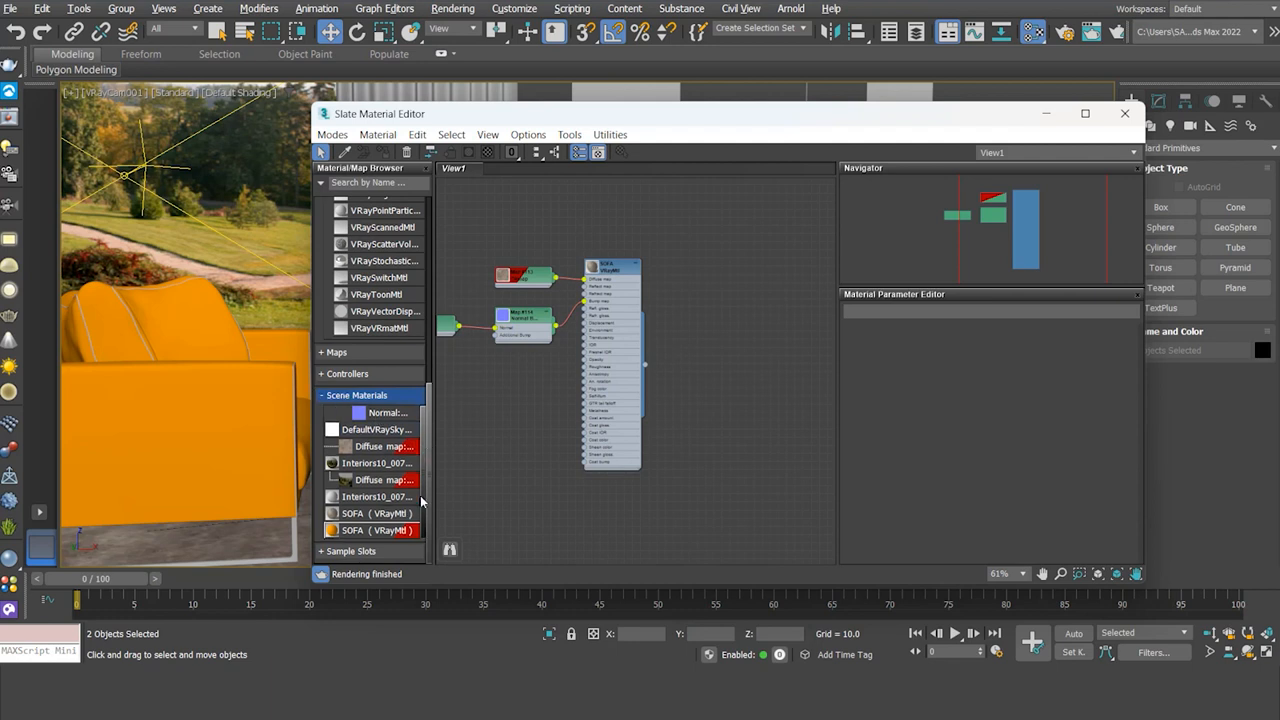
left_click_drag(364, 535, 358, 535)
double_click(358, 532)
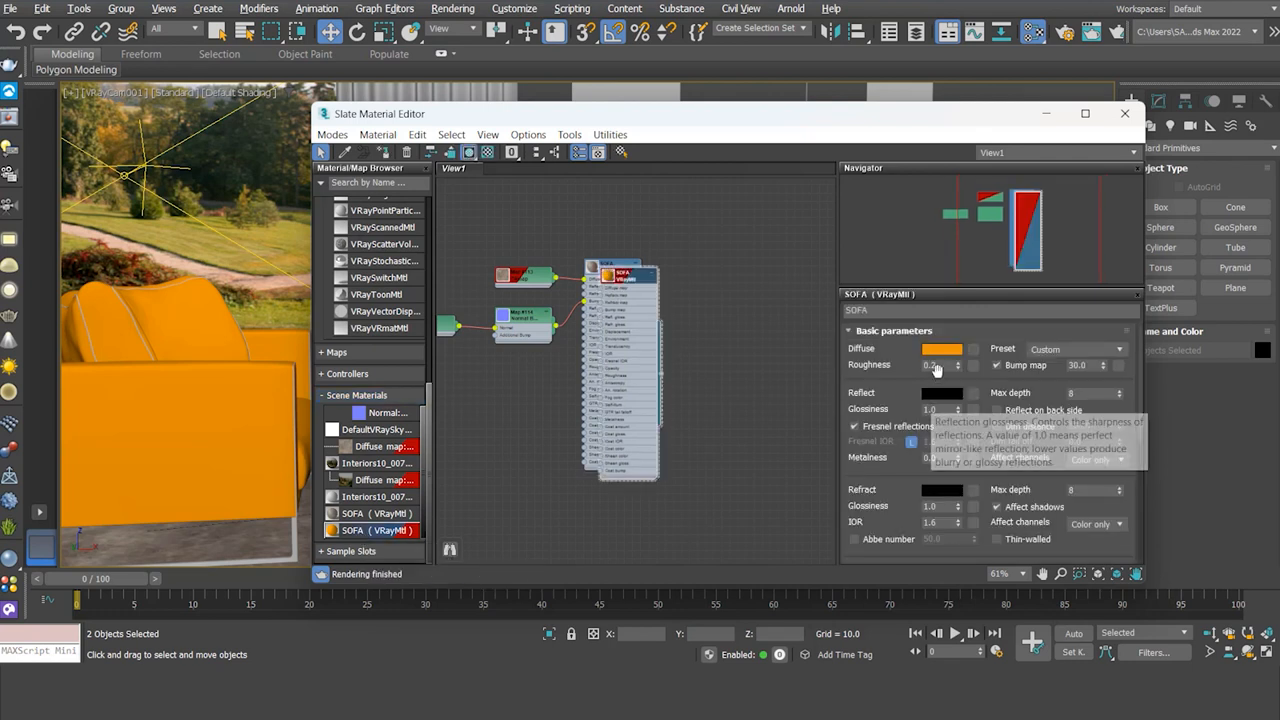
left_click_drag(618, 281, 748, 284)
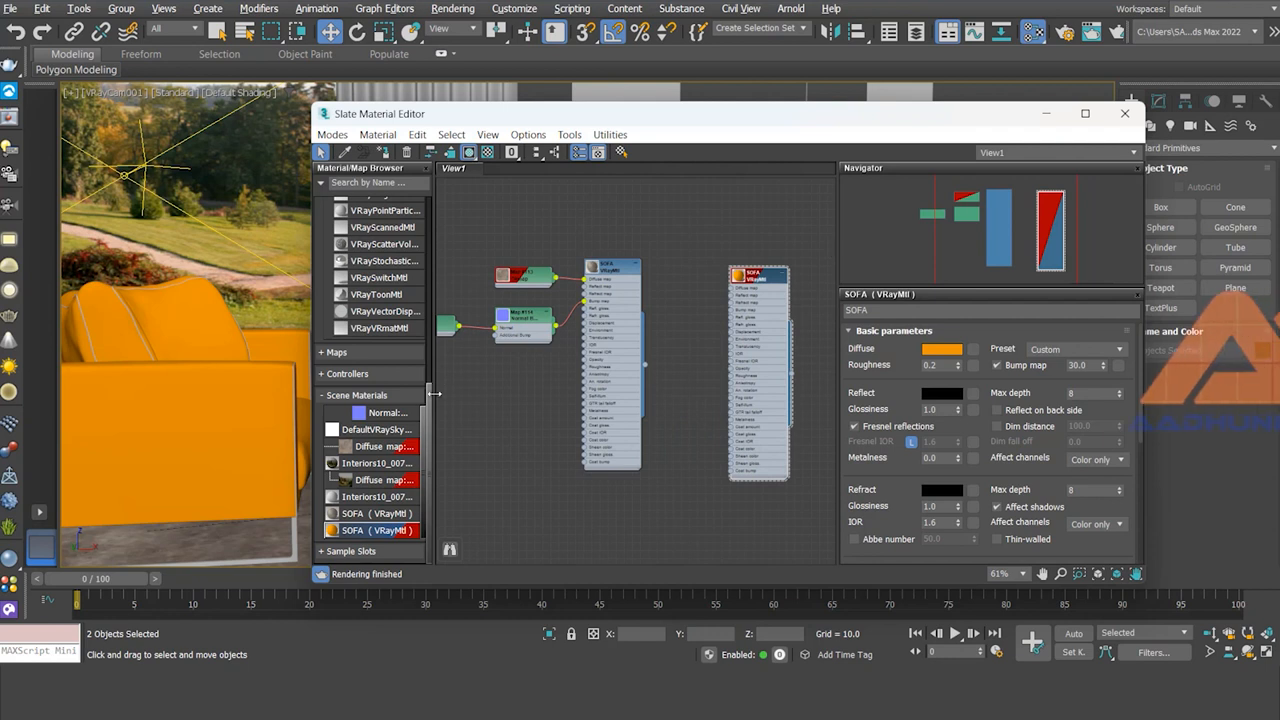
Step: Add a new VRayMtl node, Material #7, and lower the editor to show the living room
left_click_drag(429, 392, 432, 242)
double_click(379, 429)
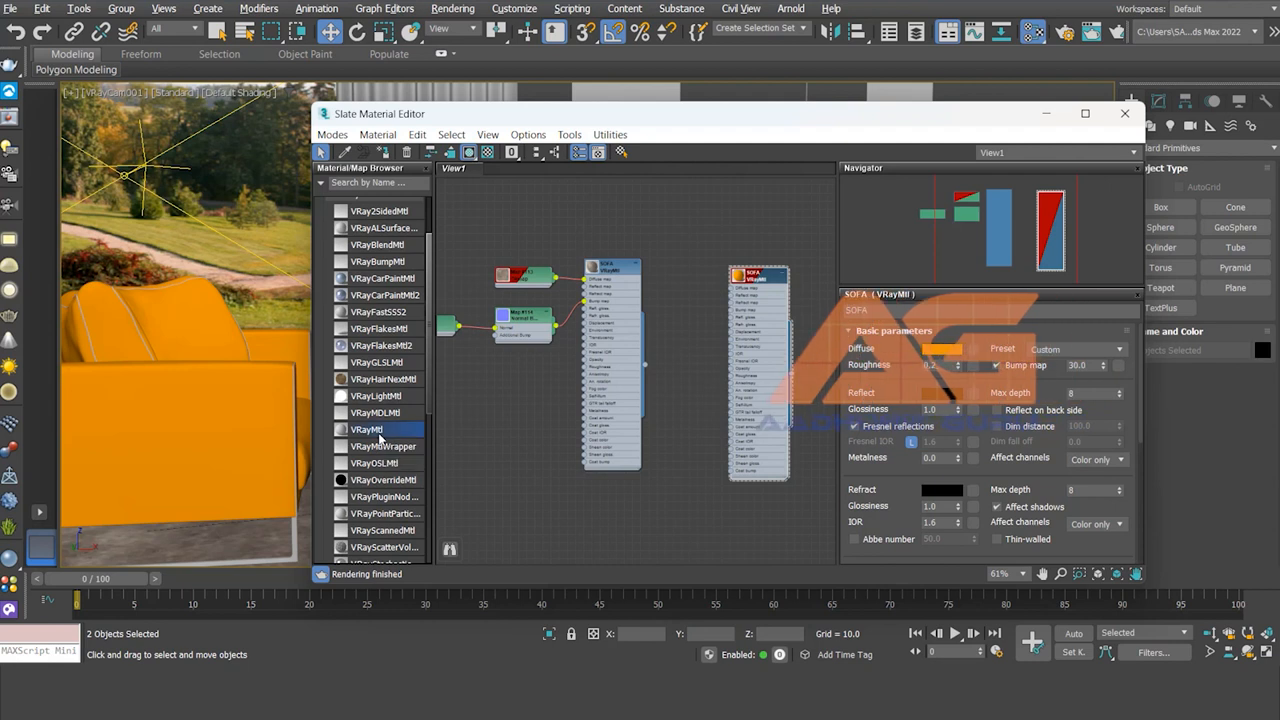
left_click_drag(640, 296, 698, 242)
left_click_drag(807, 116, 877, 546)
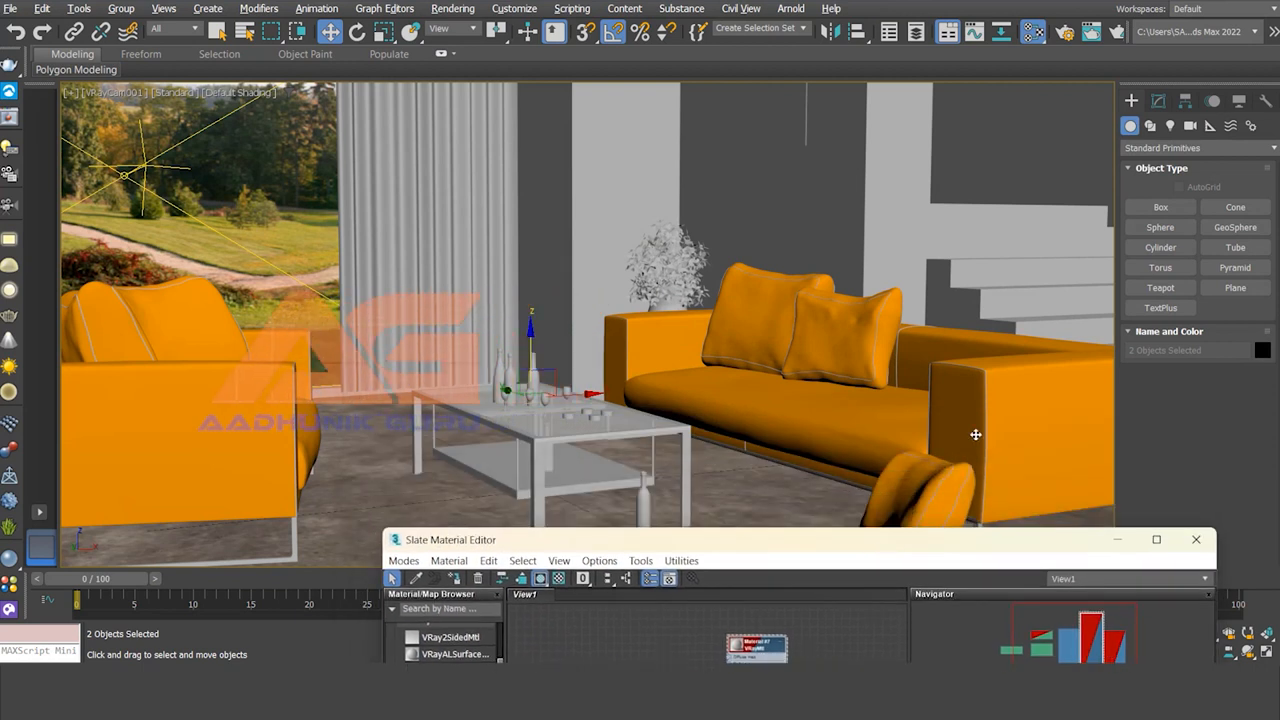
Step: Select the sofa, cushions and armchair, test an upward move and undo it, then raise the editor
left_click(932, 476)
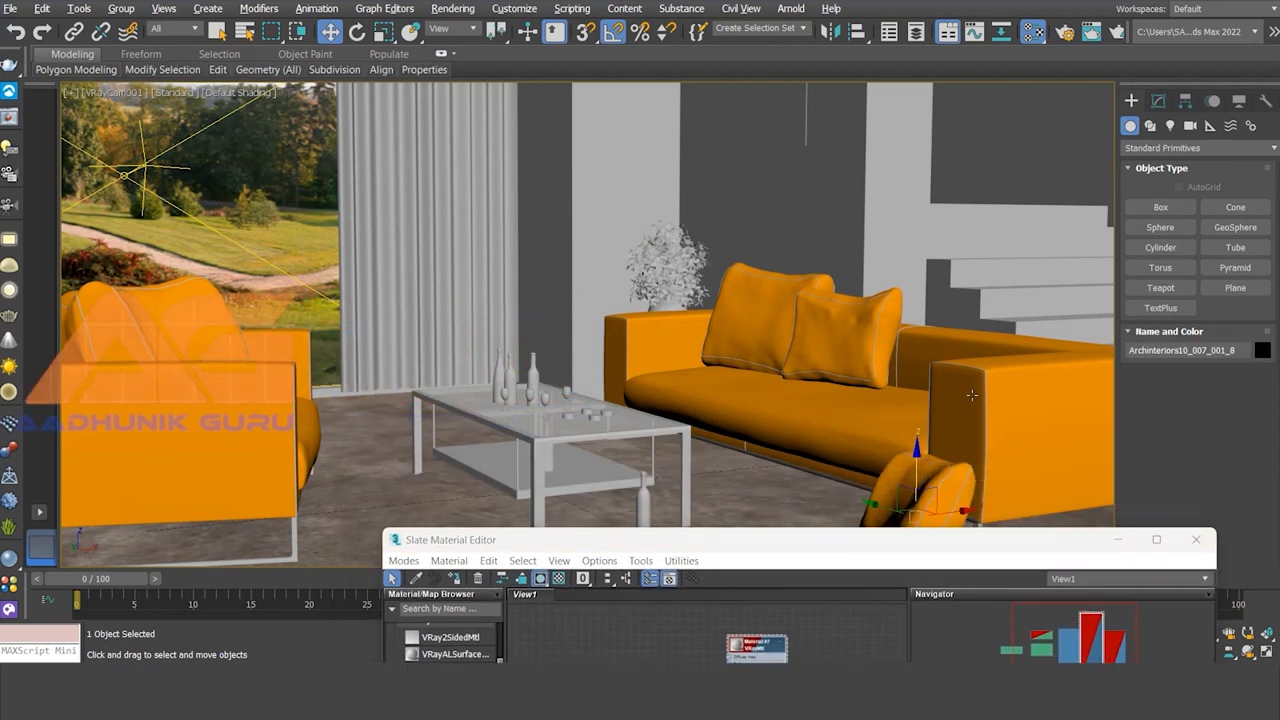
left_click(842, 328, "ctrl")
left_click(842, 327, "ctrl")
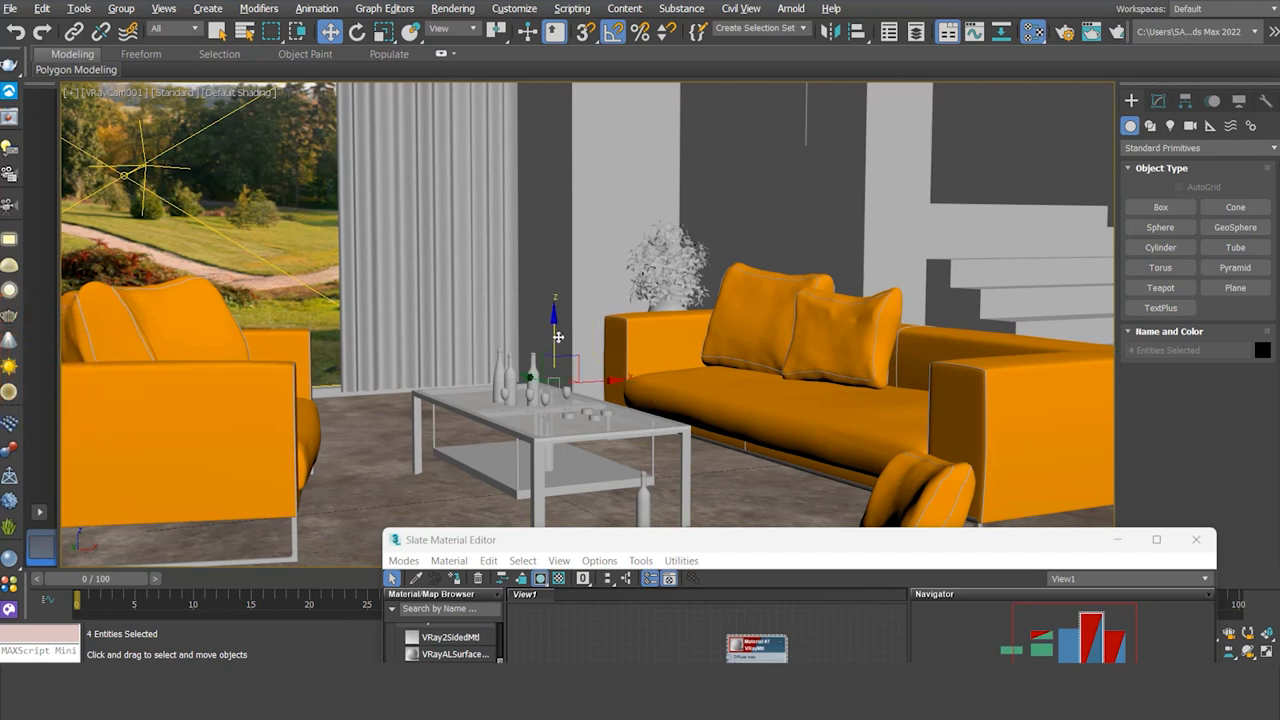
left_click_drag(558, 337, 557, 281)
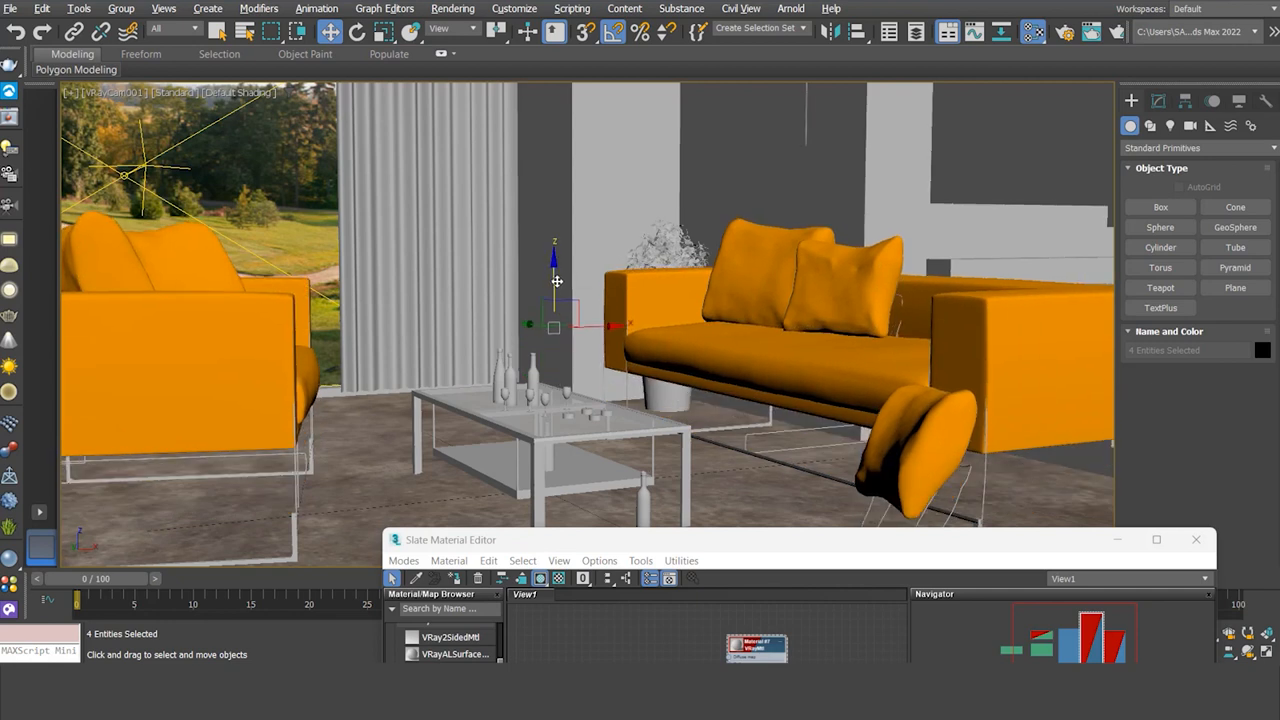
key("ctrl+z")
left_click_drag(768, 545, 752, 212)
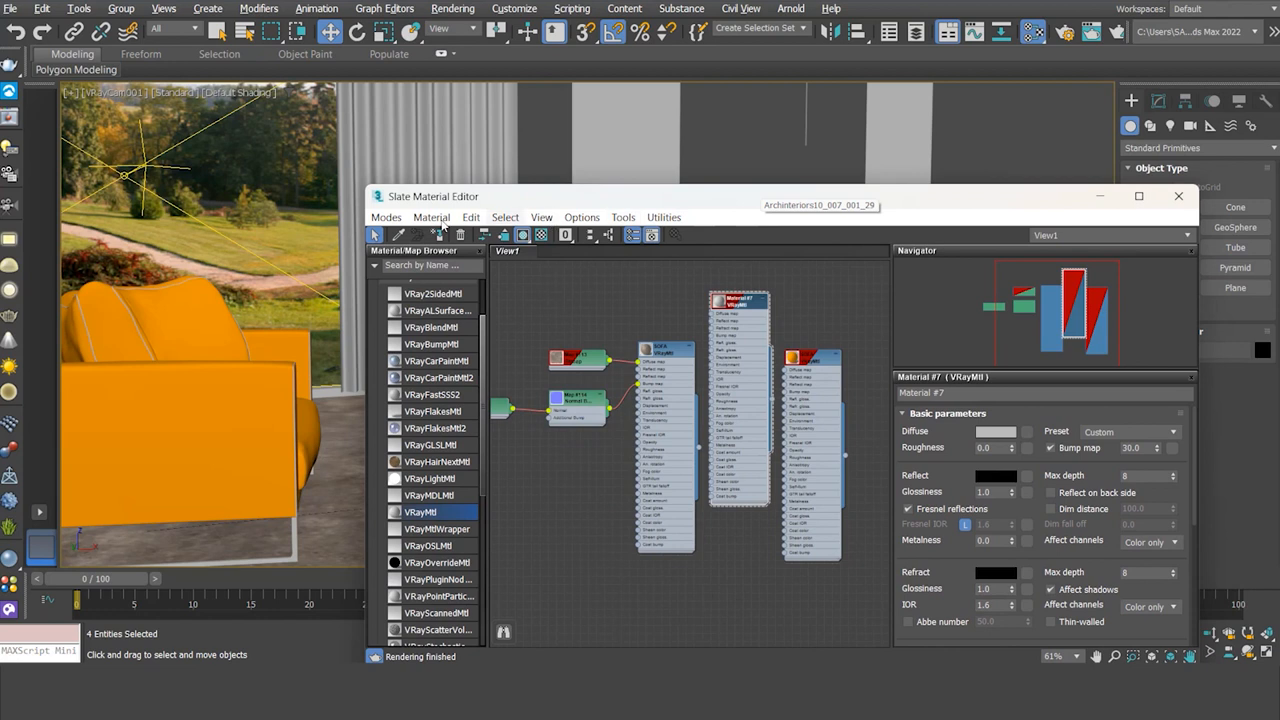
Step: Assign Material #7 to the selected furniture and delete the orange SOFA node from View1
left_click(440, 235)
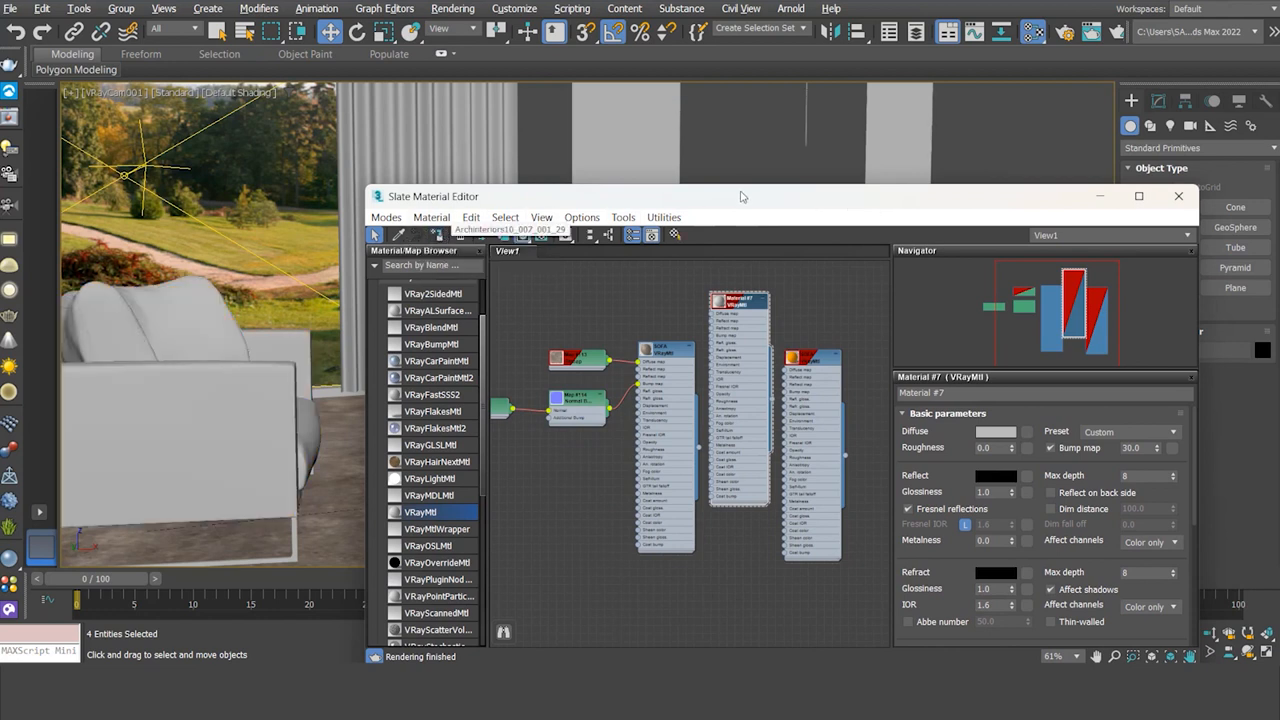
left_click_drag(756, 199, 713, 307)
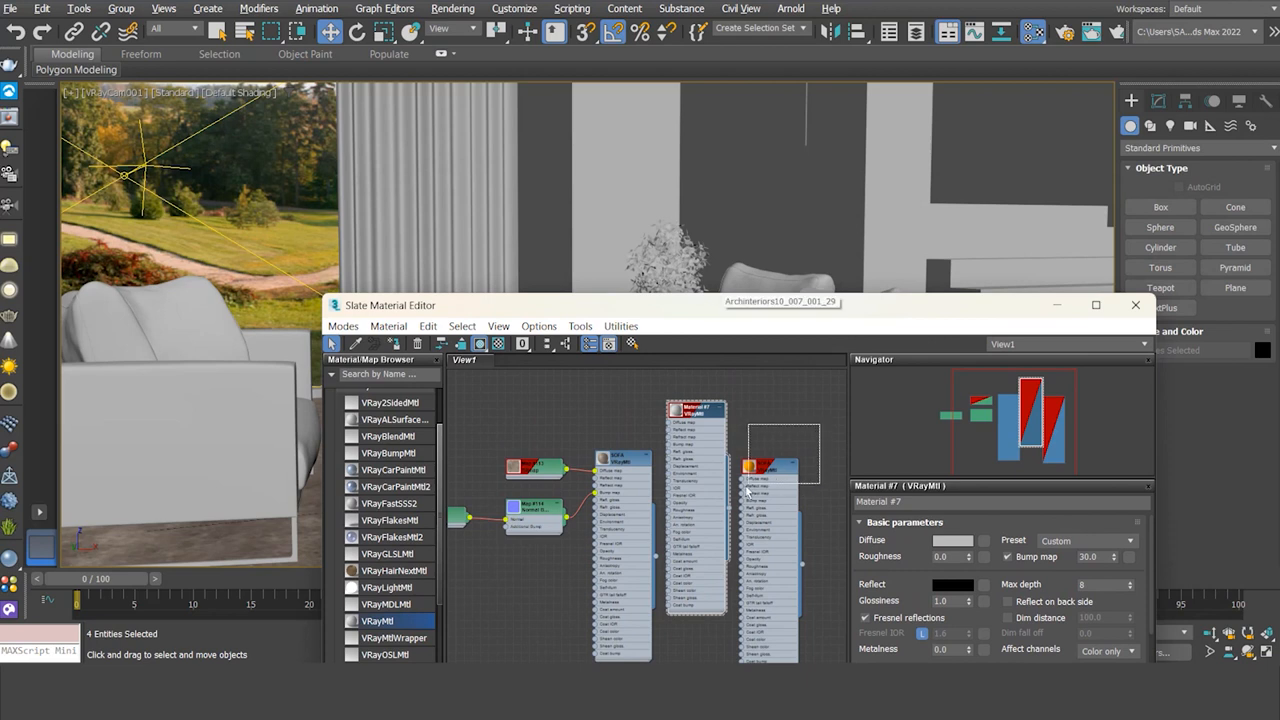
left_click_drag(740, 493, 740, 494)
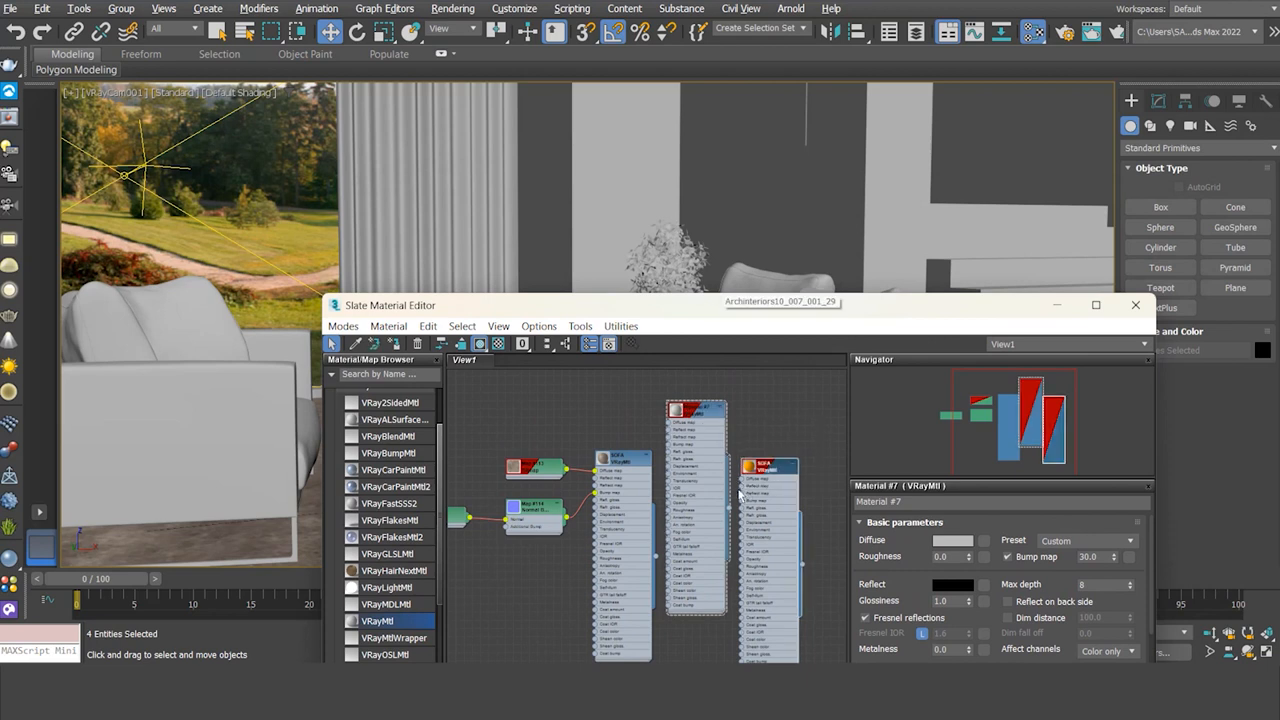
key("Delete")
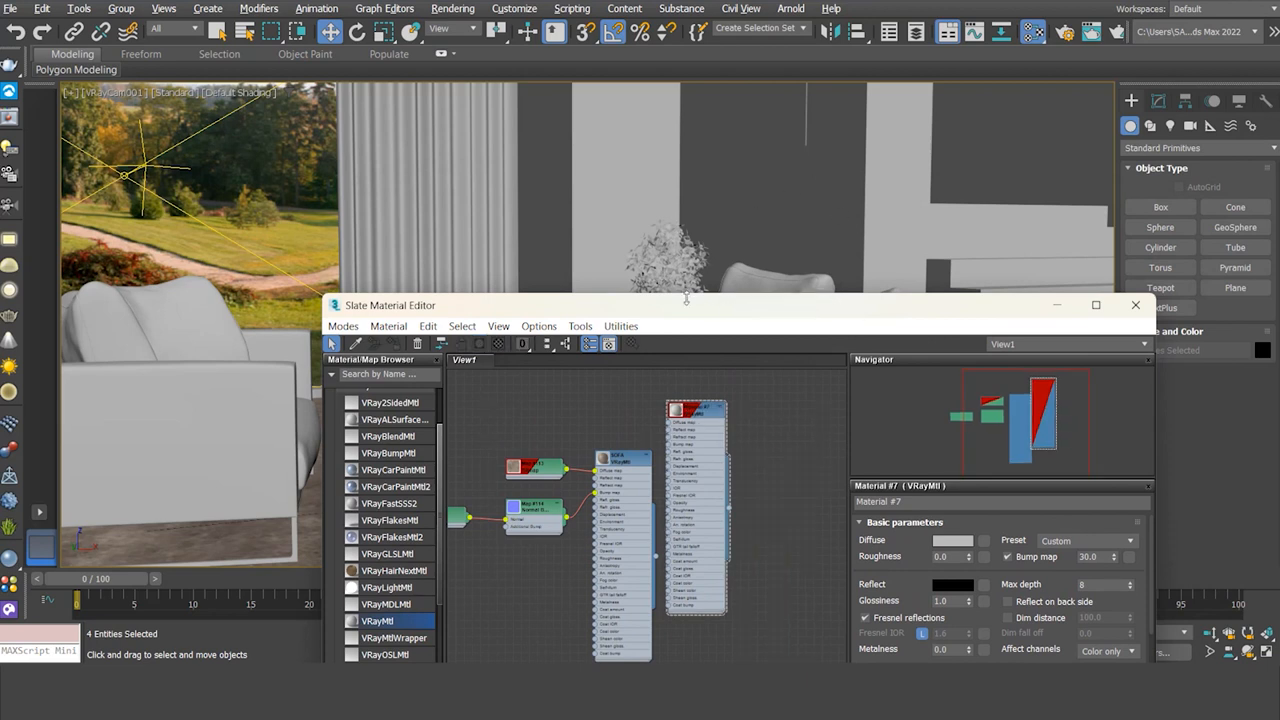
left_click_drag(683, 307, 743, 137)
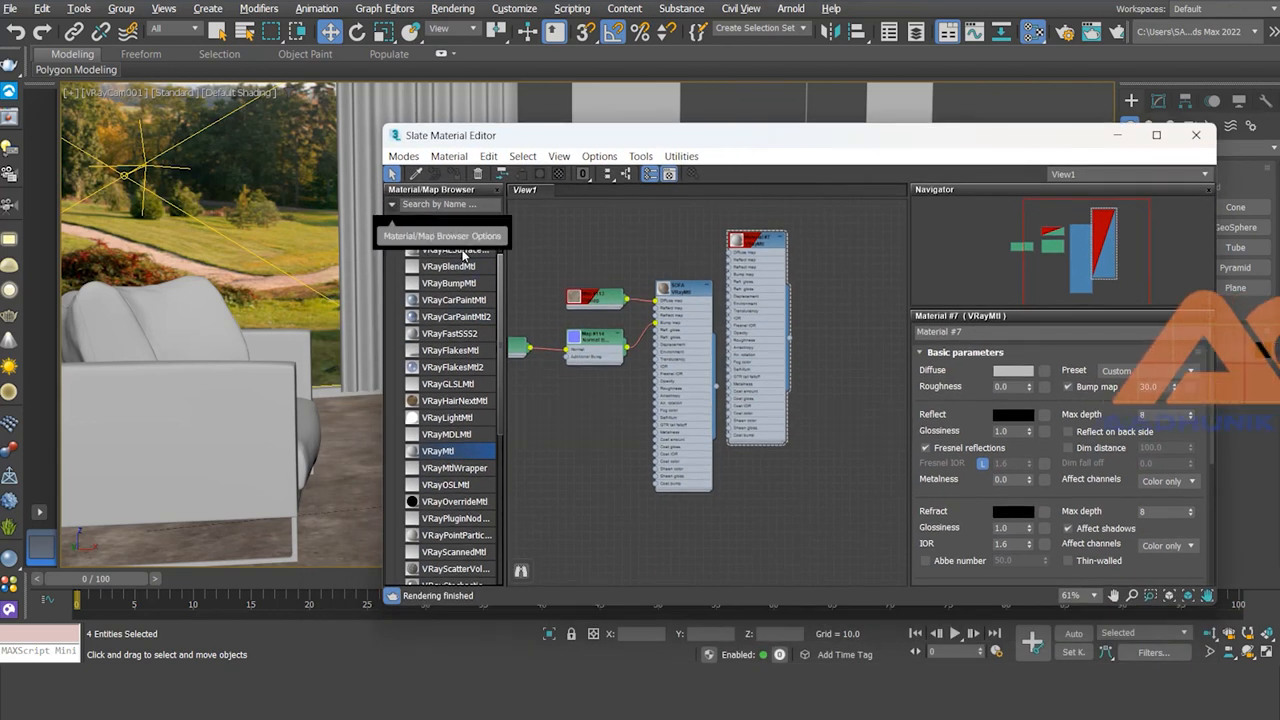
Step: Scroll the Material/Map Browser down to the Scene Materials rollout
left_click_drag(502, 287, 500, 502)
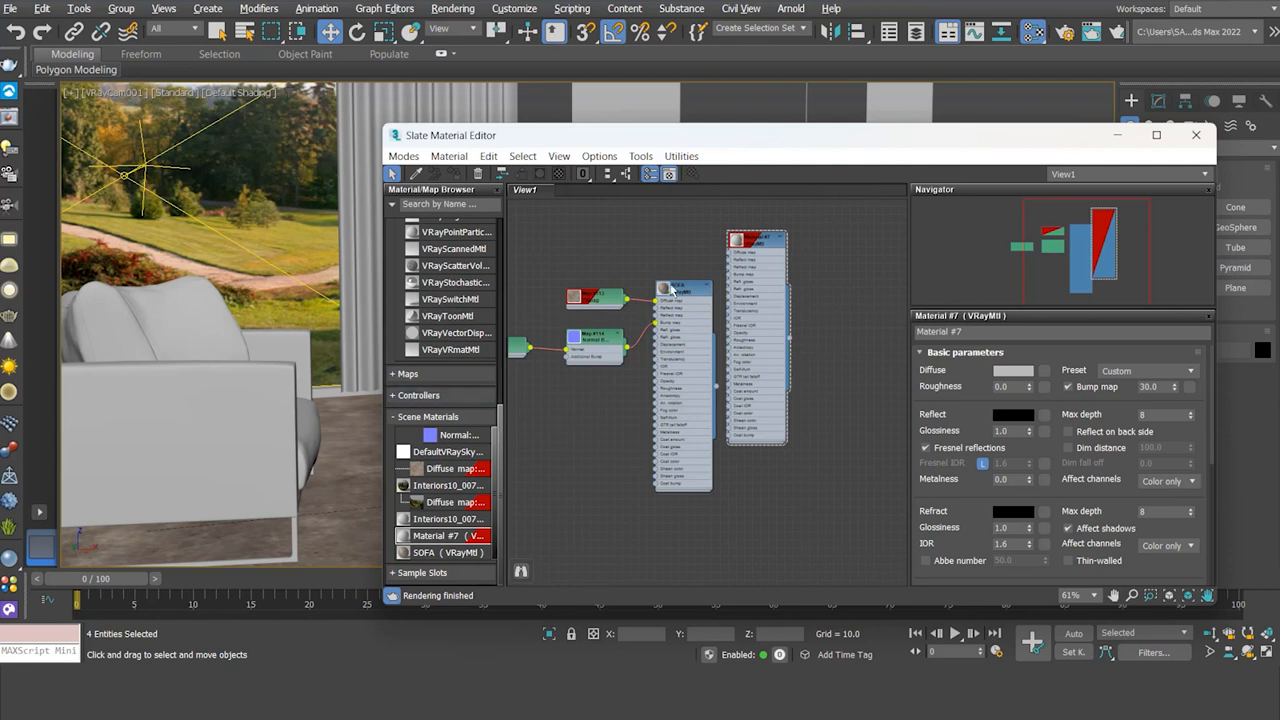
Step: Rename the SOFA material to fLOOR and delete the Material #7 node from the view
left_click(686, 290)
double_click(686, 290)
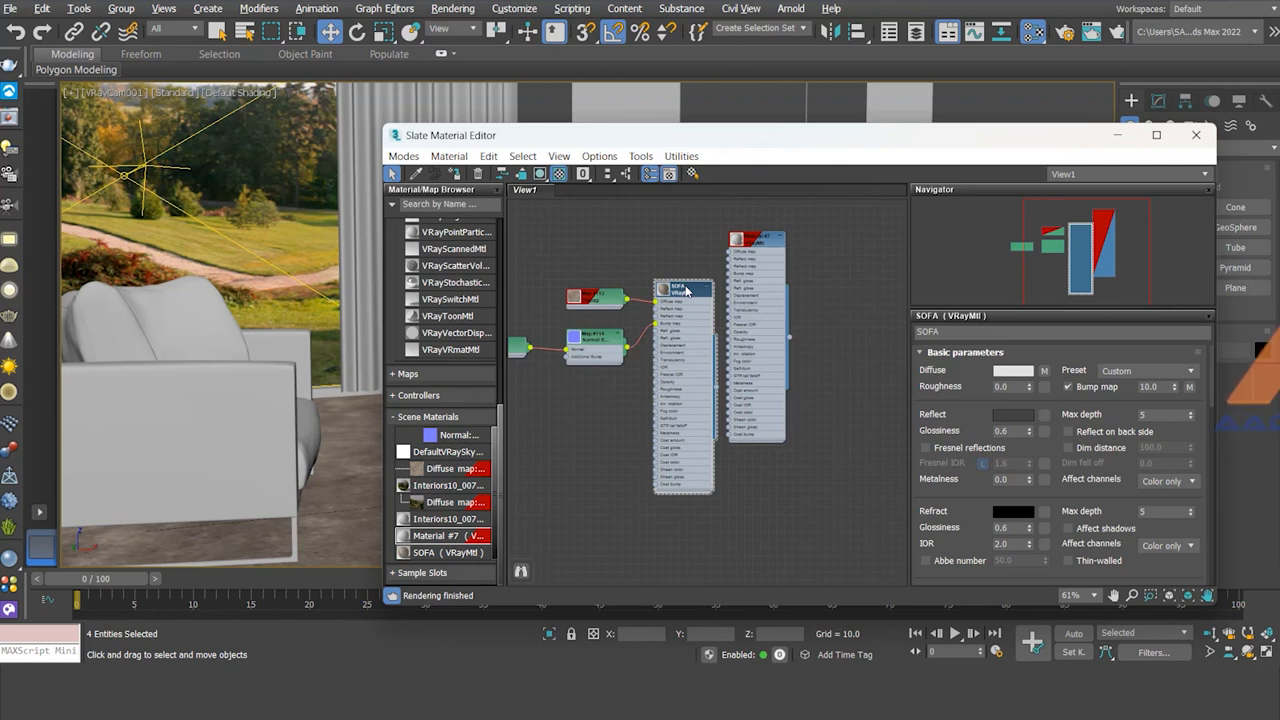
left_click_drag(987, 332, 868, 333)
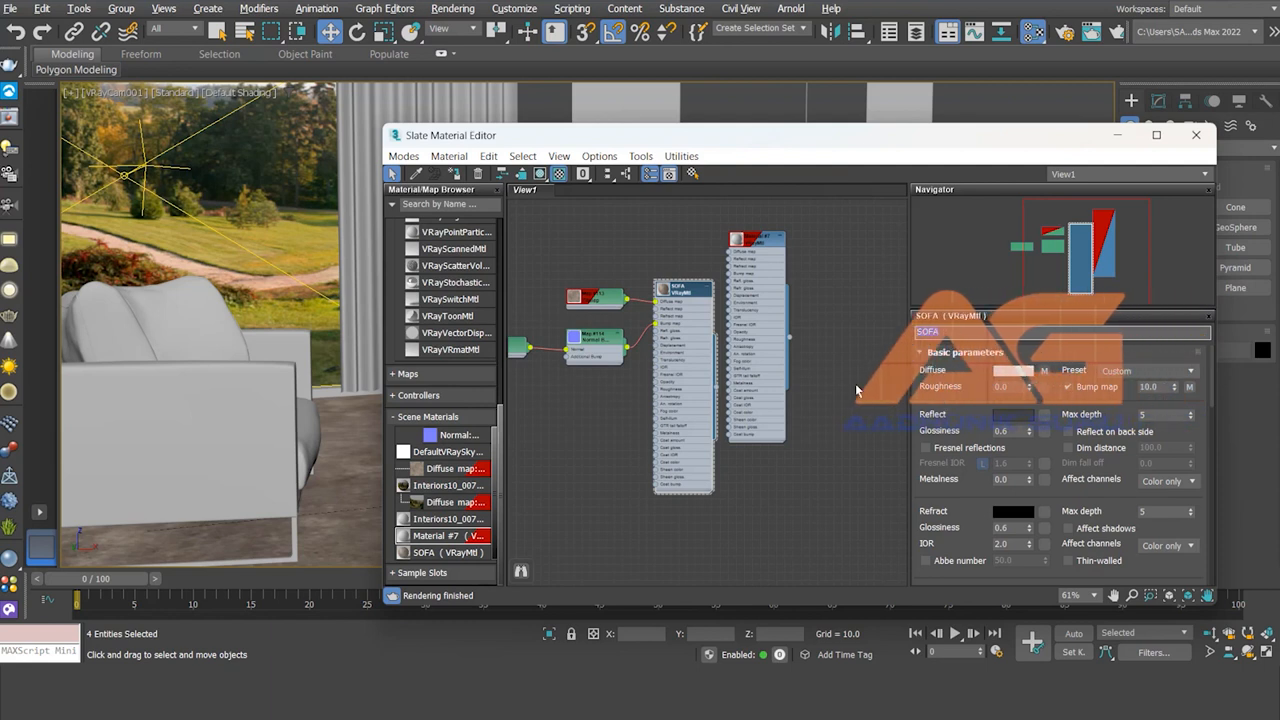
type("fLO")
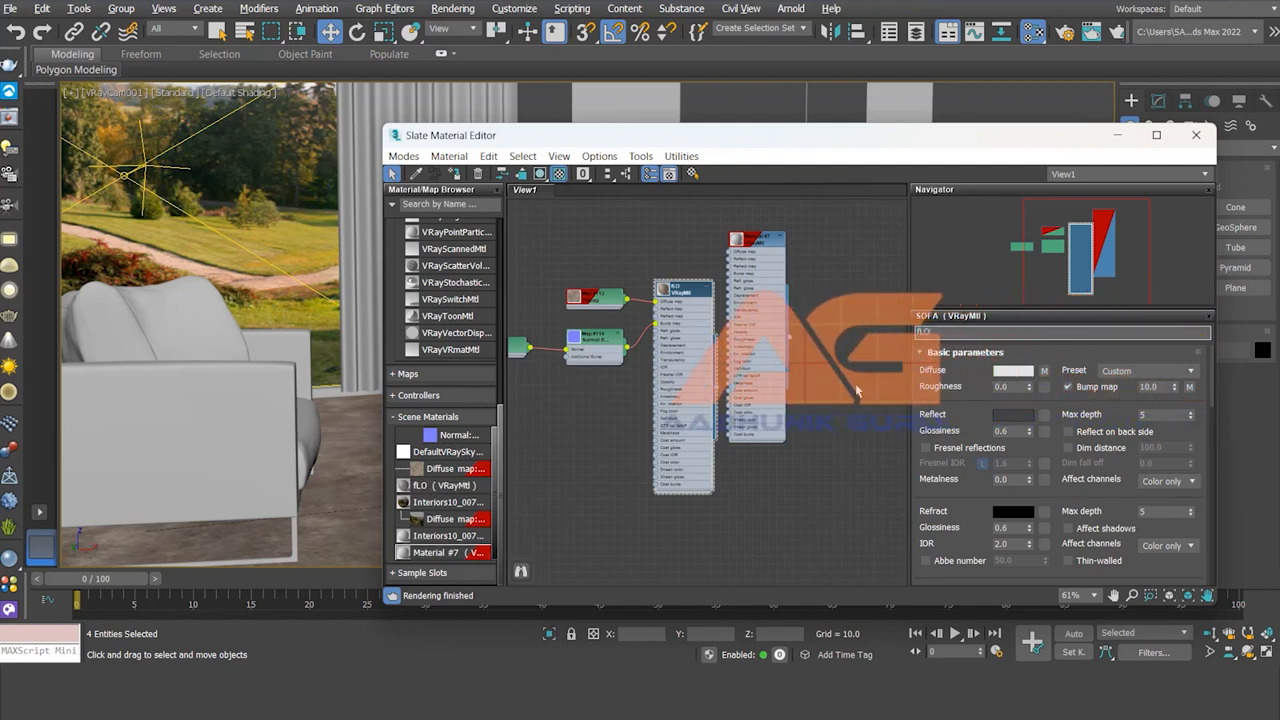
type("OR")
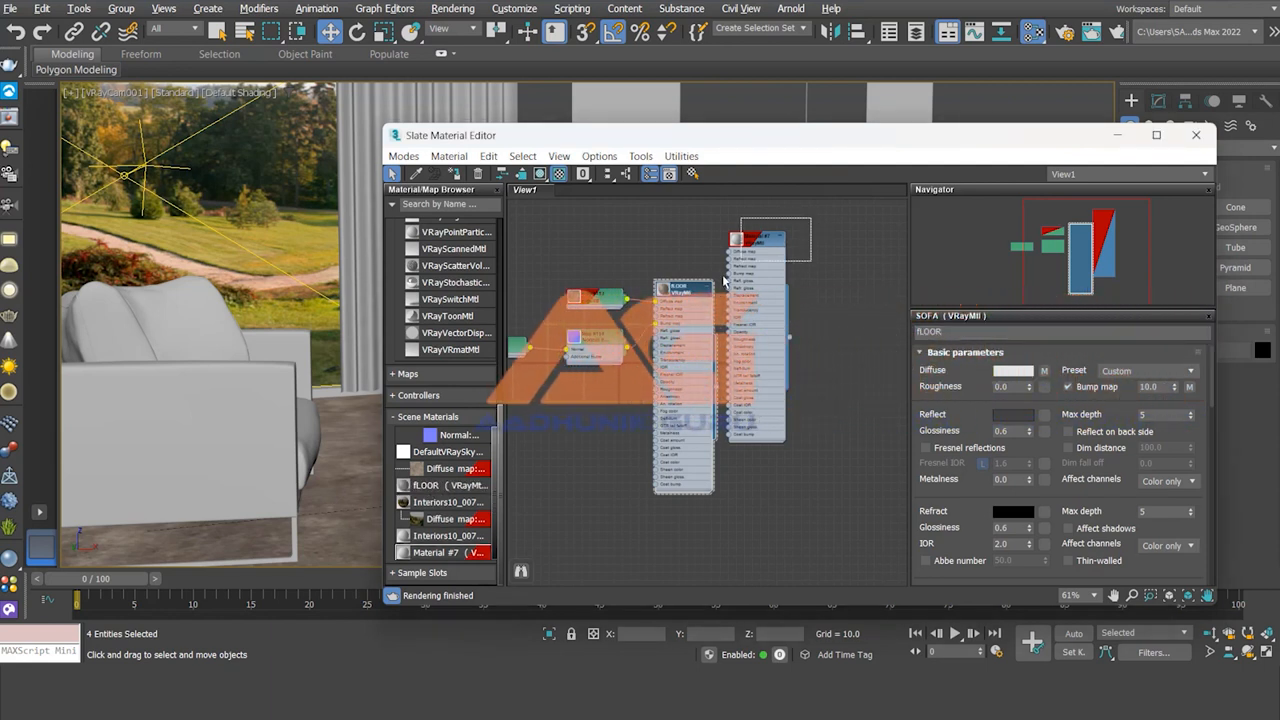
key("Delete")
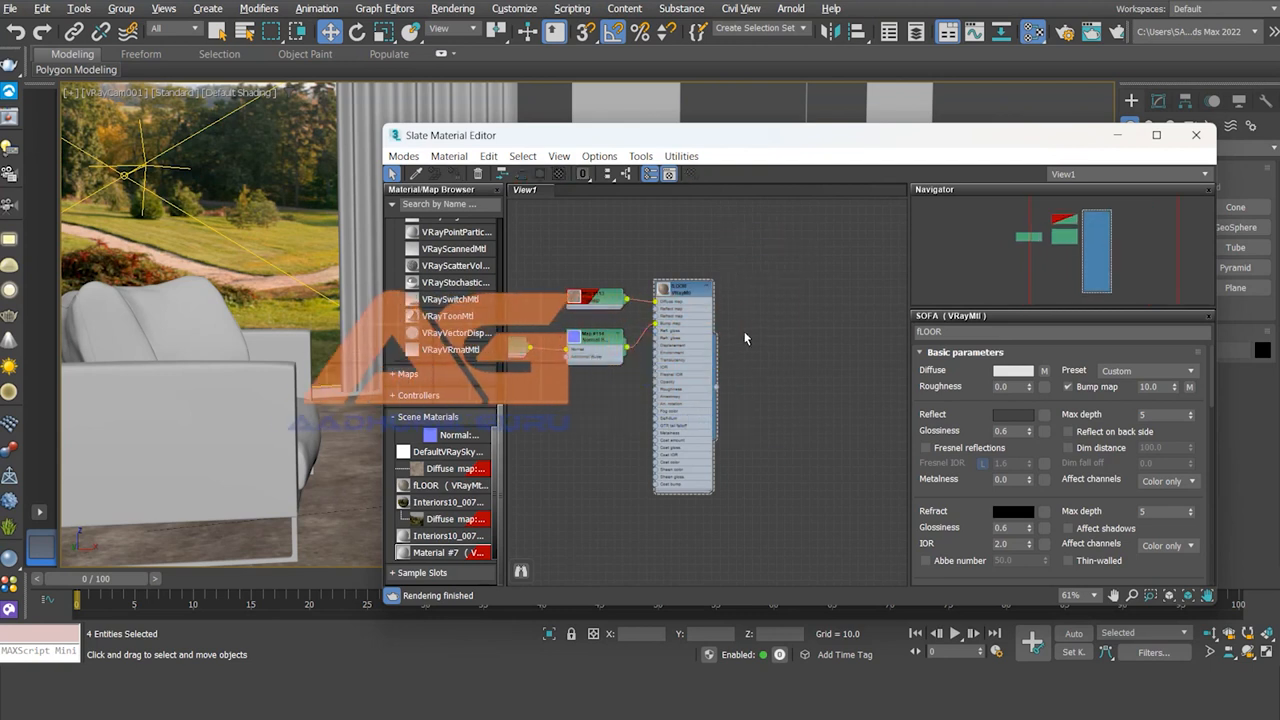
left_click_drag(864, 141, 1006, 74)
Step: Select and delete the fLOOR material node from the view
scroll(880, 322, "down", 2)
scroll(880, 320, "up", 3)
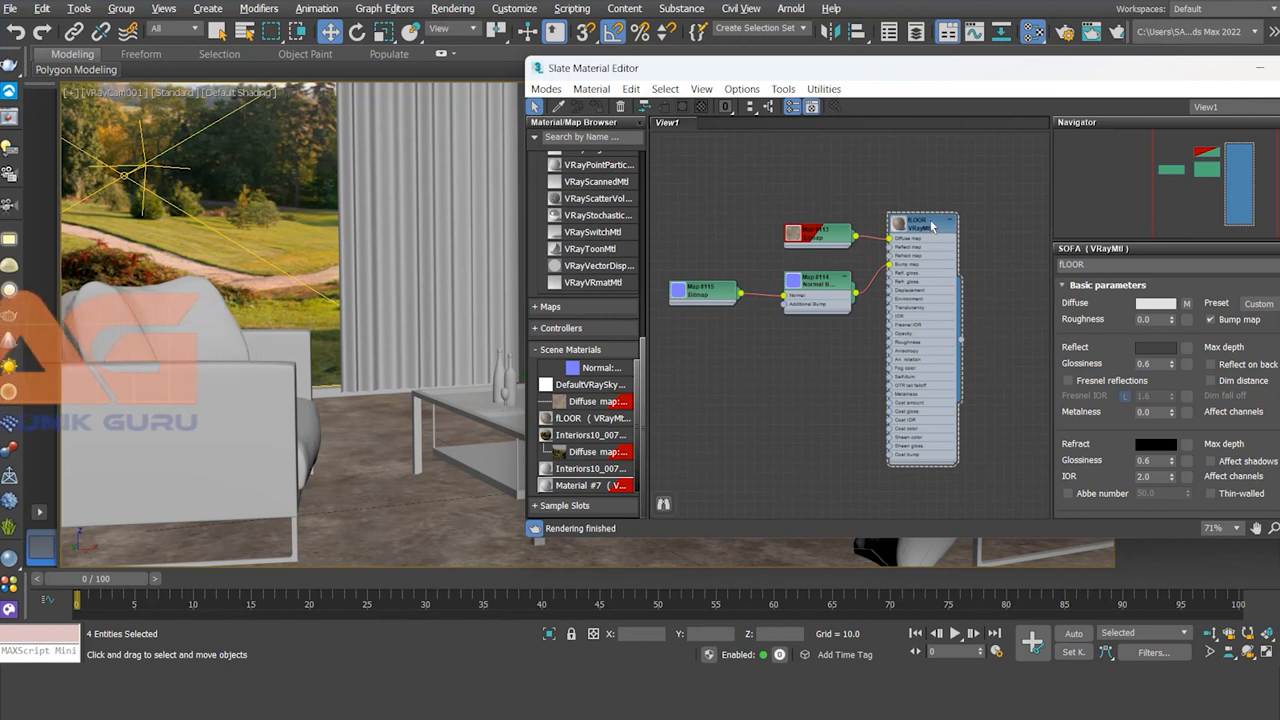
left_click(928, 225)
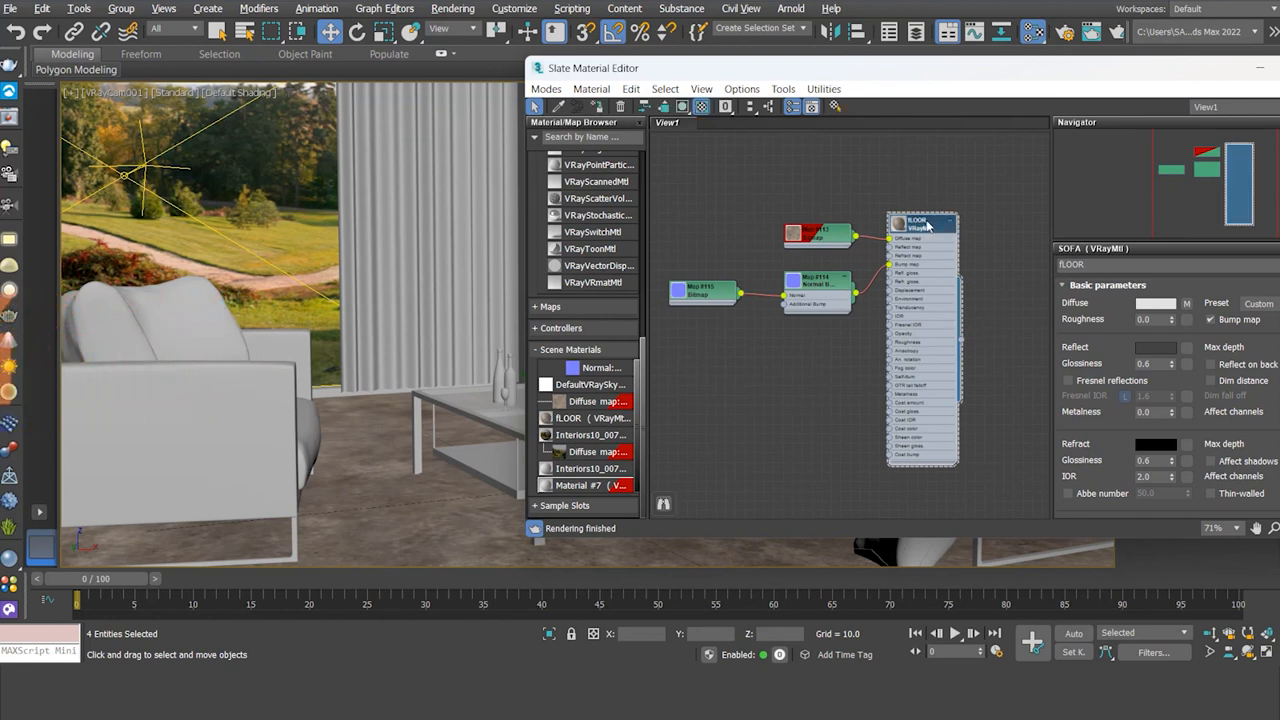
key("Delete")
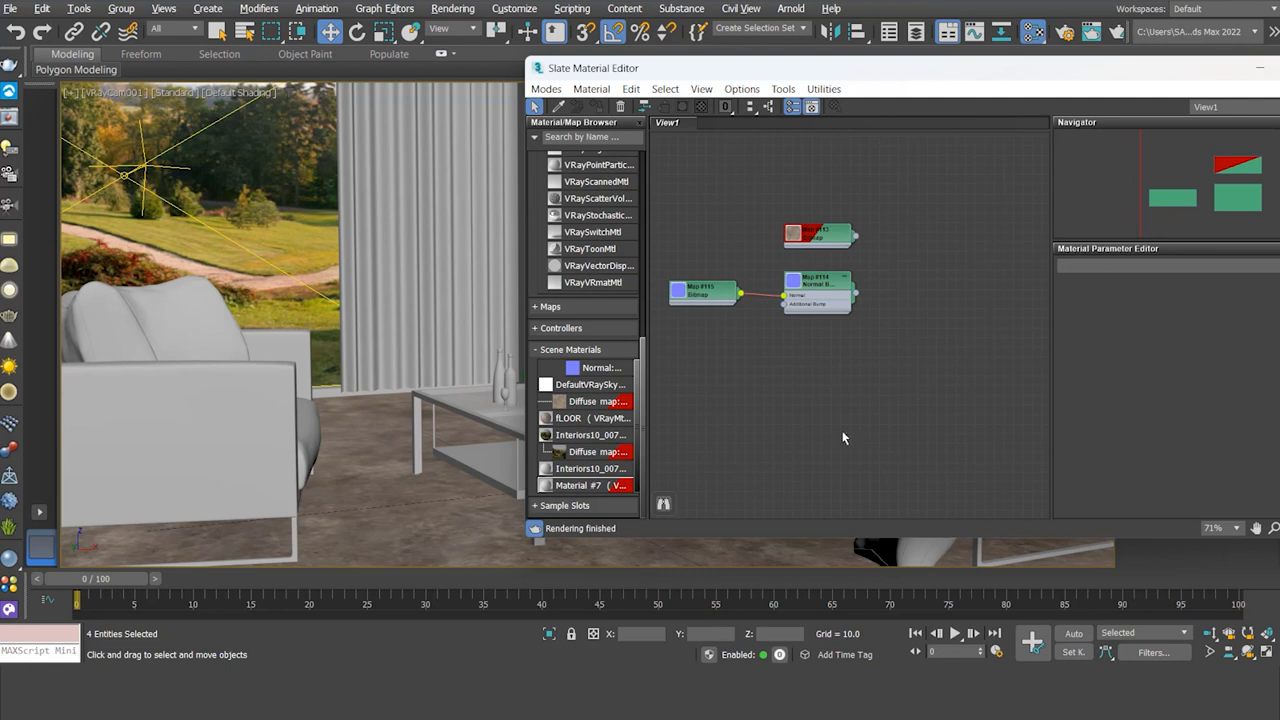
Step: Clear all remaining nodes from View1 with Edit > Clear View, confirming Yes
left_click(632, 89)
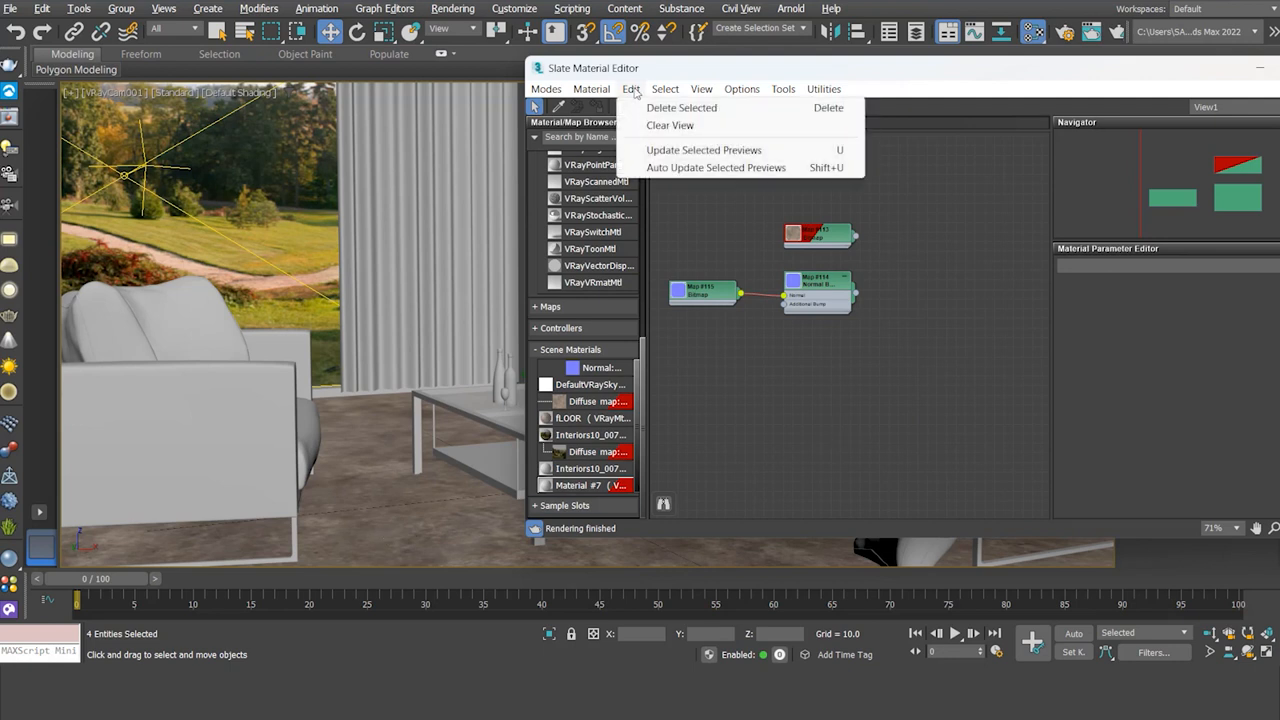
left_click(689, 134)
left_click_drag(760, 253, 884, 350)
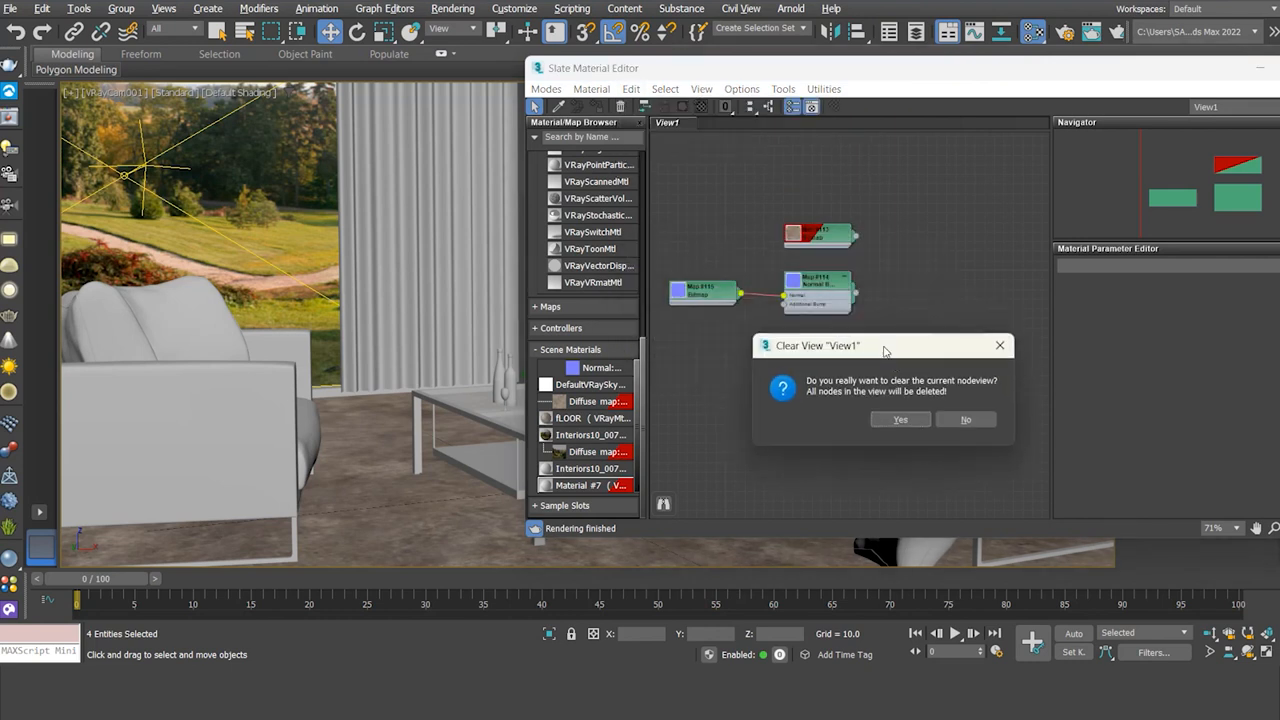
left_click(913, 420)
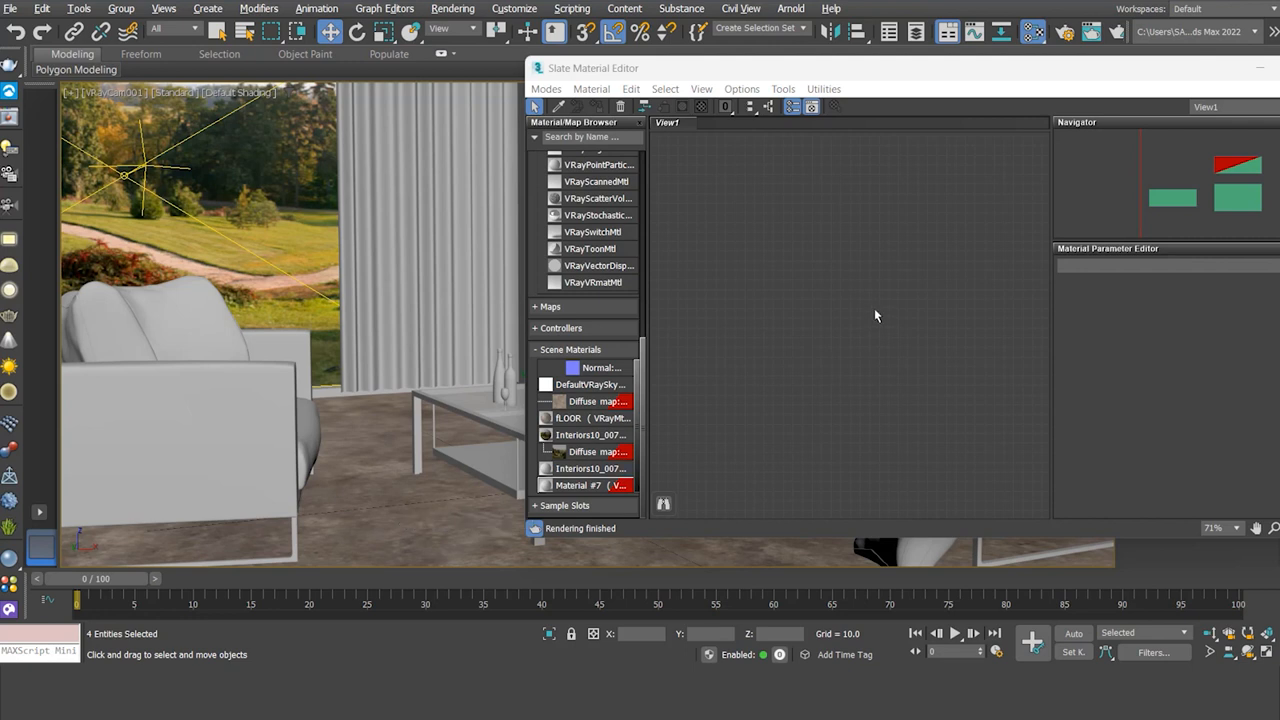
Step: Add fLOOR into View1 as an instance and select its three connected map nodes
left_click_drag(586, 420, 800, 370)
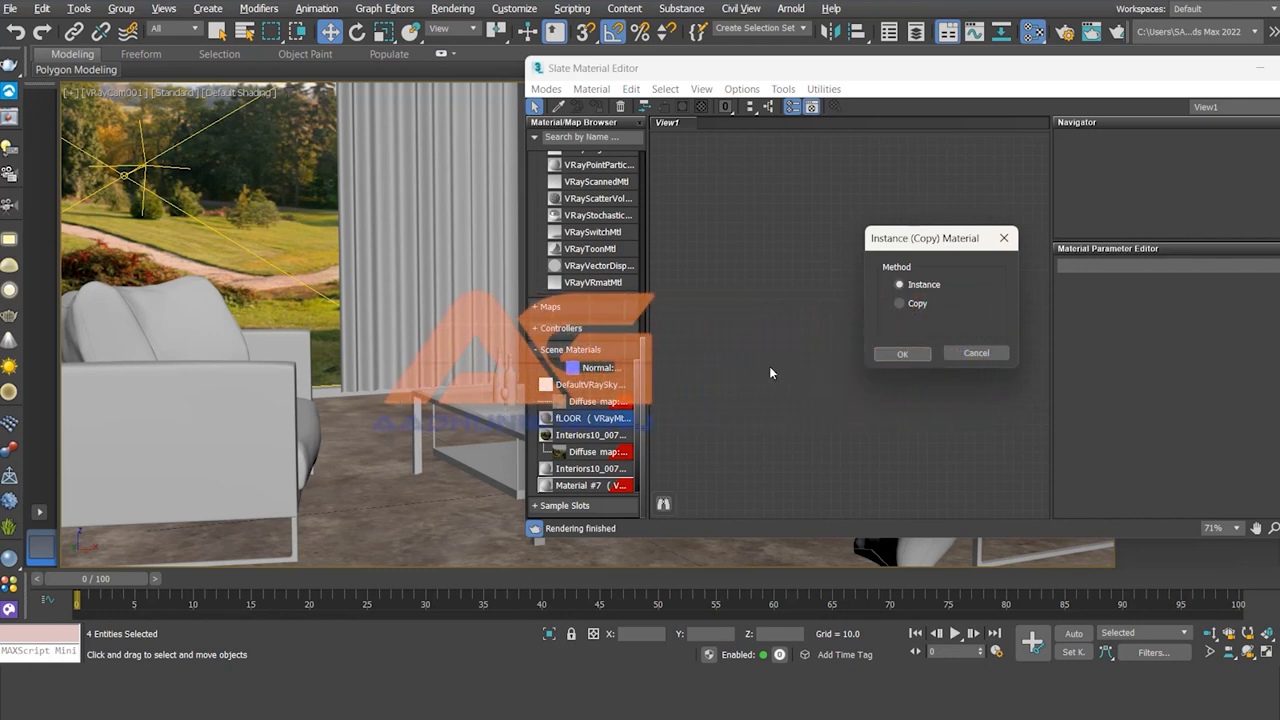
left_click(899, 355)
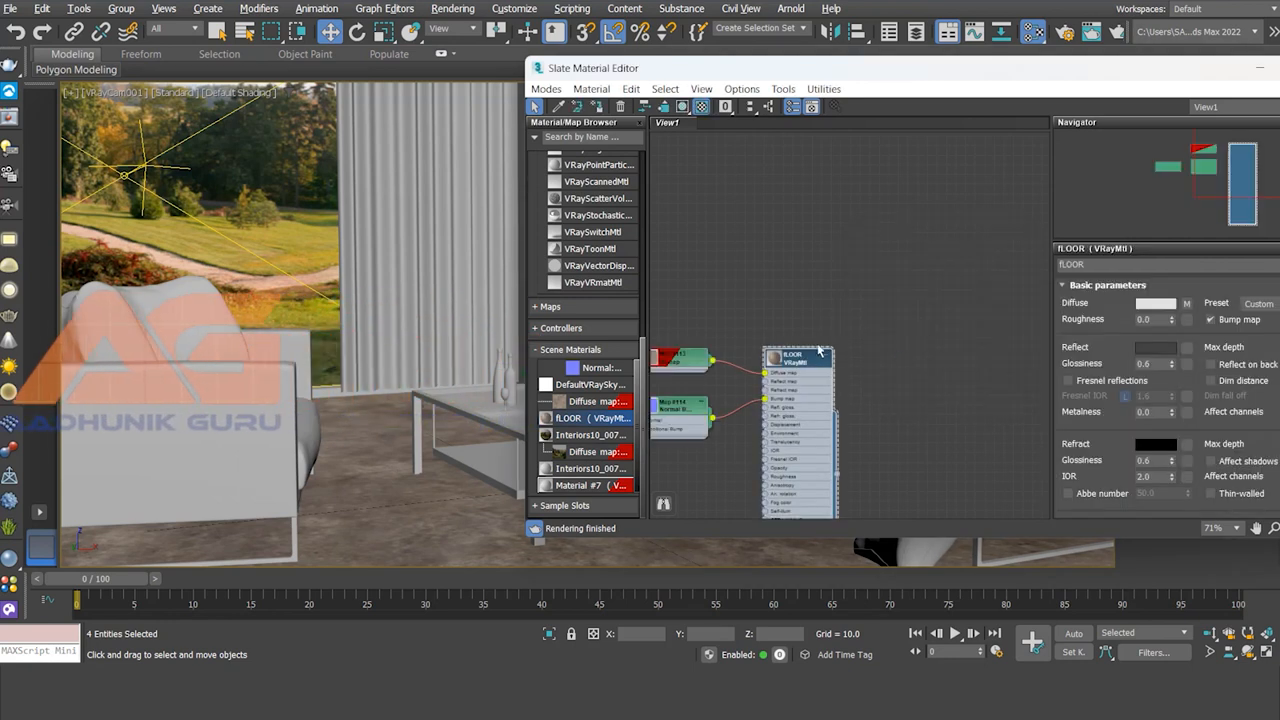
middle_click_drag(831, 294, 986, 188)
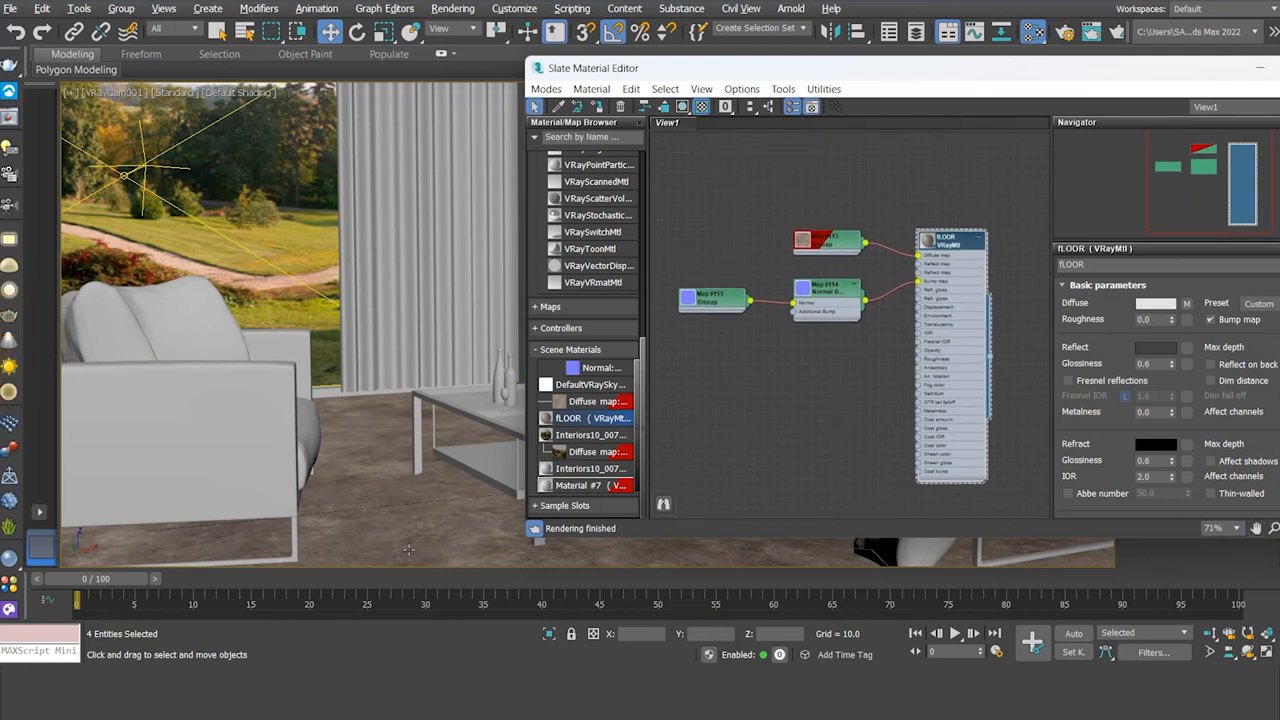
left_click(714, 198)
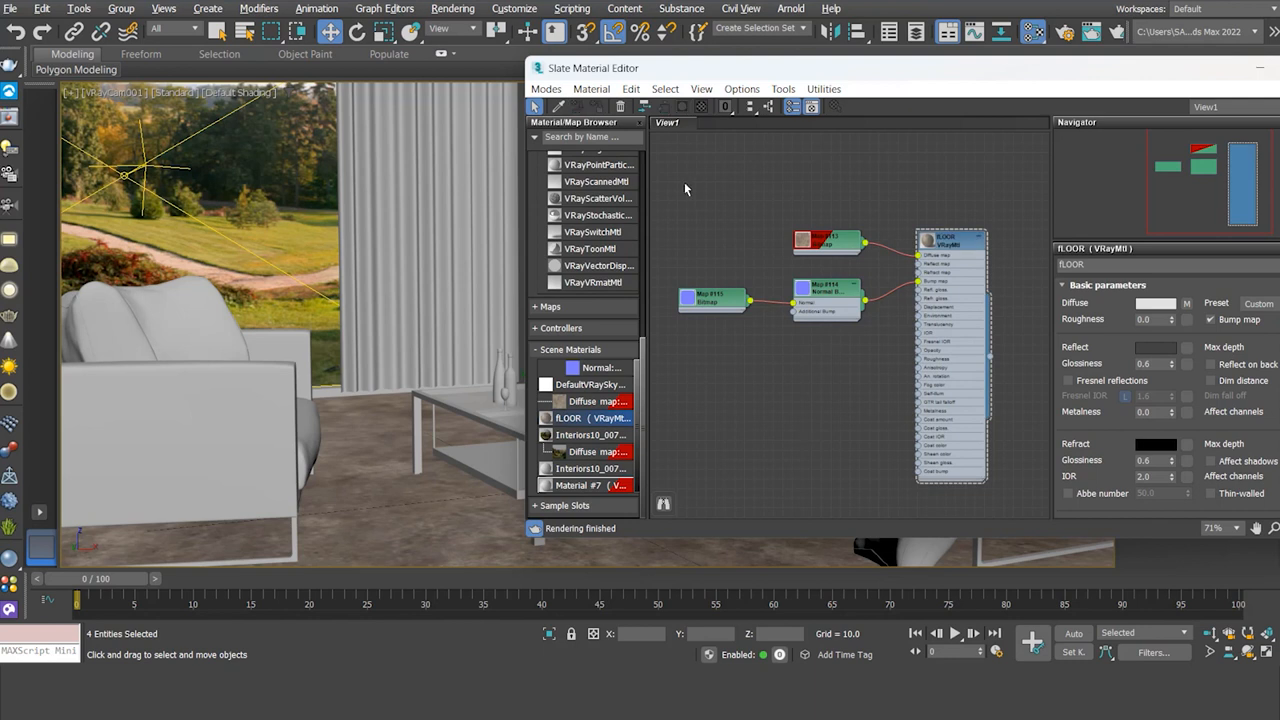
left_click_drag(684, 185, 828, 357)
Step: Delete the three map nodes feeding fLOOR so the floor turns plain grey
key("Delete")
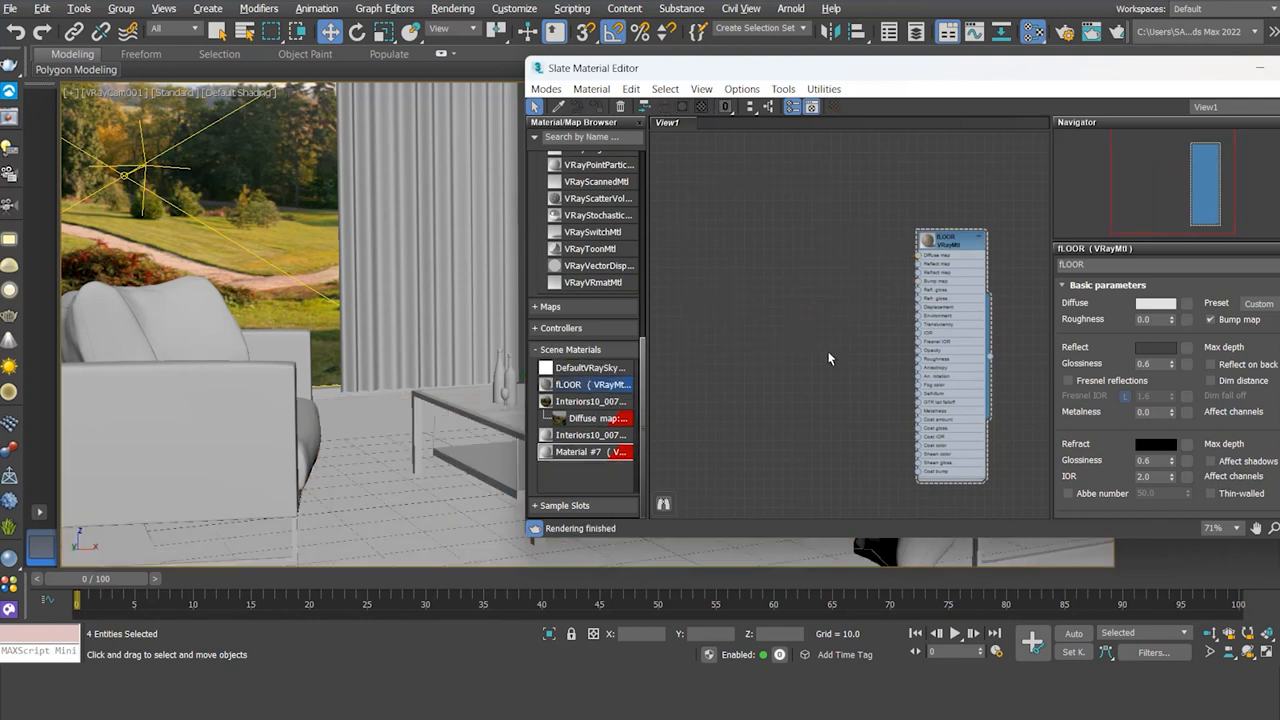